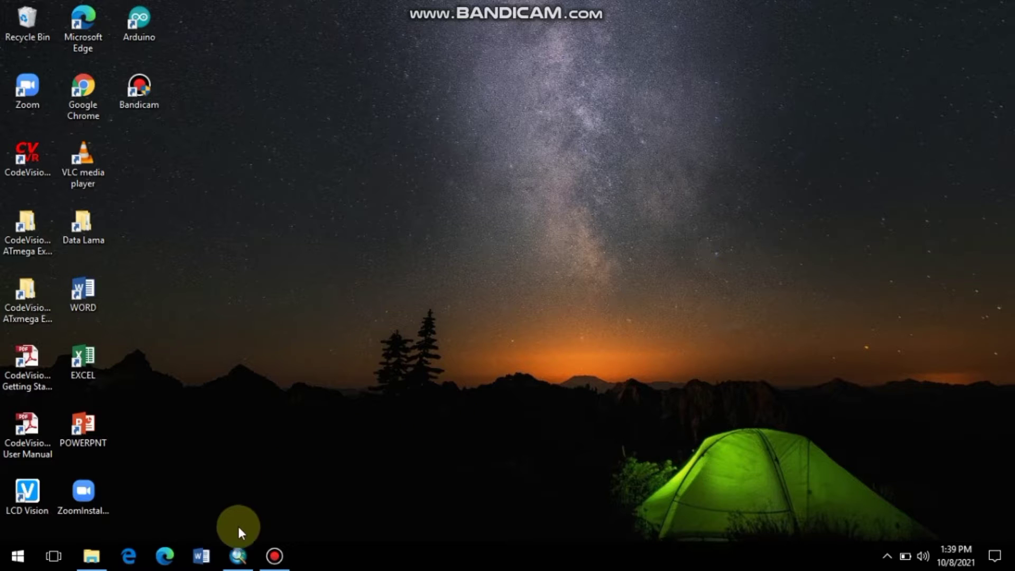
Switch to ArcMap and create a folder named Geodatabased in the Catalog's Home - Documents\ArcGIS folder.
{"action": "left_click", "coordinate": [238, 555]}
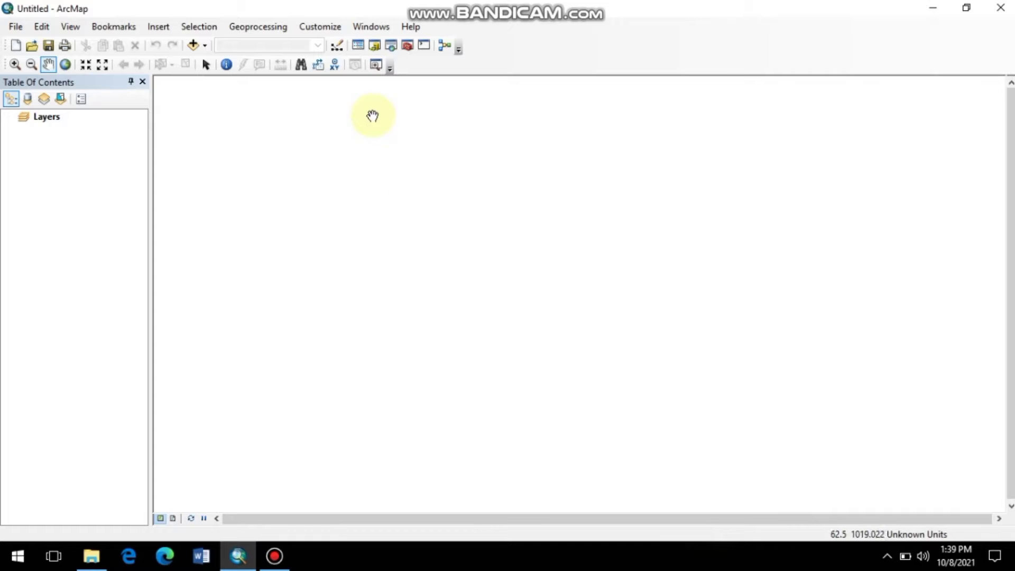
{"action": "left_click", "coordinate": [375, 46]}
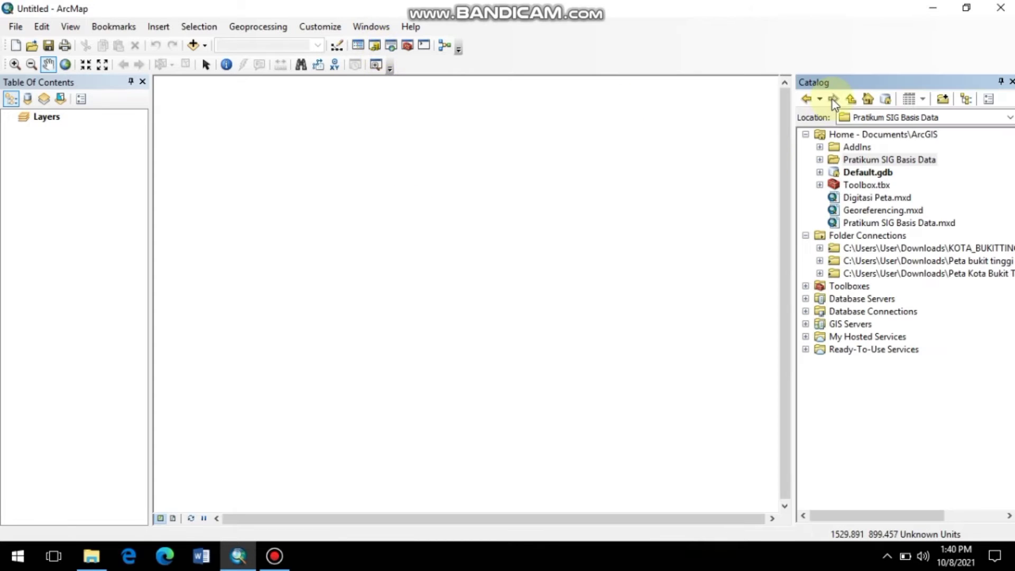
{"action": "left_click", "coordinate": [876, 134]}
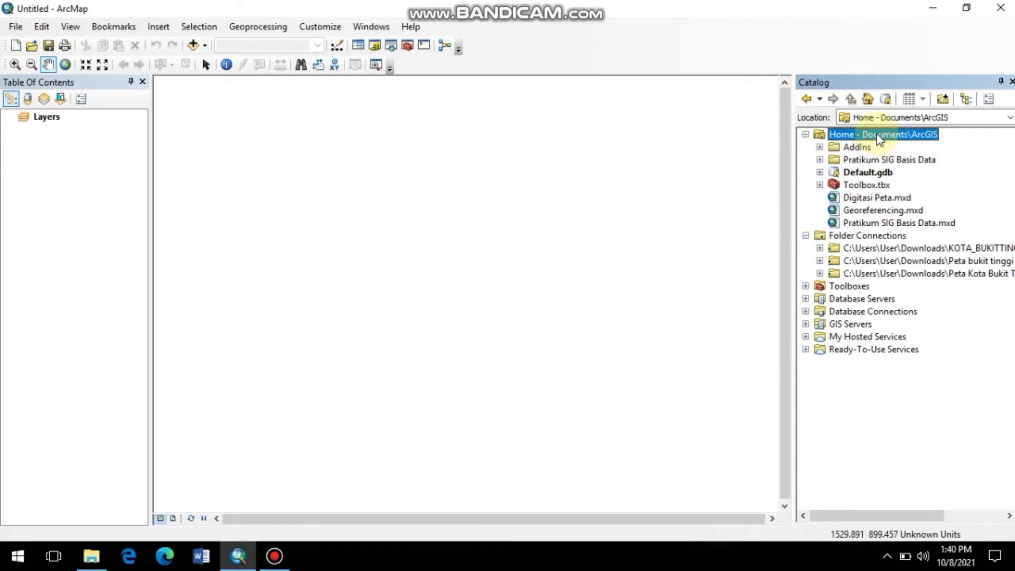
{"action": "right_click", "coordinate": [877, 135]}
{"action": "left_click", "coordinate": [917, 227]}
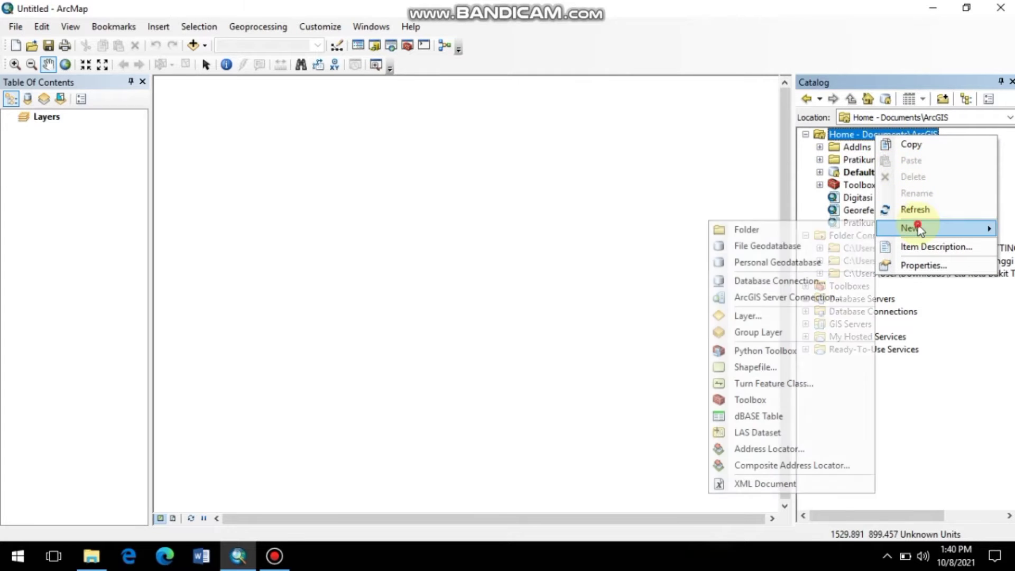
{"action": "left_click", "coordinate": [867, 227]}
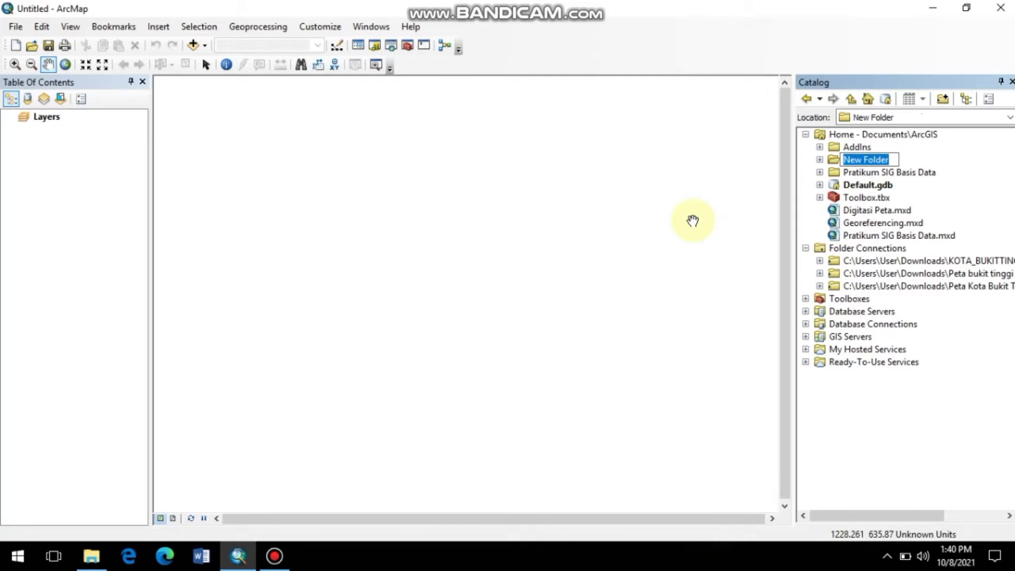
{"action": "key", "text": "BackSpace"}
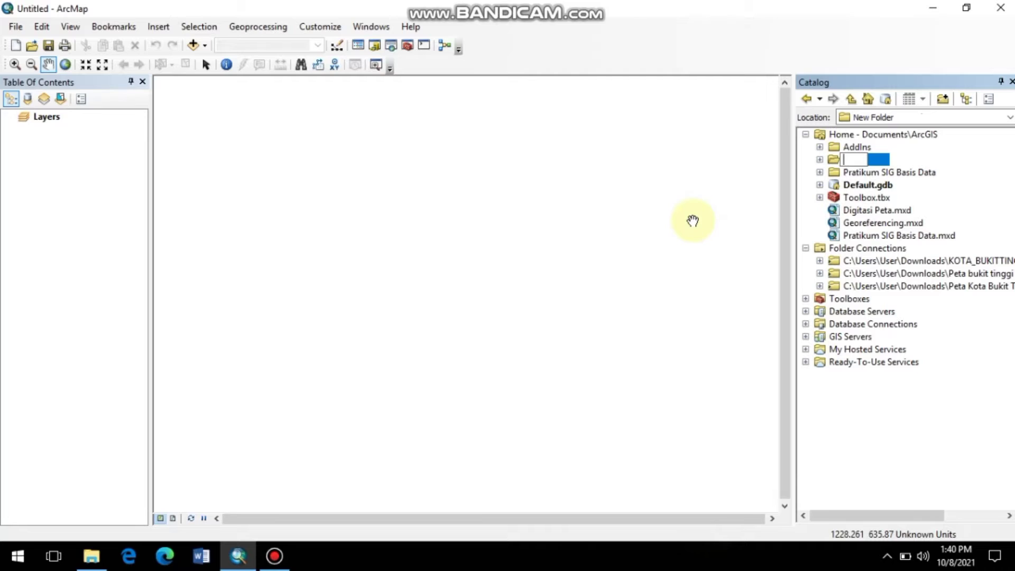
{"action": "type", "text": "Geodatabased"}
{"action": "key", "text": "Return"}
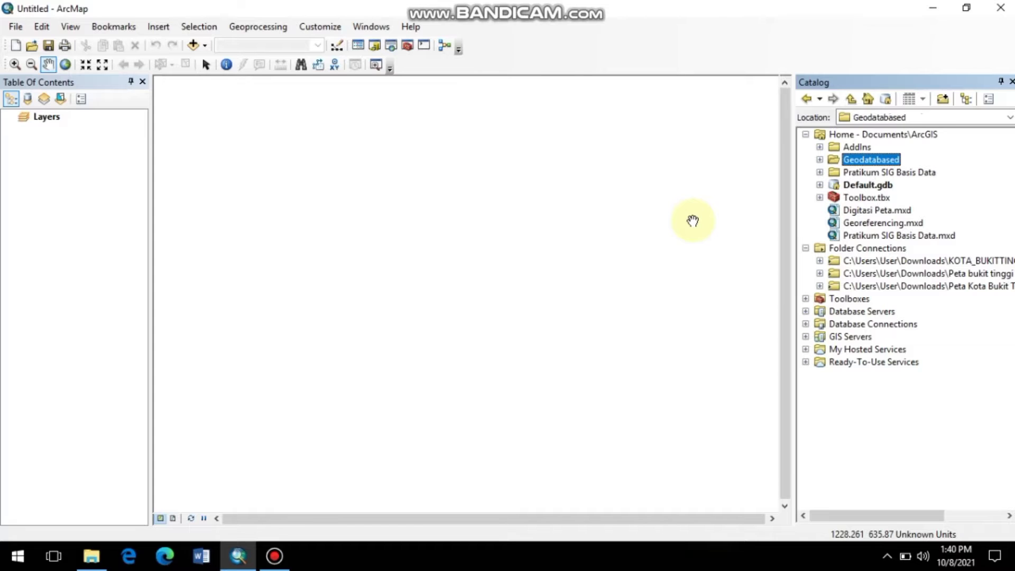
Create a personal geodatabase named Kota Bukit Tinggi inside the Geodatabased folder.
{"action": "right_click", "coordinate": [886, 164]}
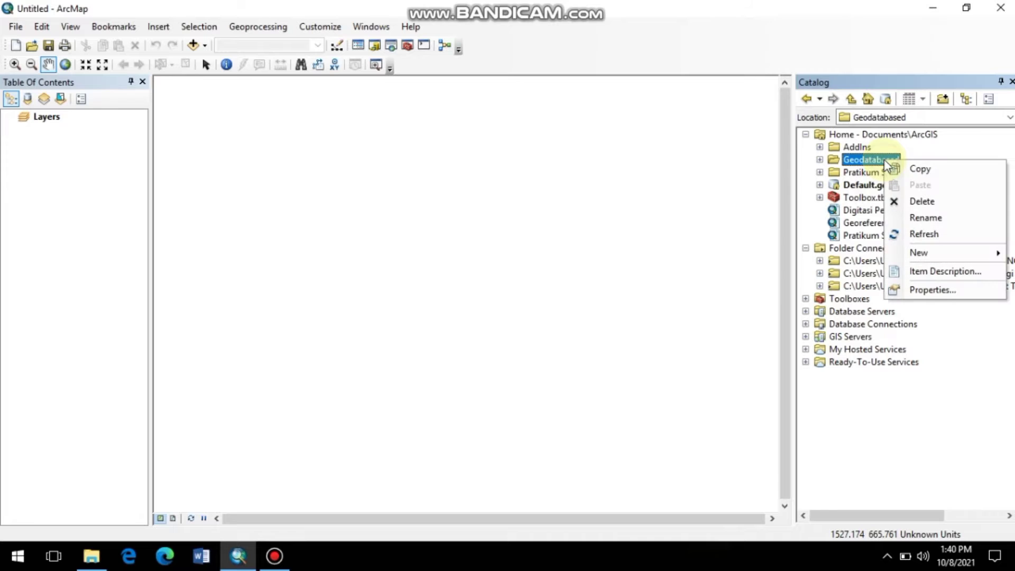
{"action": "left_click", "coordinate": [929, 252]}
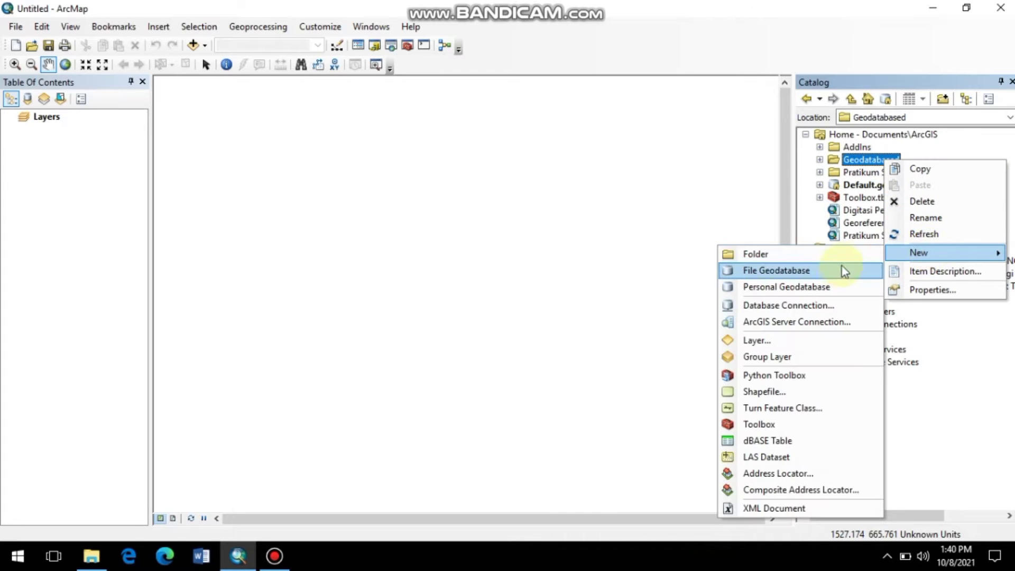
{"action": "left_click", "coordinate": [807, 287]}
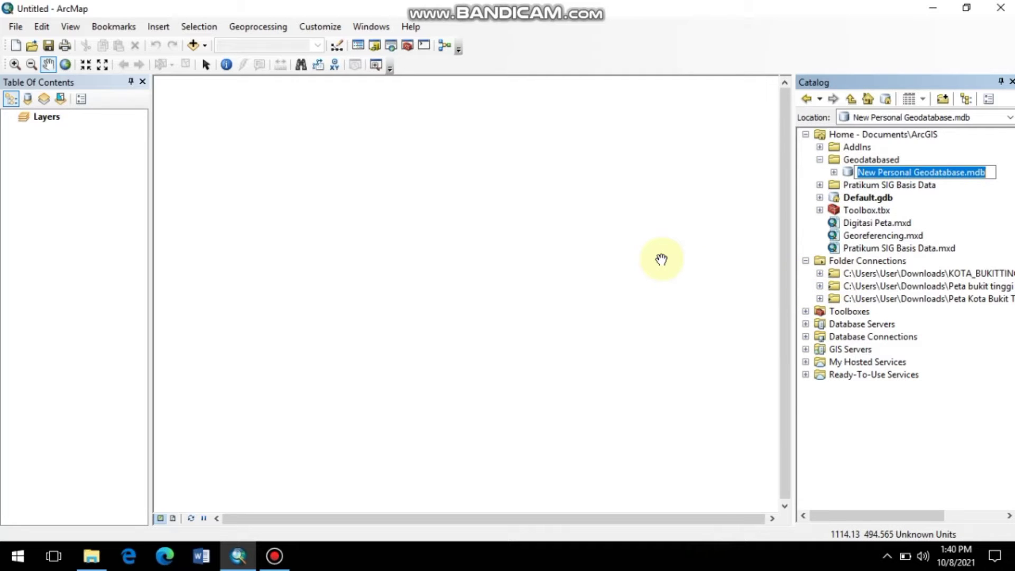
{"action": "key", "text": "BackSpace"}
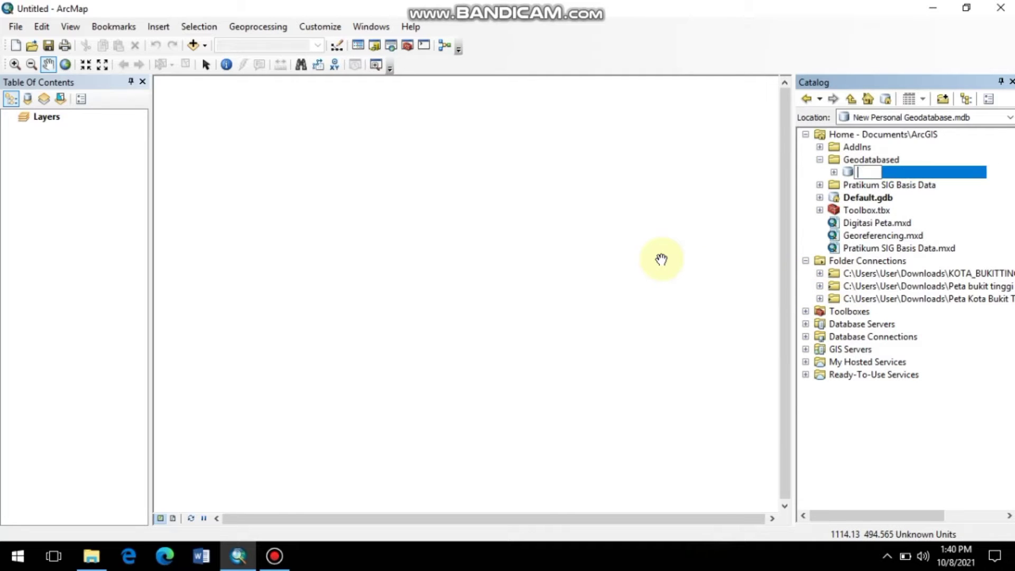
{"action": "type", "text": "Kota Bukit "}
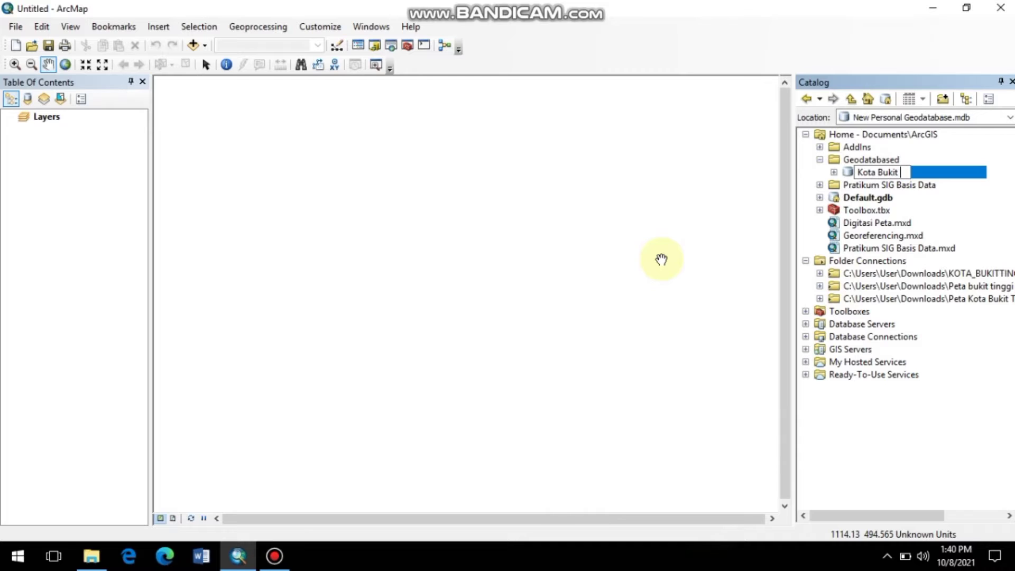
{"action": "type", "text": "Tinggi"}
{"action": "key", "text": "Return"}
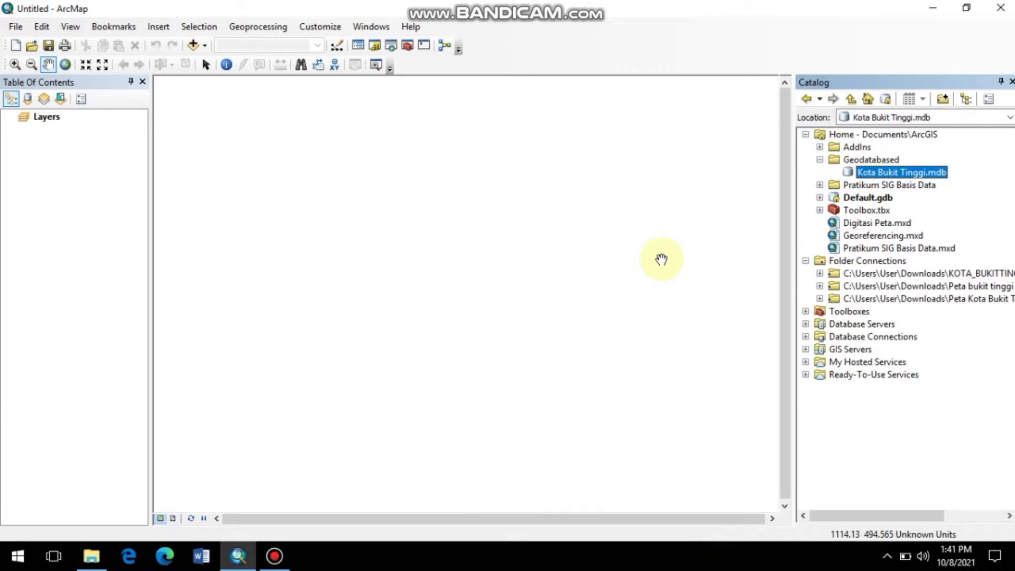
Begin a new feature dataset in the Kota Bukit Tinggi geodatabase and name it IG Dasar.
{"action": "right_click", "coordinate": [923, 176]}
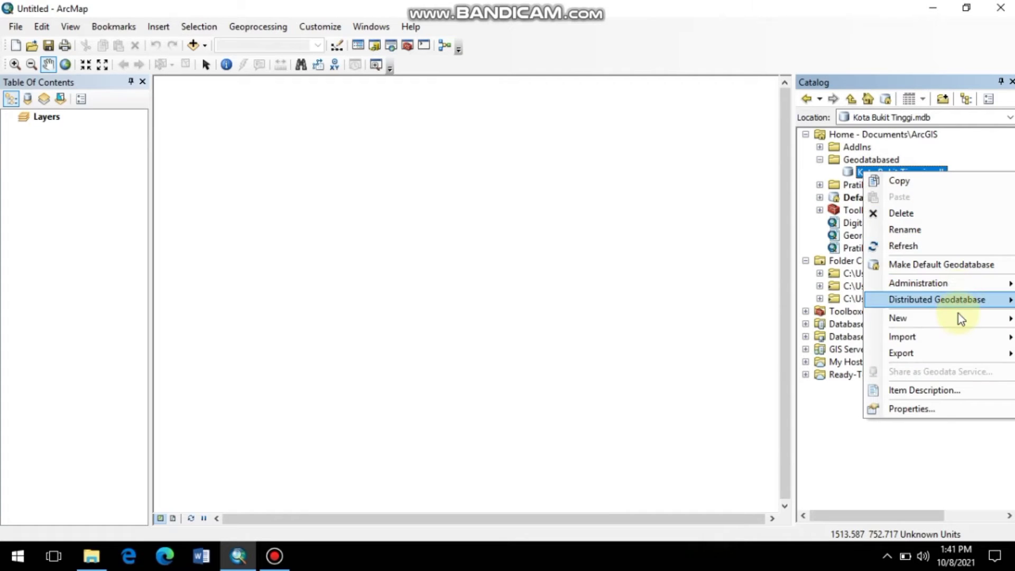
{"action": "mouse_move", "coordinate": [958, 318]}
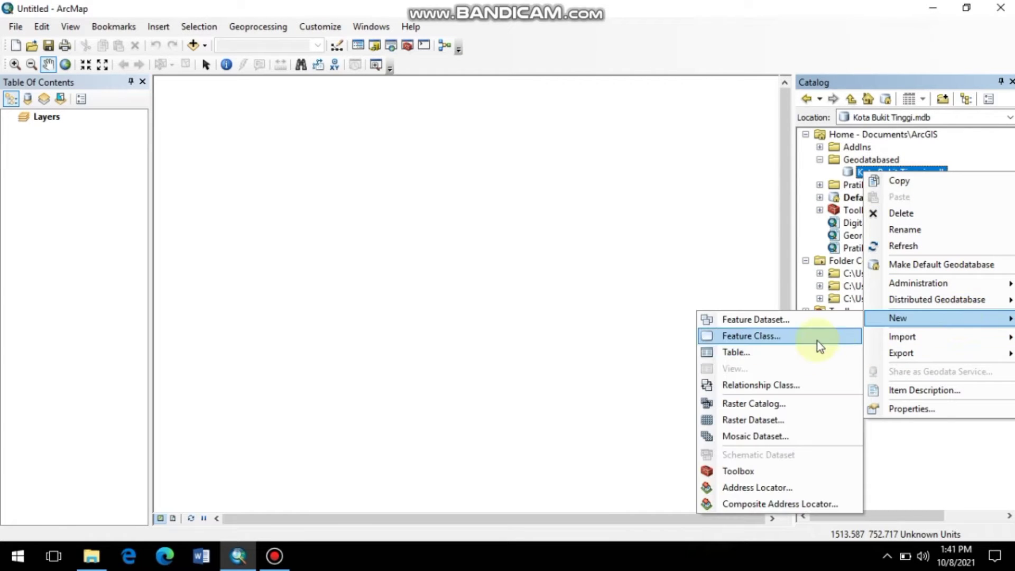
{"action": "left_click", "coordinate": [803, 323]}
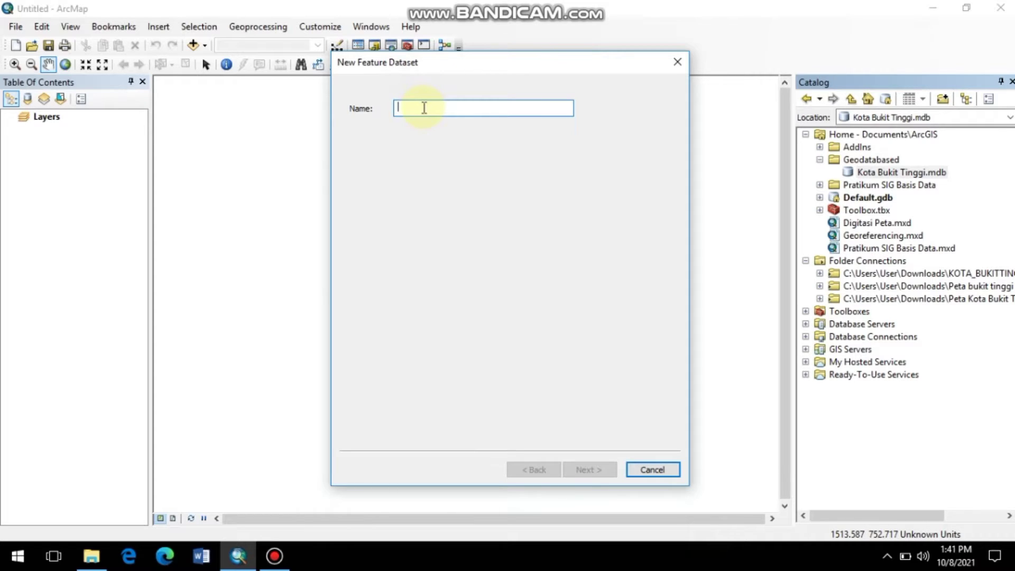
{"action": "type", "text": "I"}
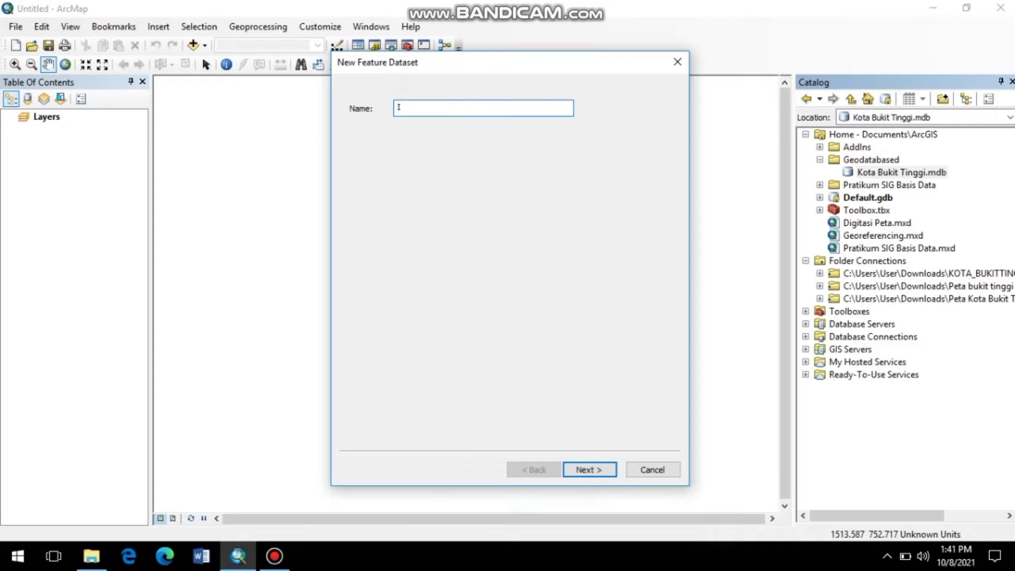
{"action": "type", "text": "G Dasar"}
{"action": "left_click", "coordinate": [587, 471]}
Set the feature dataset's XY coordinate system to WGS 1984 UTM Zone 49S from the projected Southern Hemisphere systems.
{"action": "left_click_drag", "start_coordinate": [658, 278], "coordinate": [665, 195]}
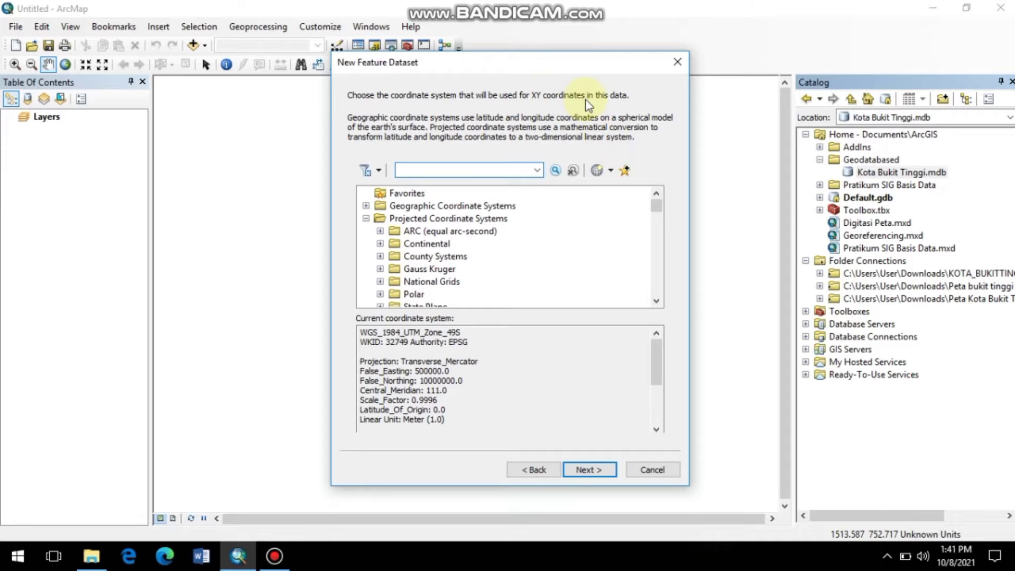
{"action": "left_click", "coordinate": [408, 219]}
{"action": "left_click_drag", "start_coordinate": [654, 215], "coordinate": [654, 232]}
{"action": "left_click", "coordinate": [410, 257]}
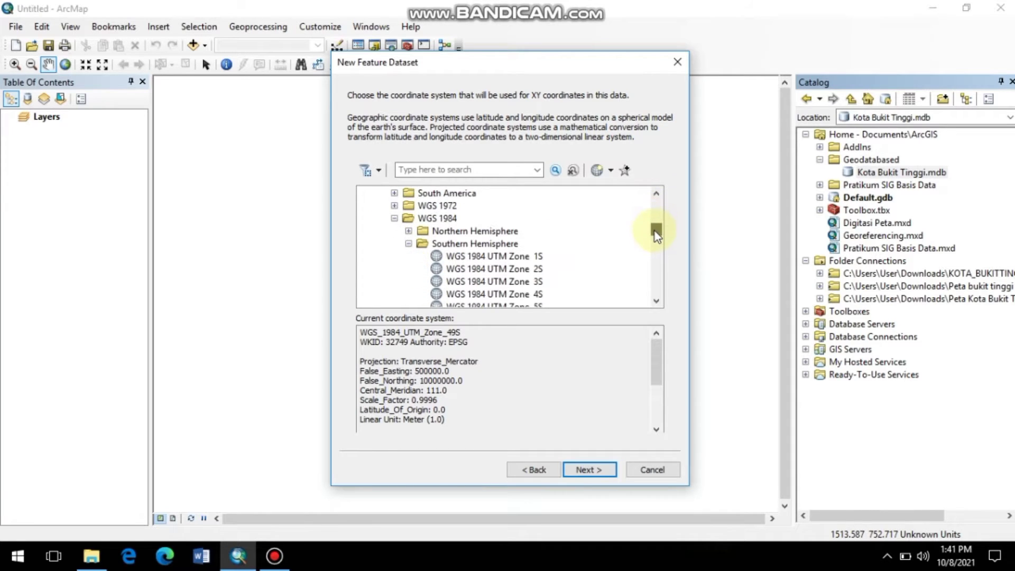
{"action": "left_click", "coordinate": [442, 219]}
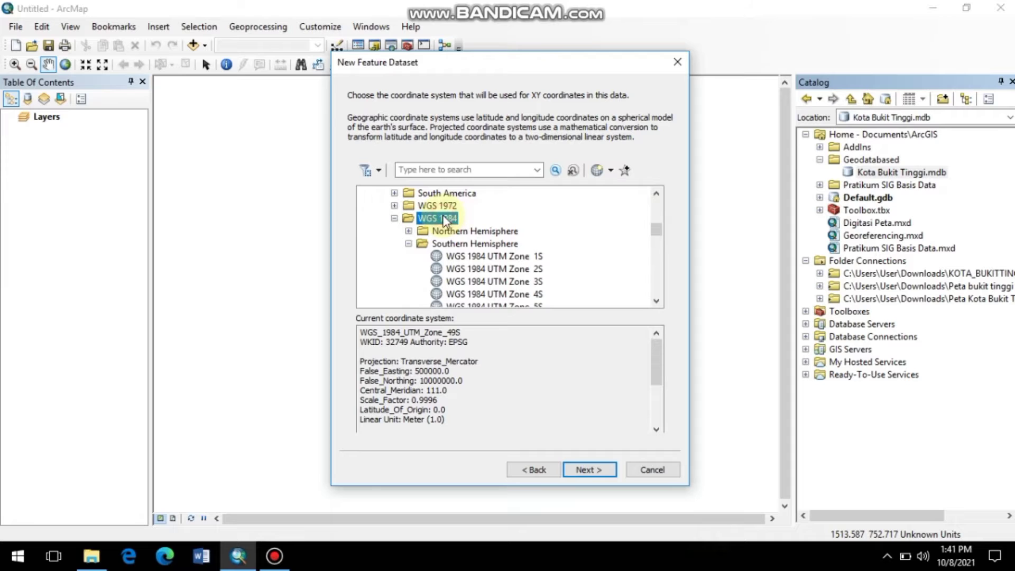
{"action": "left_click", "coordinate": [447, 246]}
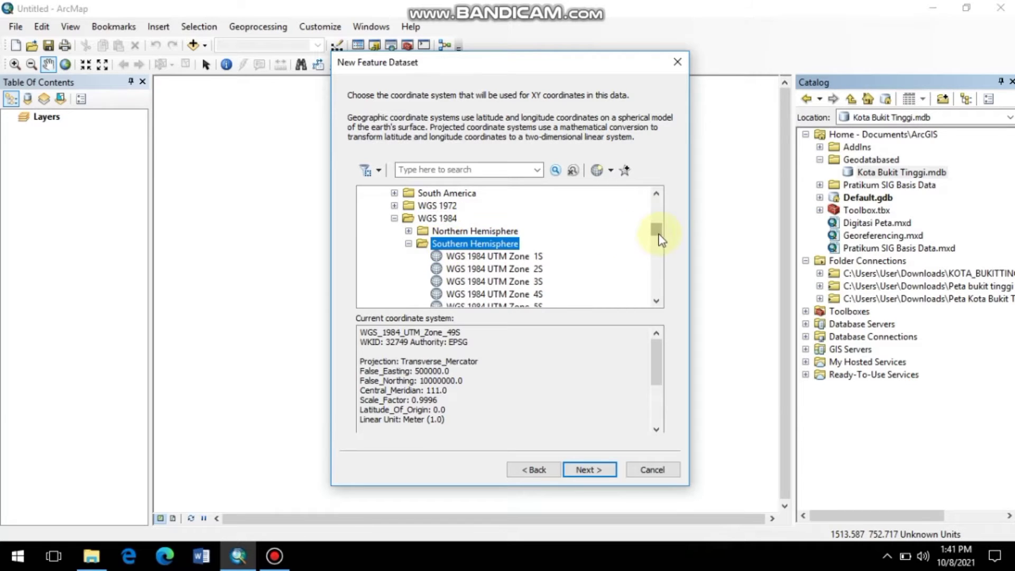
{"action": "left_click_drag", "start_coordinate": [654, 231], "coordinate": [655, 283]}
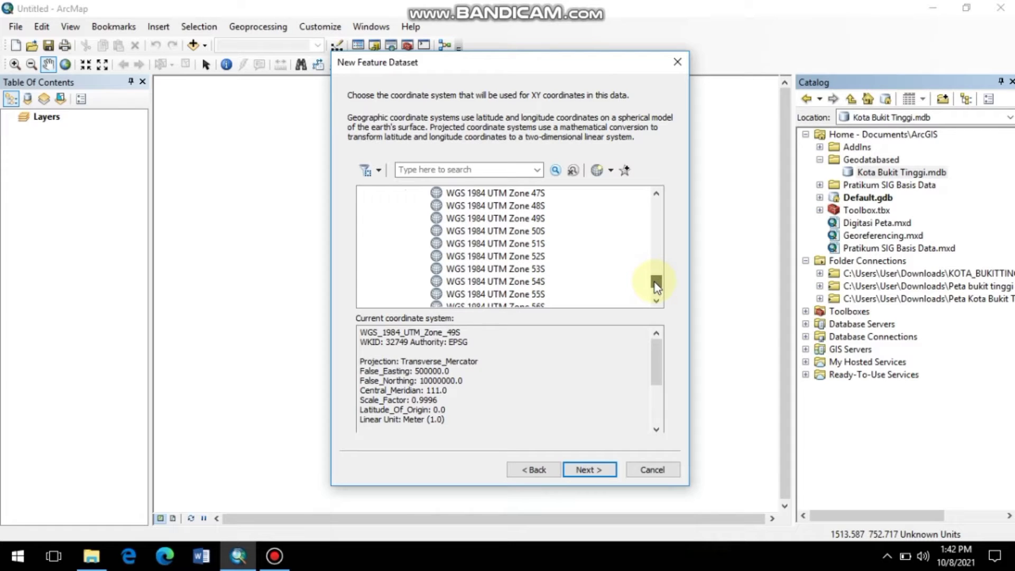
{"action": "left_click", "coordinate": [514, 218]}
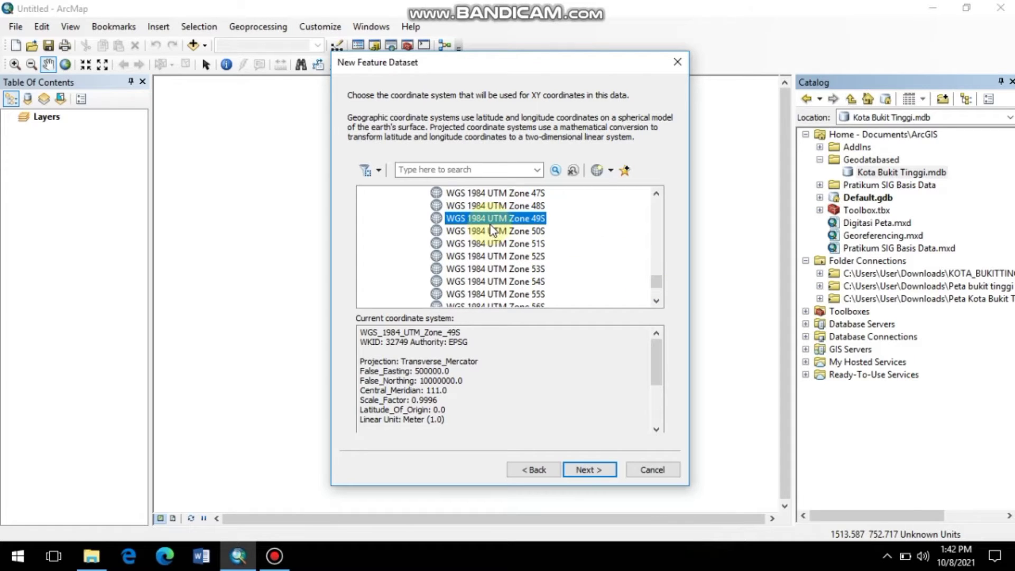
{"action": "left_click", "coordinate": [592, 470]}
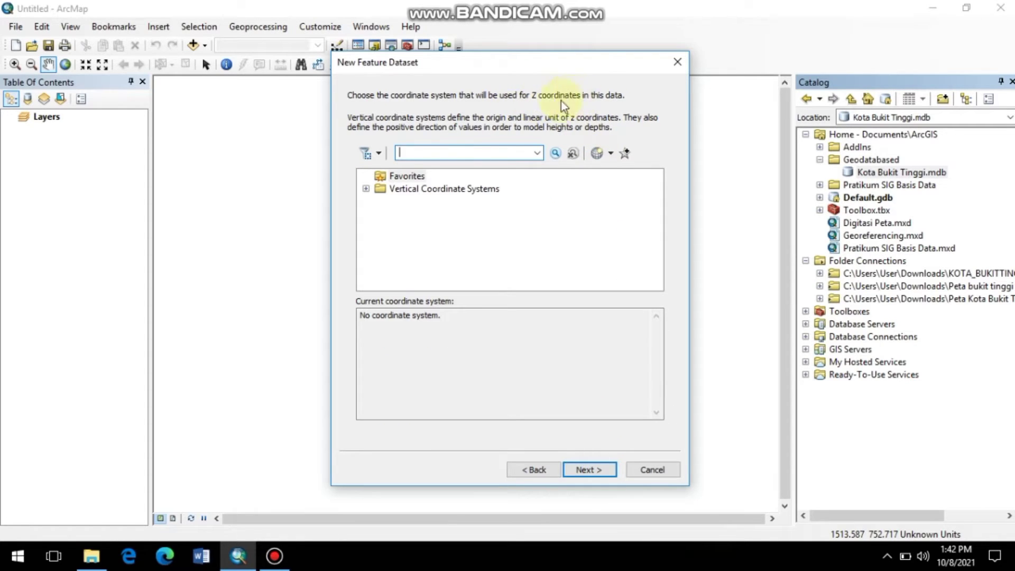
Set the vertical coordinate system to WGS 1984 from the World group and finish the dataset with the default tolerances.
{"action": "left_click", "coordinate": [368, 190]}
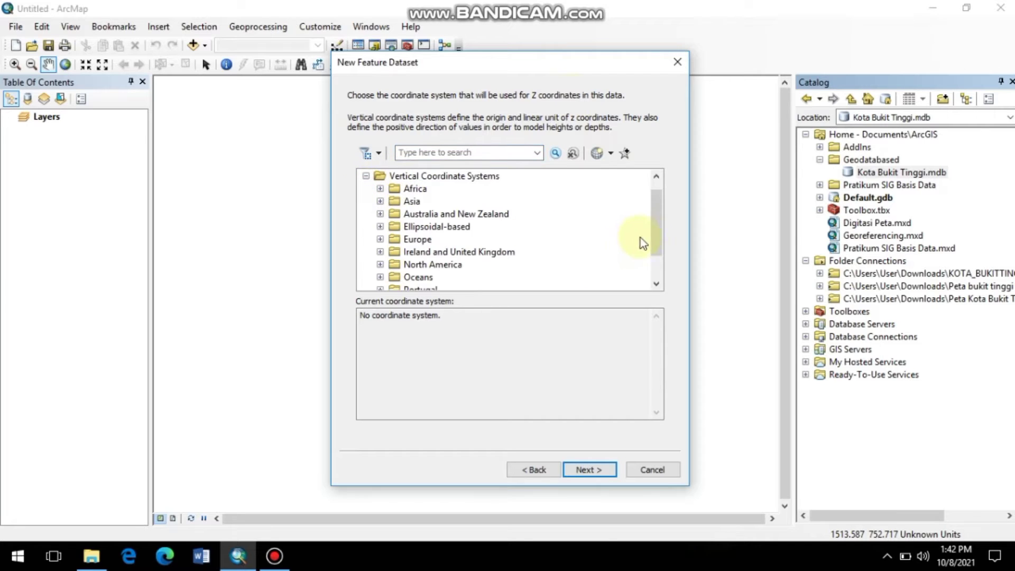
{"action": "scroll", "coordinate": [658, 270], "scroll_direction": "down", "scroll_amount": 1}
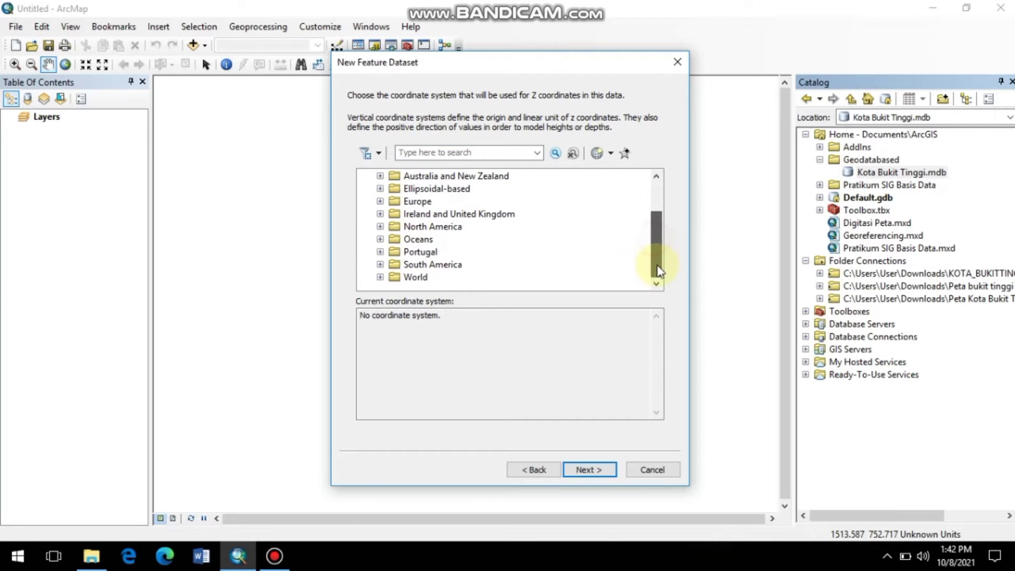
{"action": "left_click", "coordinate": [380, 277]}
{"action": "left_click_drag", "start_coordinate": [660, 229], "coordinate": [657, 268]}
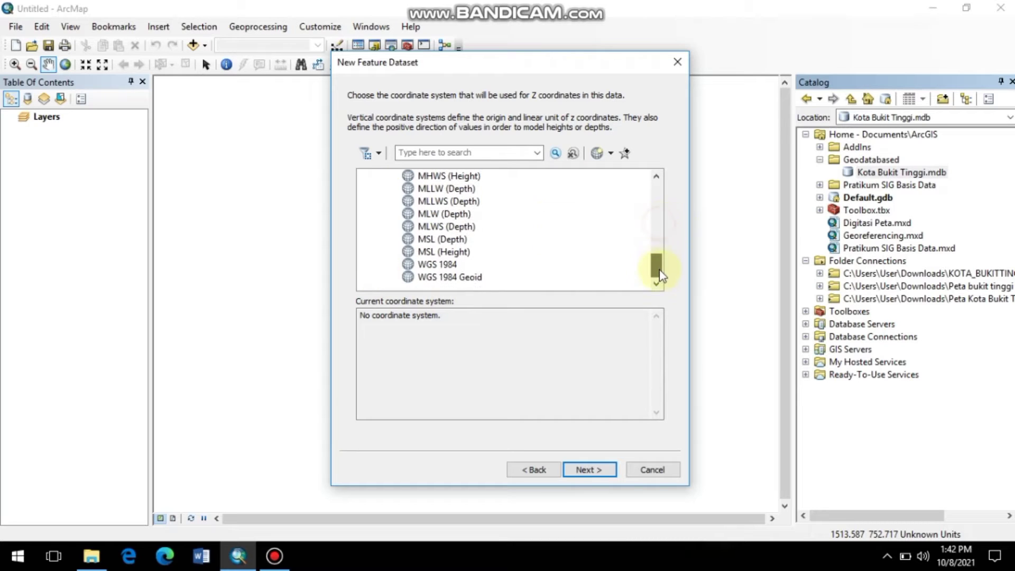
{"action": "left_click", "coordinate": [437, 265]}
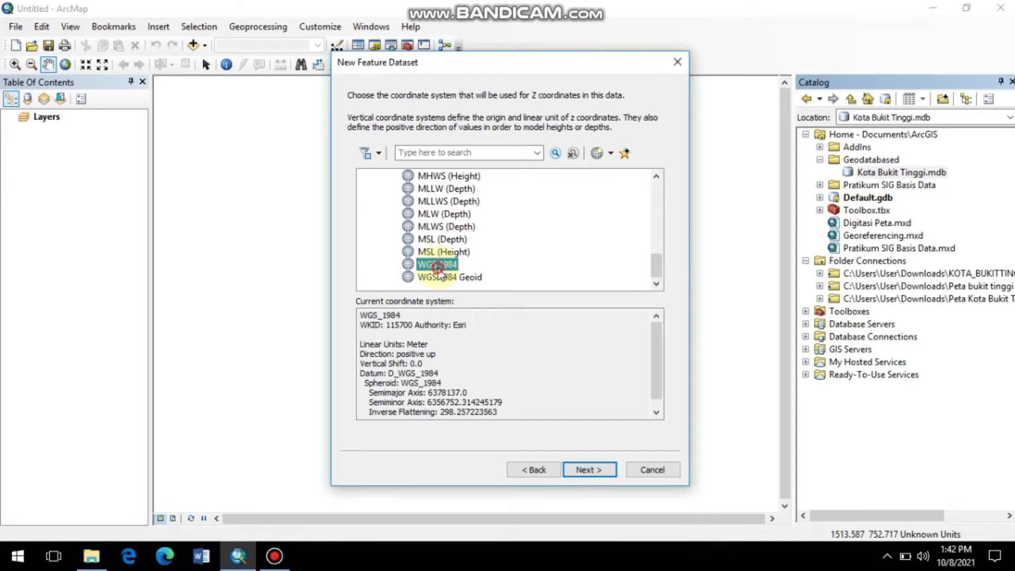
{"action": "left_click", "coordinate": [588, 469]}
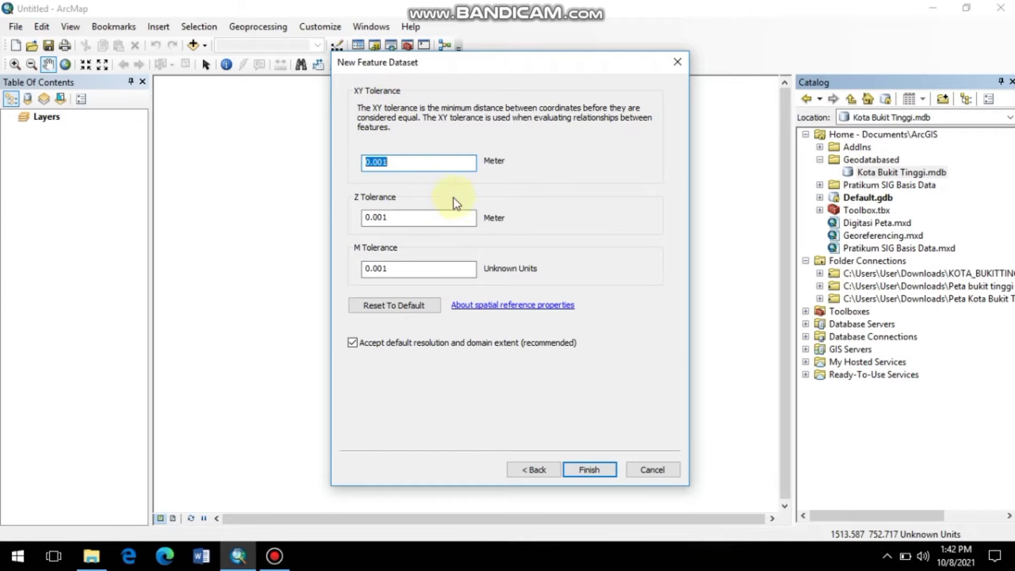
{"action": "left_click", "coordinate": [423, 166]}
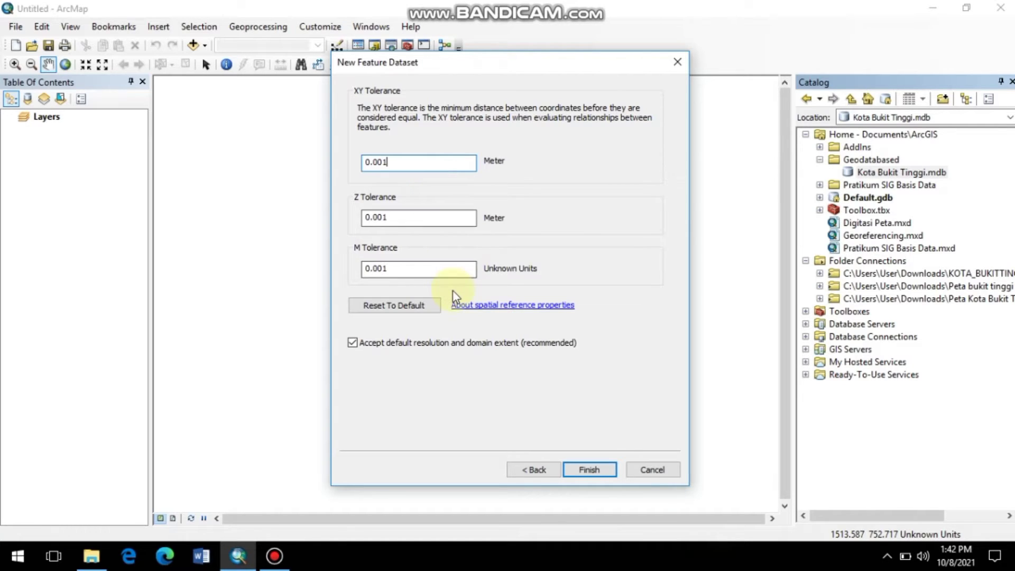
{"action": "left_click", "coordinate": [588, 470]}
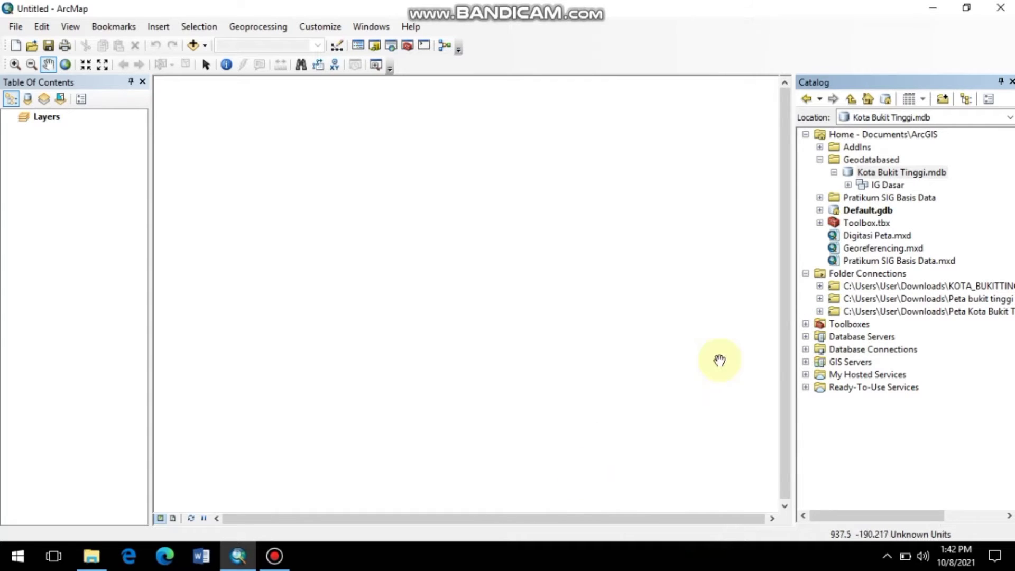
Begin another feature dataset in the Kota Bukit Tinggi geodatabase and name it IG Tematik.
{"action": "right_click", "coordinate": [897, 175]}
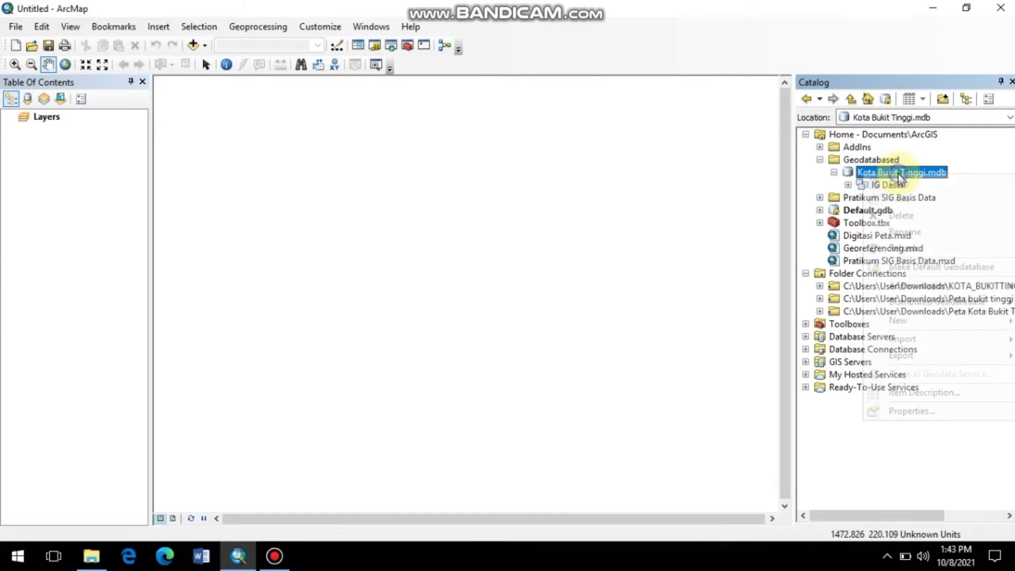
{"action": "left_click", "coordinate": [928, 324]}
{"action": "left_click", "coordinate": [815, 323]}
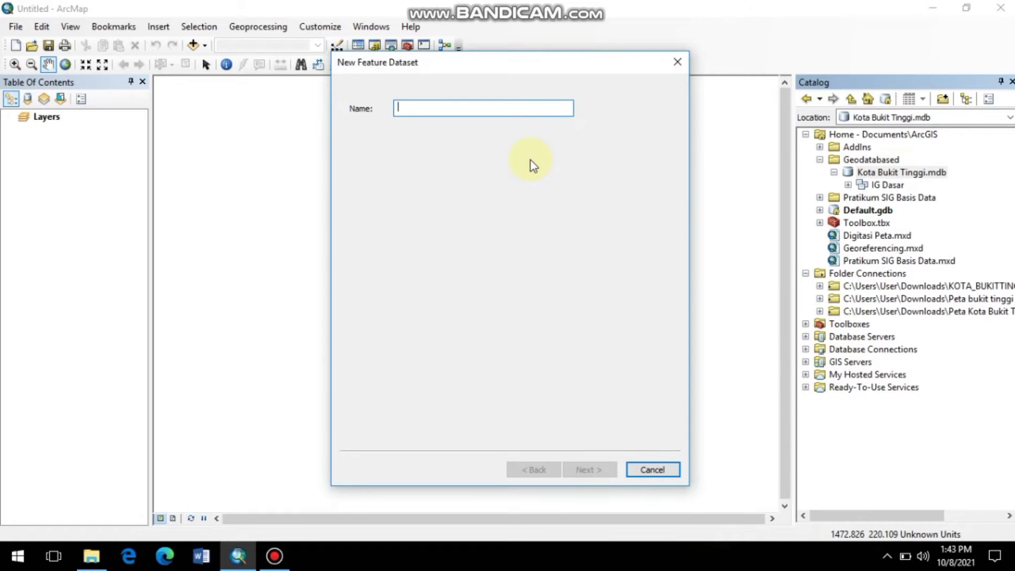
{"action": "type", "text": "IG "}
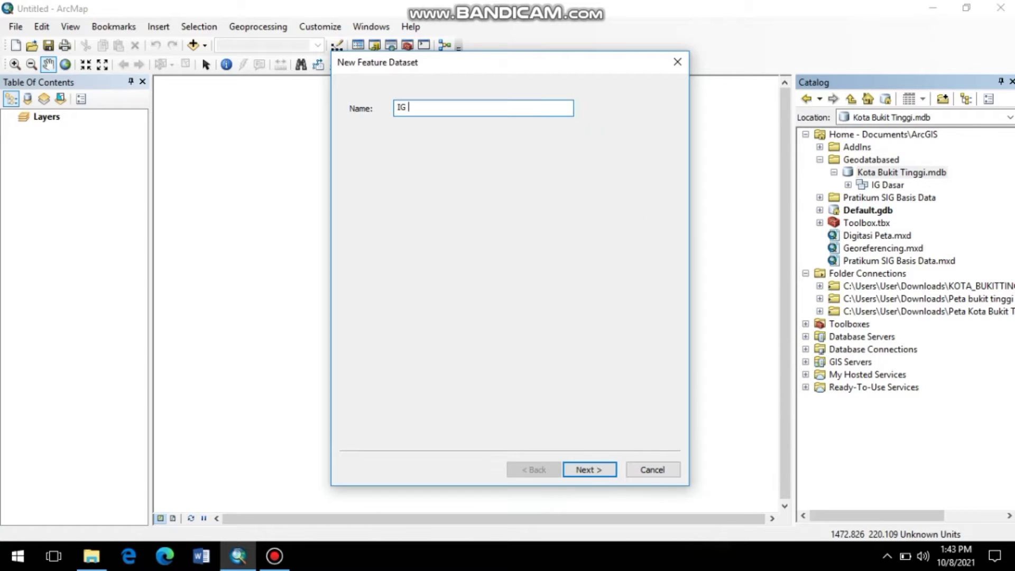
{"action": "type", "text": "Tematik"}
{"action": "left_click", "coordinate": [605, 468]}
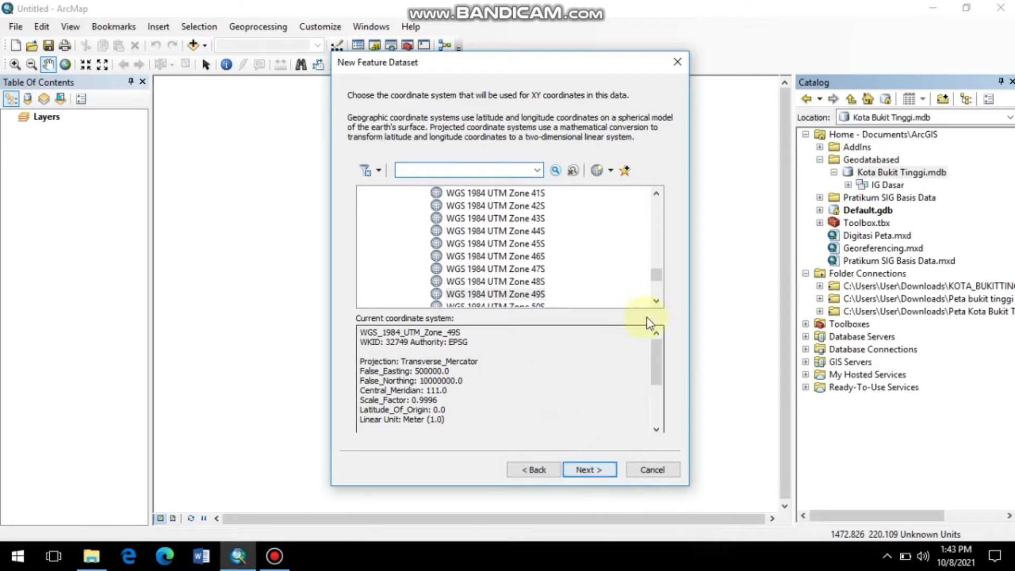
Set the IG Tematik dataset's XY coordinate system to WGS 1984 UTM Zone 49S from the projected Southern Hemisphere systems.
{"action": "left_click_drag", "start_coordinate": [664, 279], "coordinate": [657, 204]}
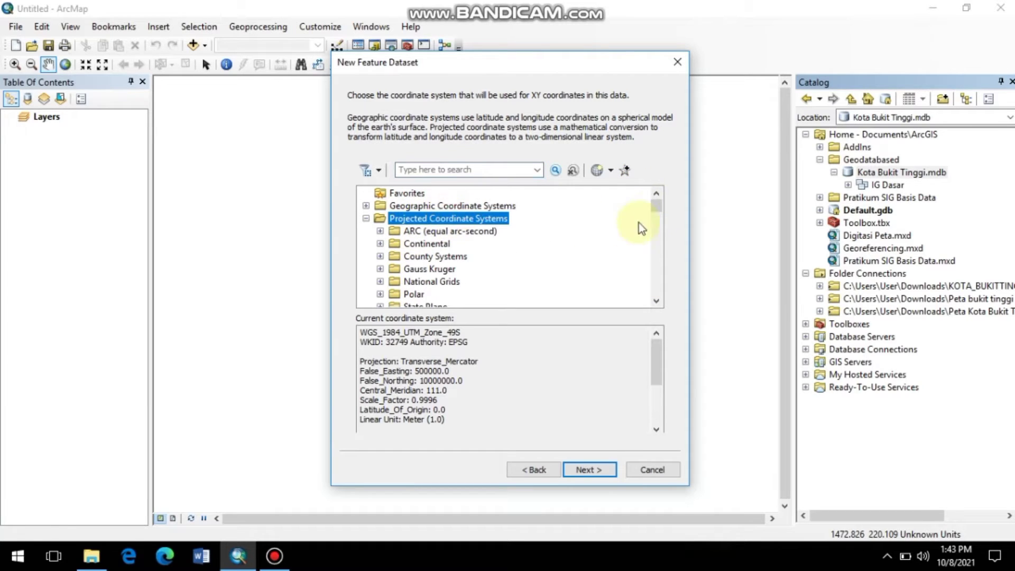
{"action": "left_click_drag", "start_coordinate": [656, 205], "coordinate": [657, 227]}
{"action": "left_click", "coordinate": [413, 206]}
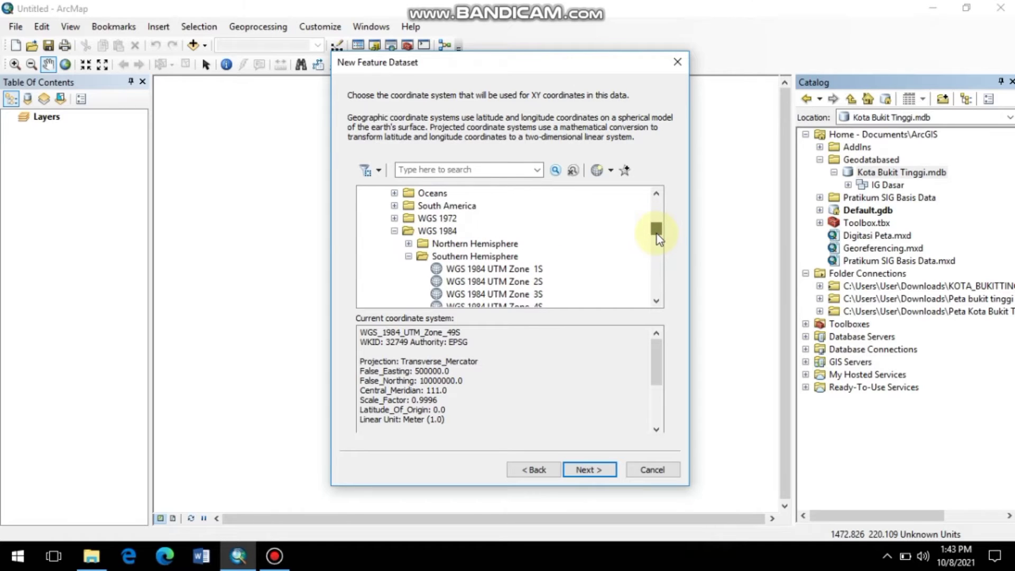
{"action": "left_click", "coordinate": [442, 231]}
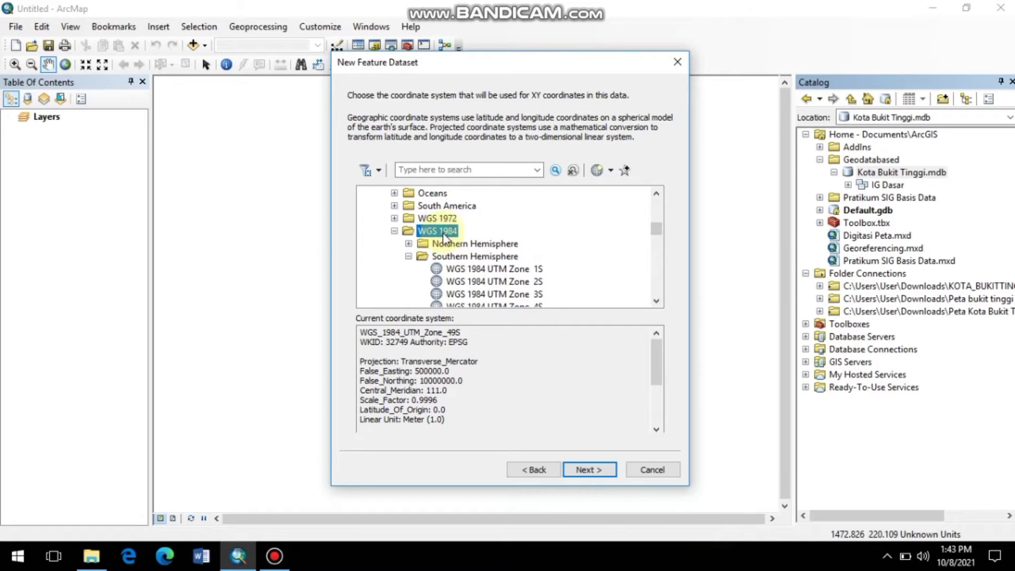
{"action": "left_click", "coordinate": [455, 257]}
{"action": "left_click_drag", "start_coordinate": [656, 228], "coordinate": [654, 281]}
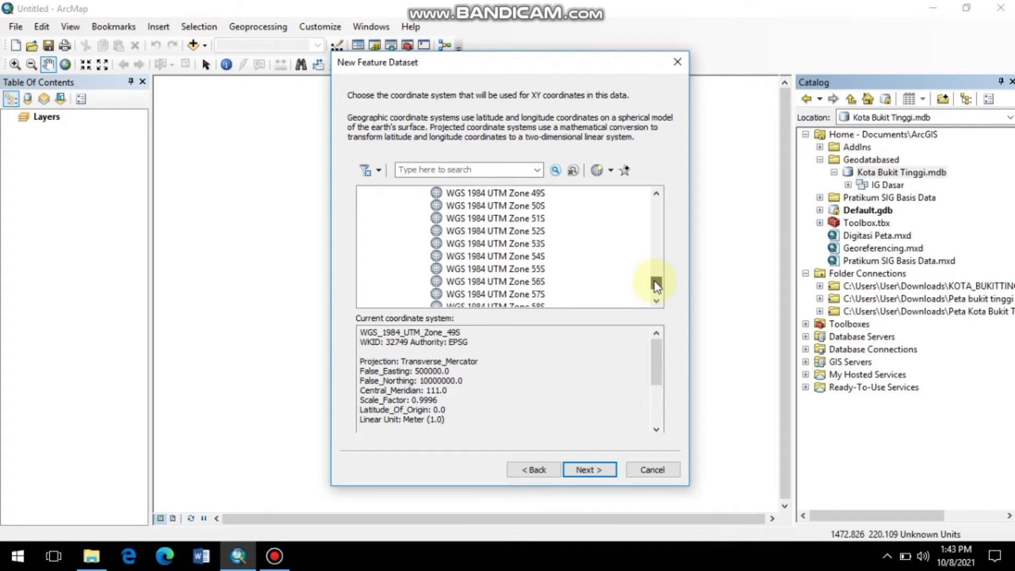
{"action": "left_click", "coordinate": [523, 193]}
{"action": "left_click", "coordinate": [605, 470]}
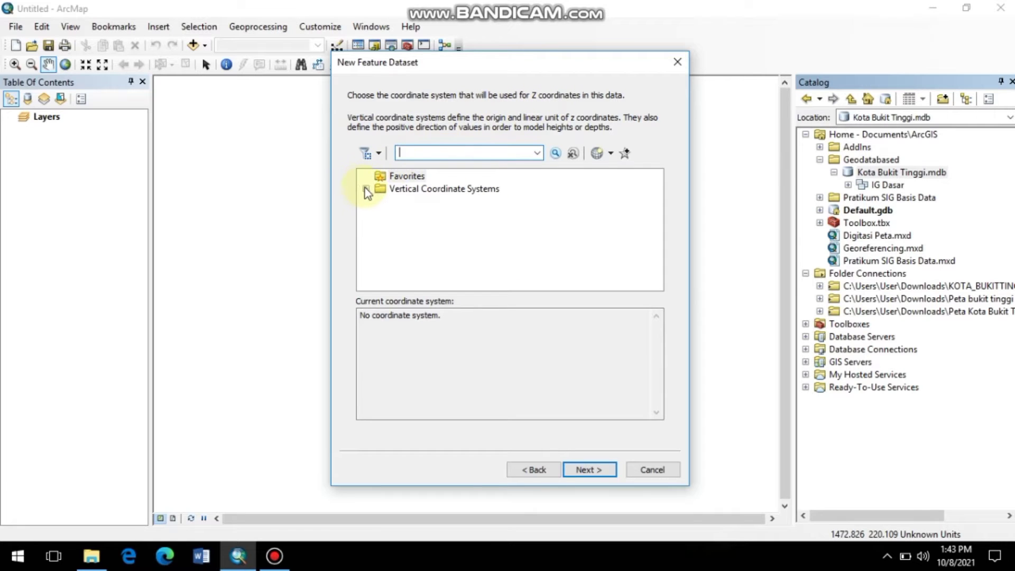
Set IG Tematik's vertical coordinate system to WGS 1984 from the World group and finish the dataset with the default tolerances.
{"action": "left_click", "coordinate": [366, 189]}
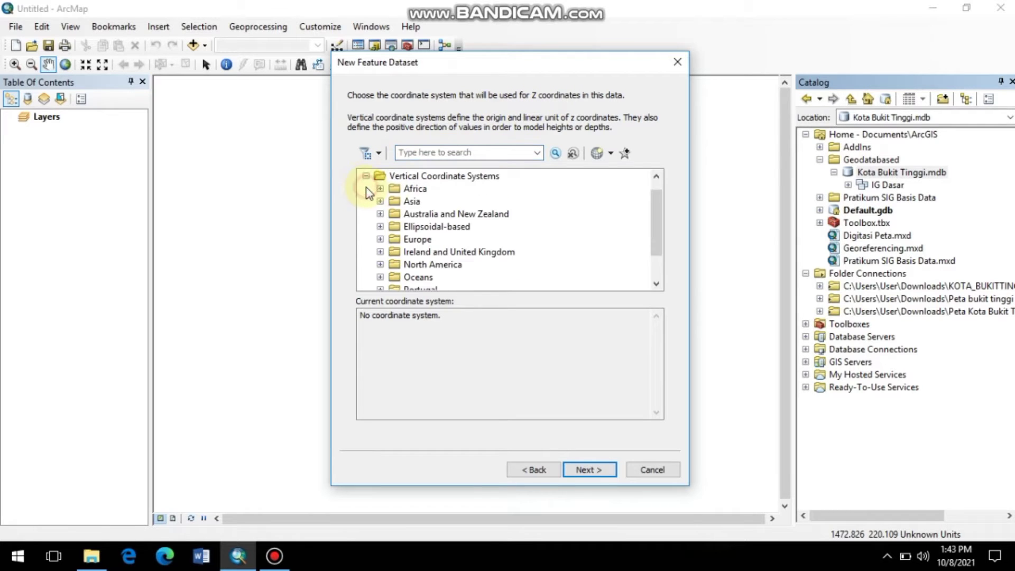
{"action": "left_click_drag", "start_coordinate": [654, 230], "coordinate": [659, 277]}
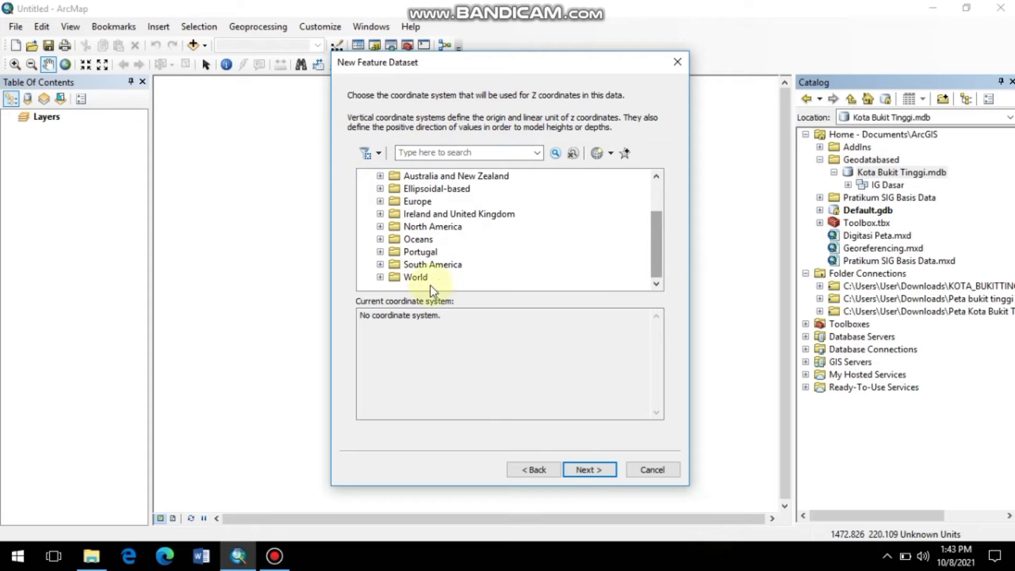
{"action": "left_click", "coordinate": [380, 275]}
{"action": "left_click_drag", "start_coordinate": [657, 227], "coordinate": [580, 280]}
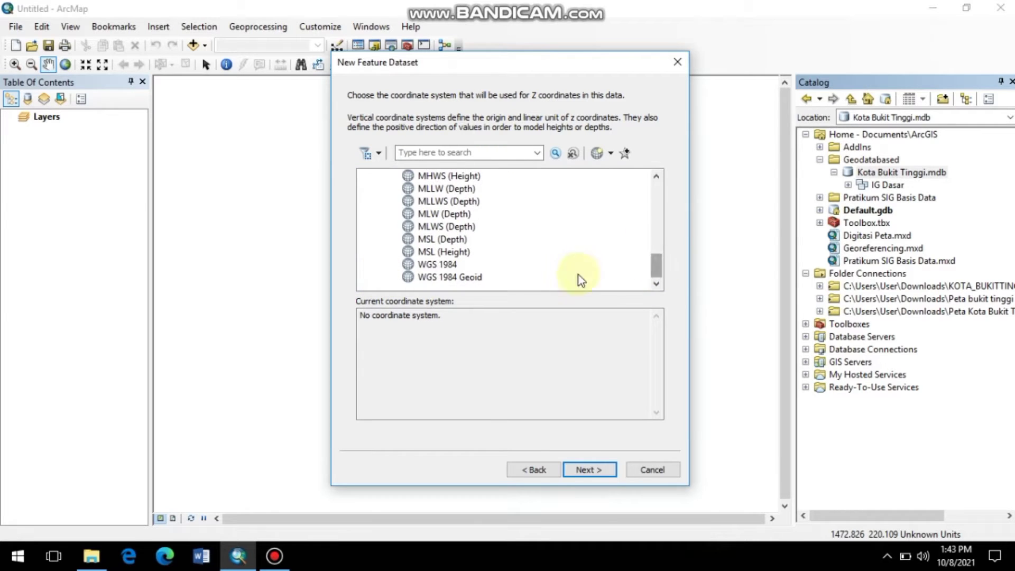
{"action": "left_click", "coordinate": [447, 263]}
{"action": "left_click", "coordinate": [599, 469]}
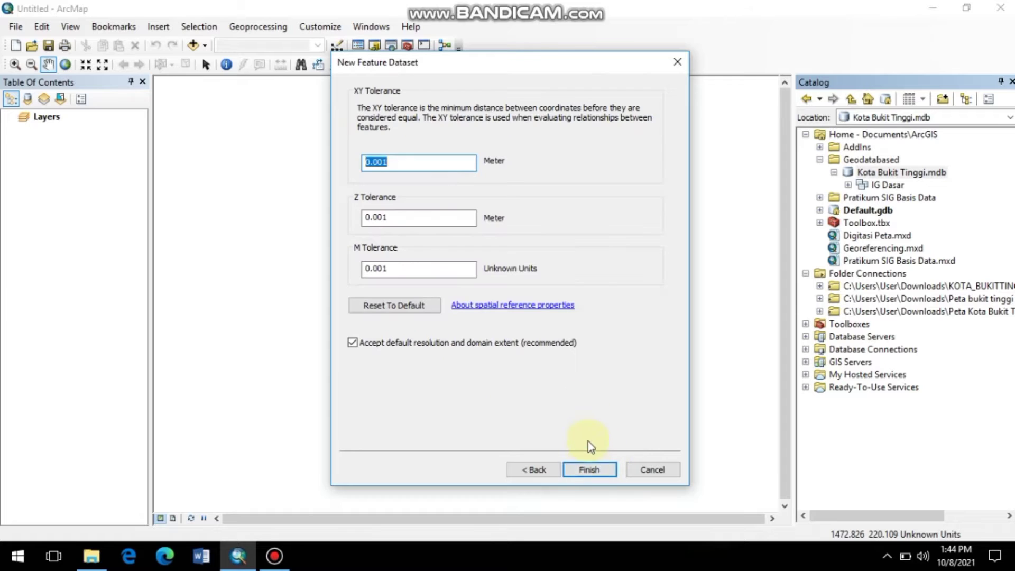
{"action": "left_click", "coordinate": [588, 470]}
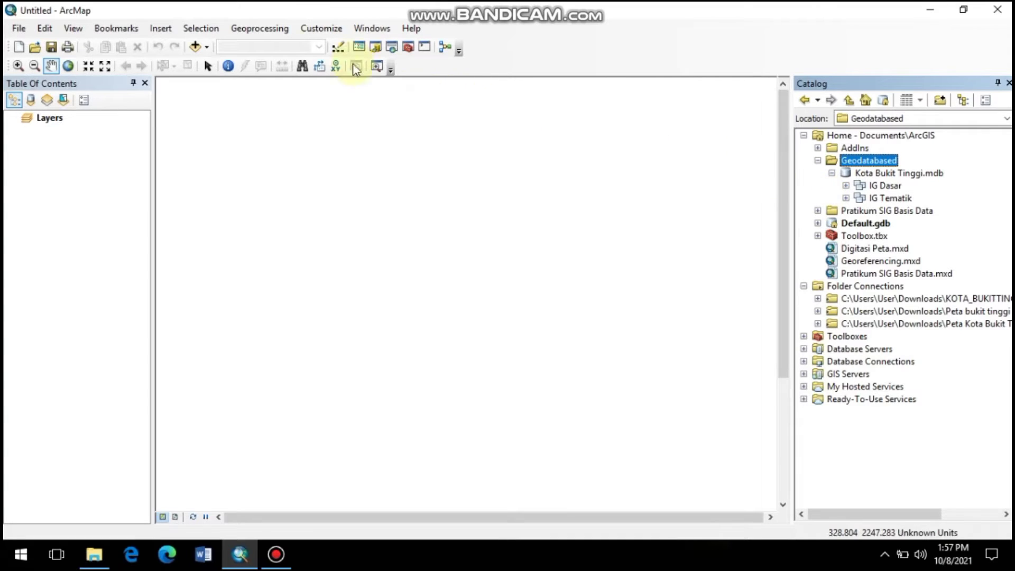
Set the current workspace in the geoprocessing environment settings to the Geodatabased folder.
{"action": "left_click", "coordinate": [267, 32]}
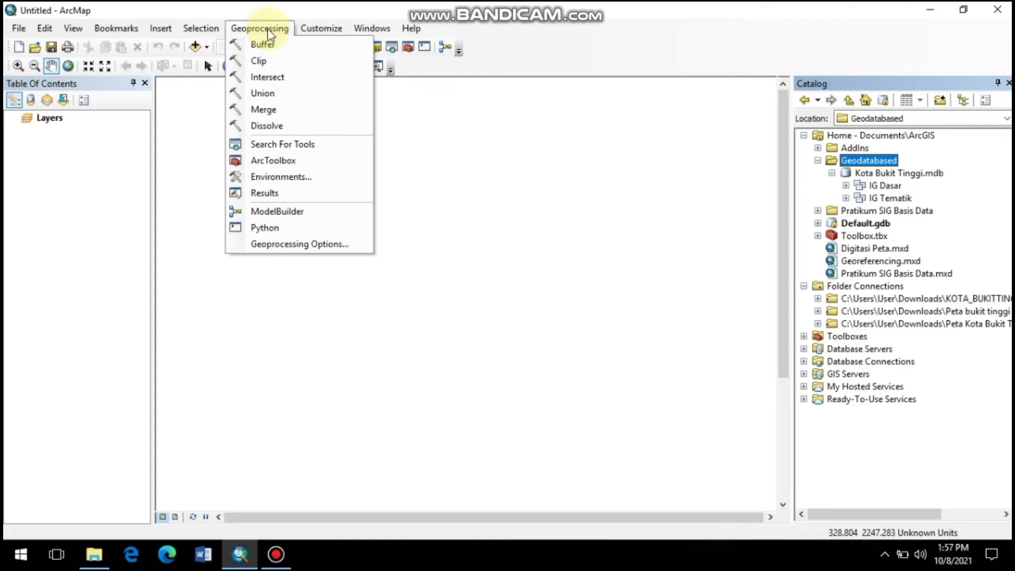
{"action": "left_click", "coordinate": [282, 176]}
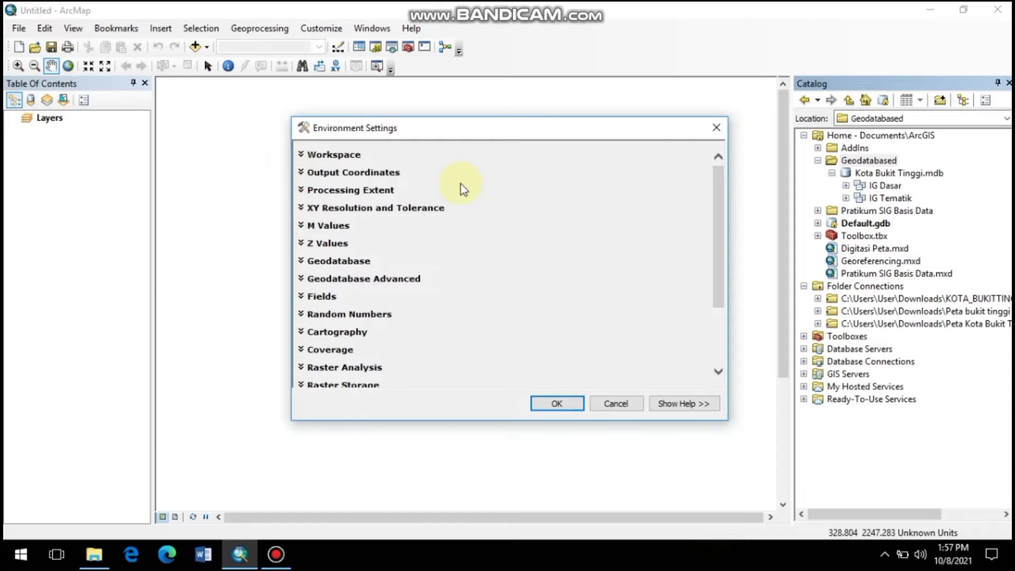
{"action": "left_click", "coordinate": [346, 154]}
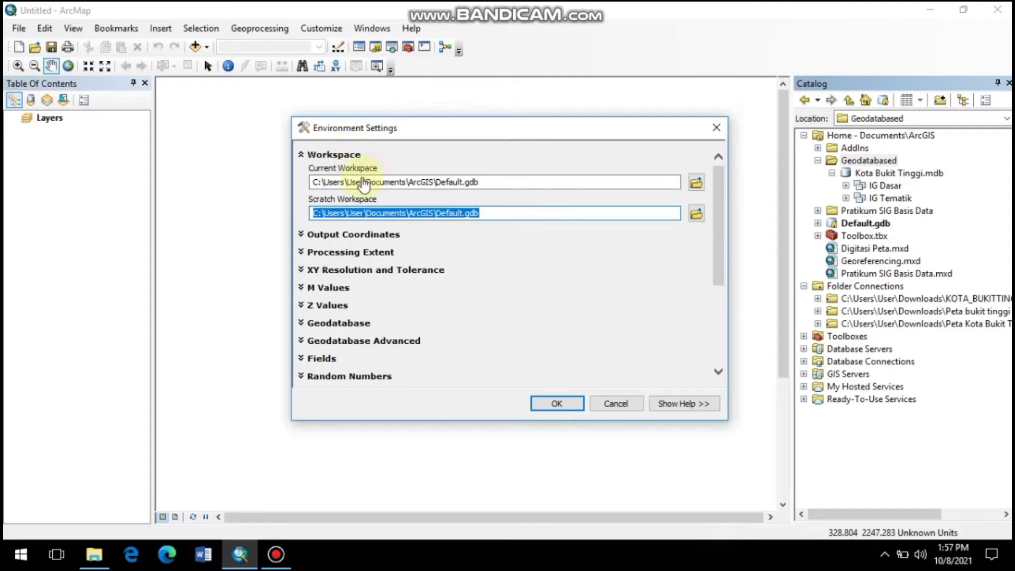
{"action": "left_click", "coordinate": [697, 183]}
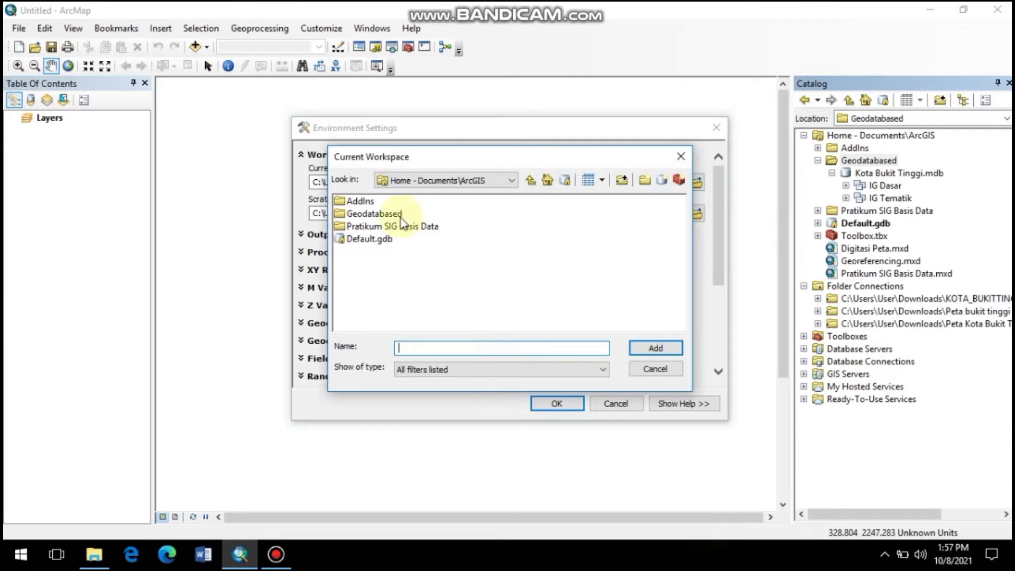
{"action": "left_click", "coordinate": [398, 216]}
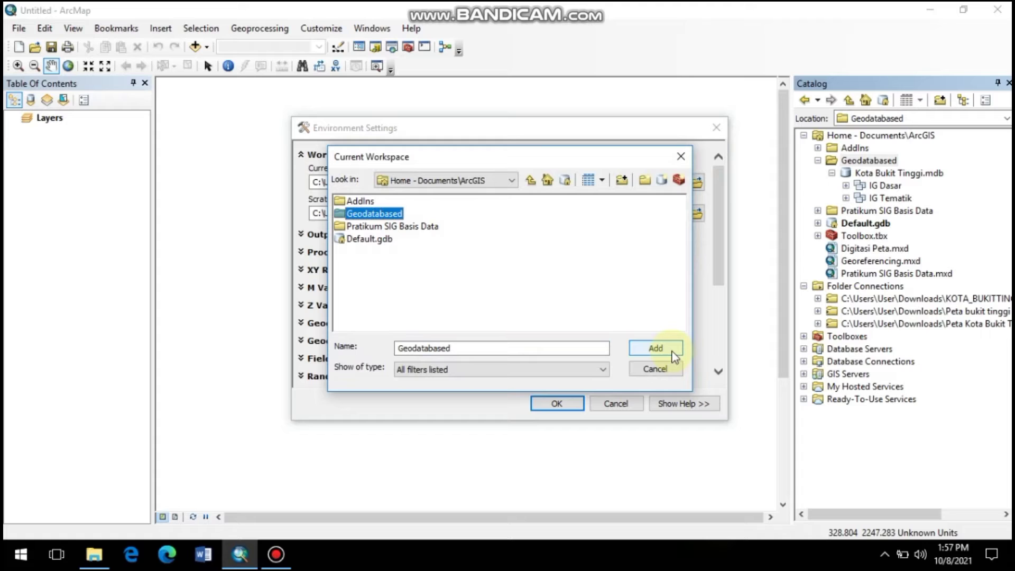
{"action": "left_click", "coordinate": [673, 352]}
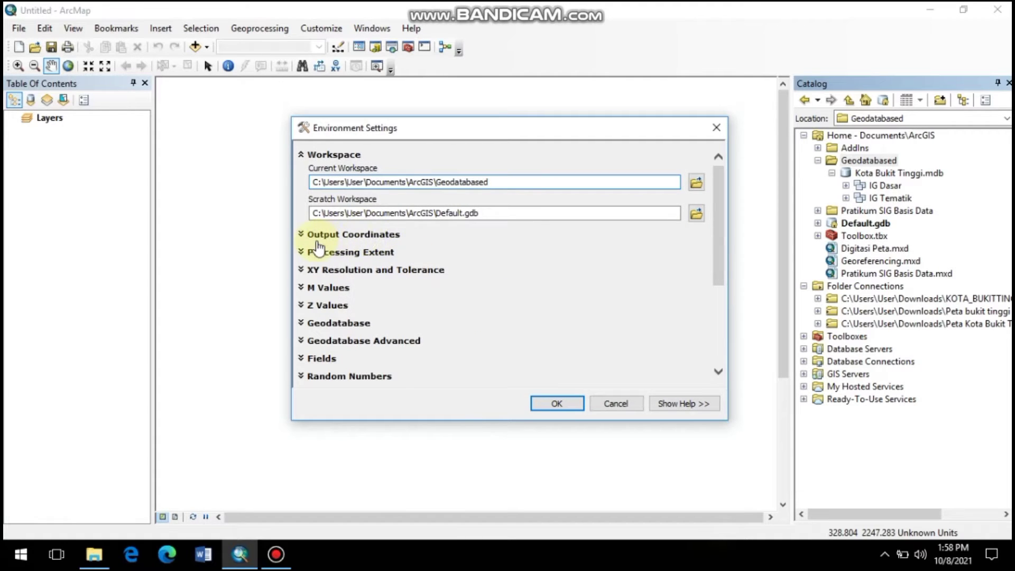
Set the environment's output coordinate system option to As Specified Below.
{"action": "left_click", "coordinate": [360, 239]}
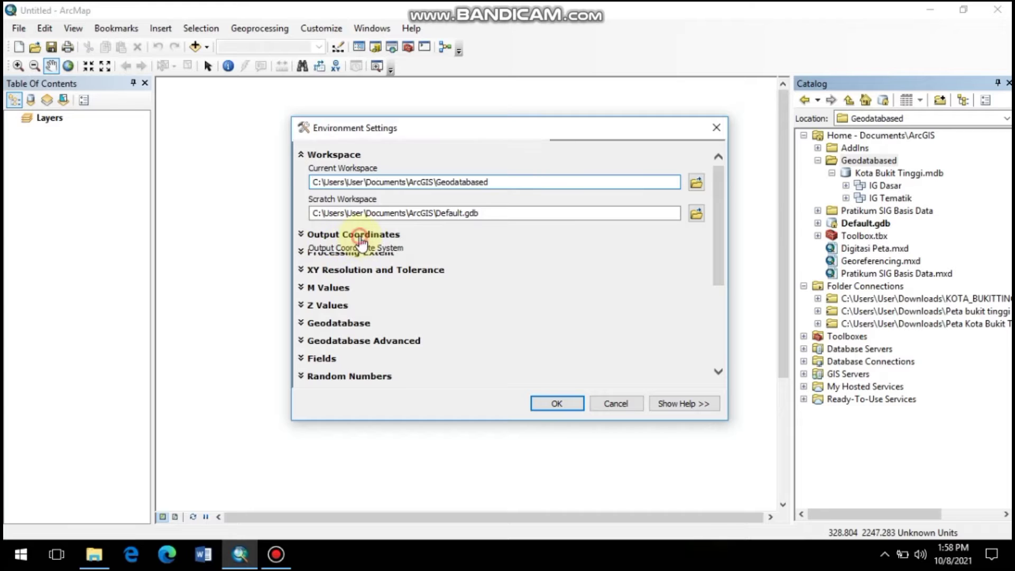
{"action": "left_click", "coordinate": [673, 262]}
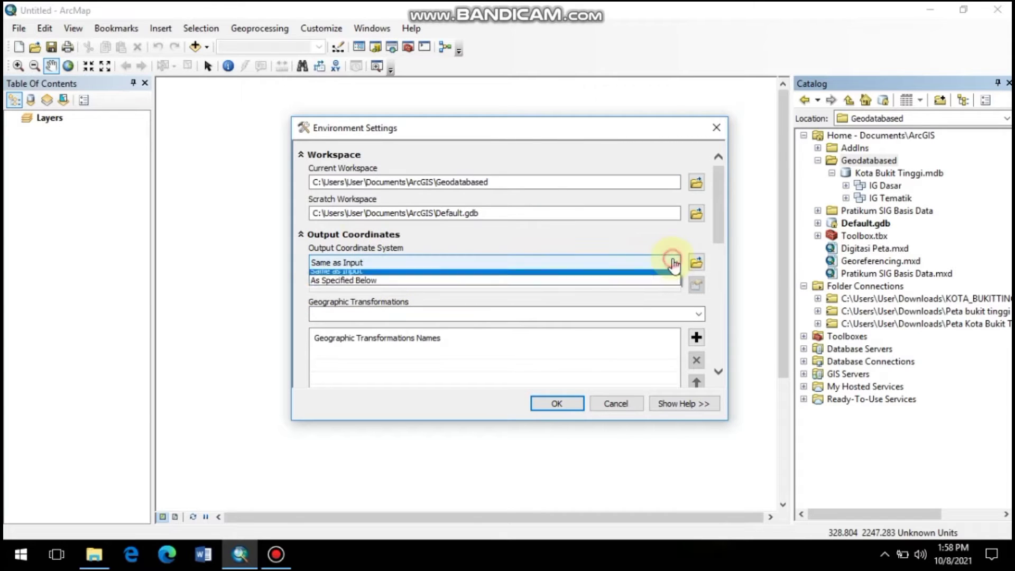
{"action": "left_click", "coordinate": [428, 290]}
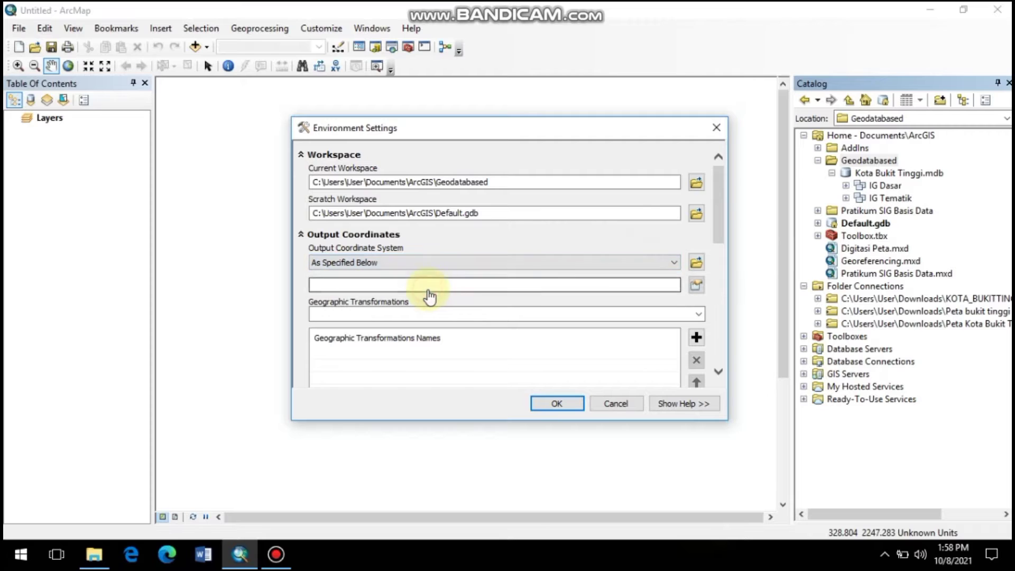
Choose WGS 1984 UTM Zone 49S from the projected UTM Southern Hemisphere systems as the output XY coordinate system.
{"action": "left_click", "coordinate": [697, 288]}
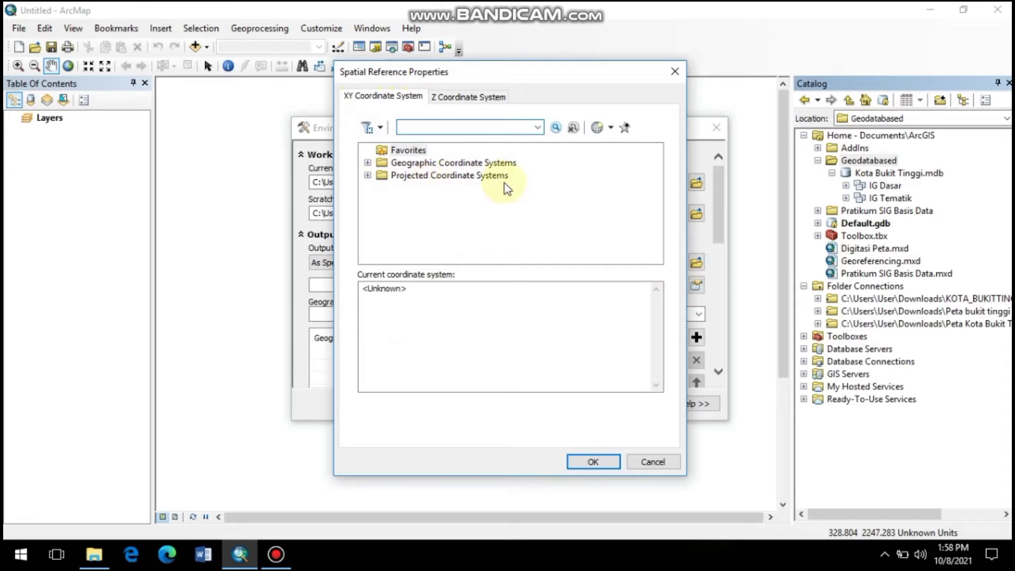
{"action": "left_click", "coordinate": [368, 175]}
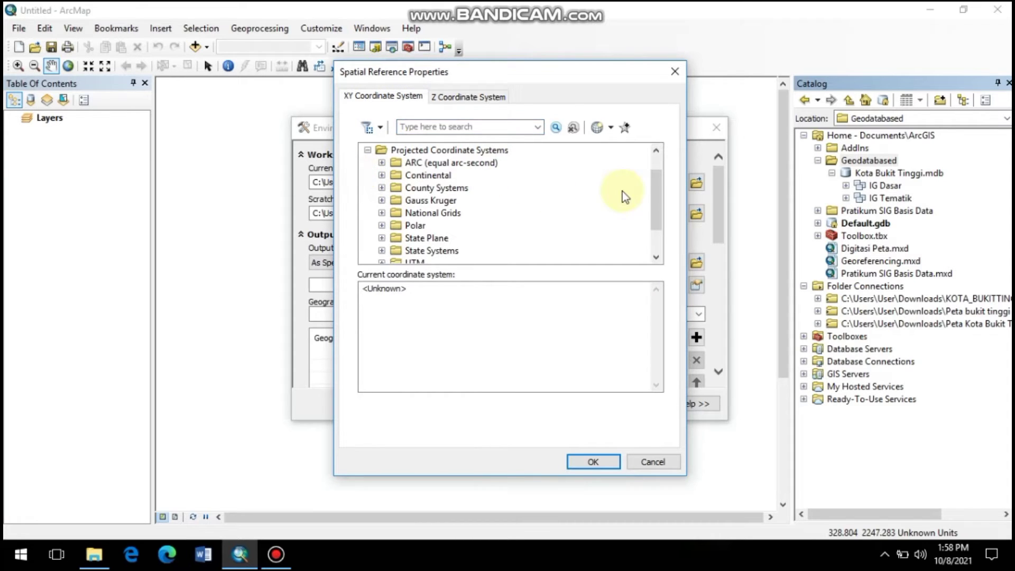
{"action": "left_click_drag", "start_coordinate": [657, 190], "coordinate": [660, 218]}
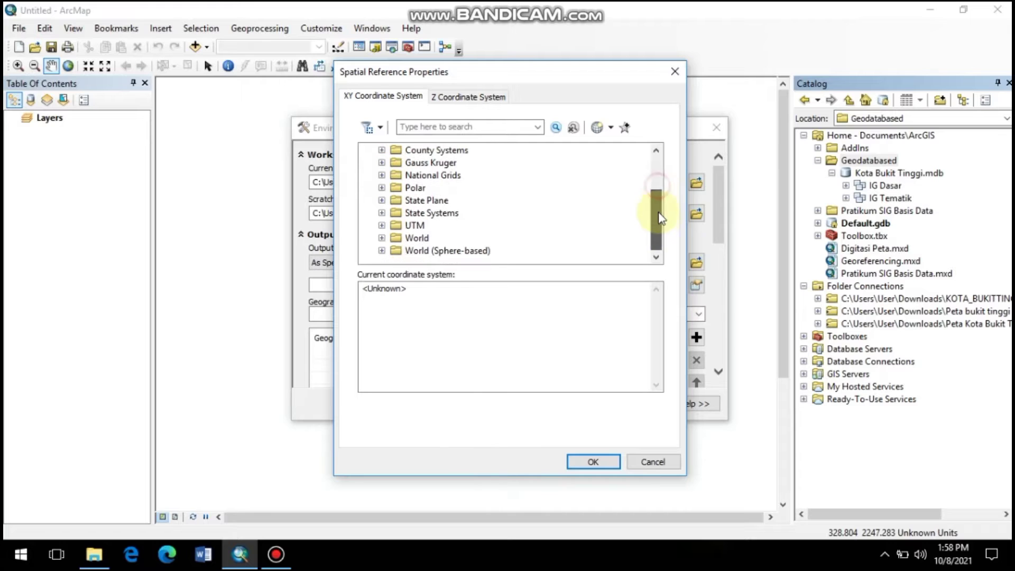
{"action": "left_click", "coordinate": [381, 226]}
{"action": "left_click_drag", "start_coordinate": [652, 214], "coordinate": [651, 245]}
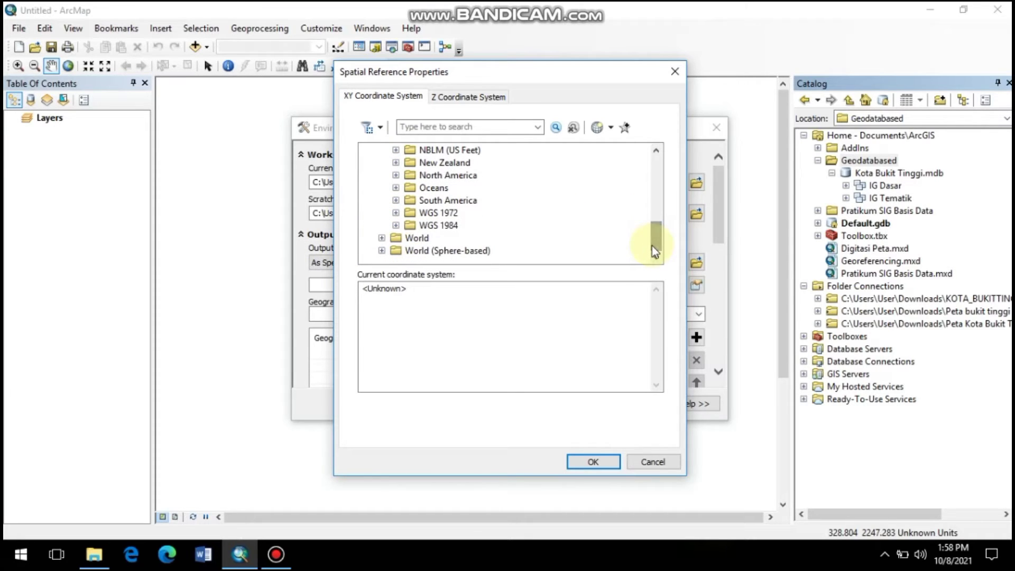
{"action": "left_click", "coordinate": [395, 226]}
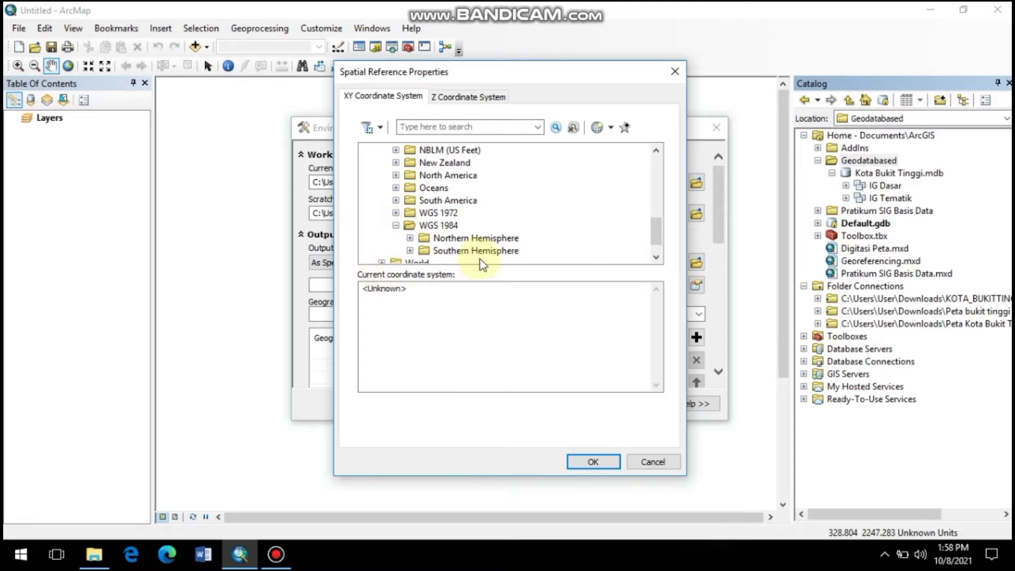
{"action": "left_click", "coordinate": [410, 250]}
{"action": "left_click_drag", "start_coordinate": [658, 195], "coordinate": [659, 236]}
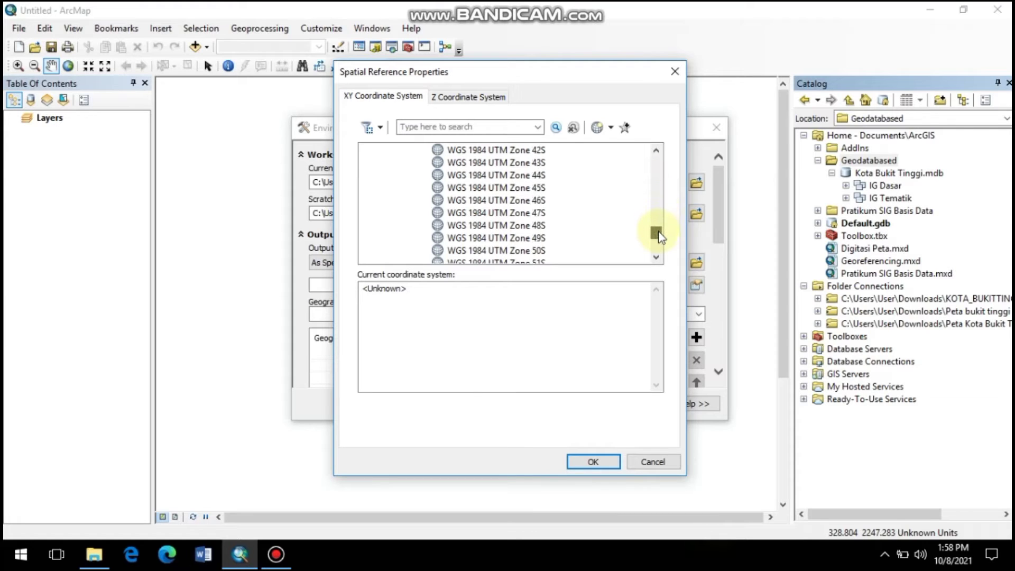
{"action": "left_click", "coordinate": [502, 236]}
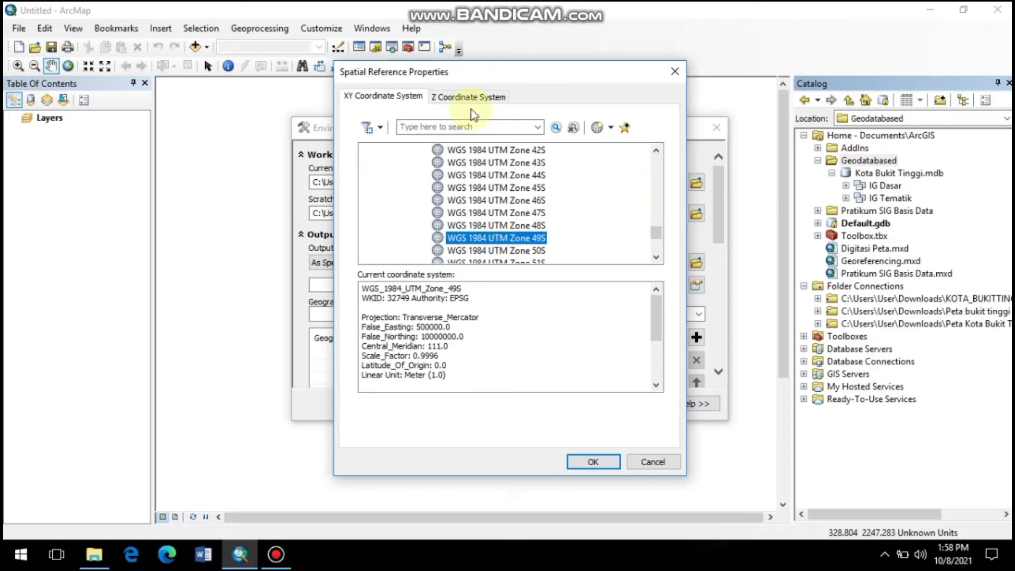
Set the output Z coordinate system to WGS 1984 from the World group and accept the environment settings.
{"action": "left_click", "coordinate": [454, 99]}
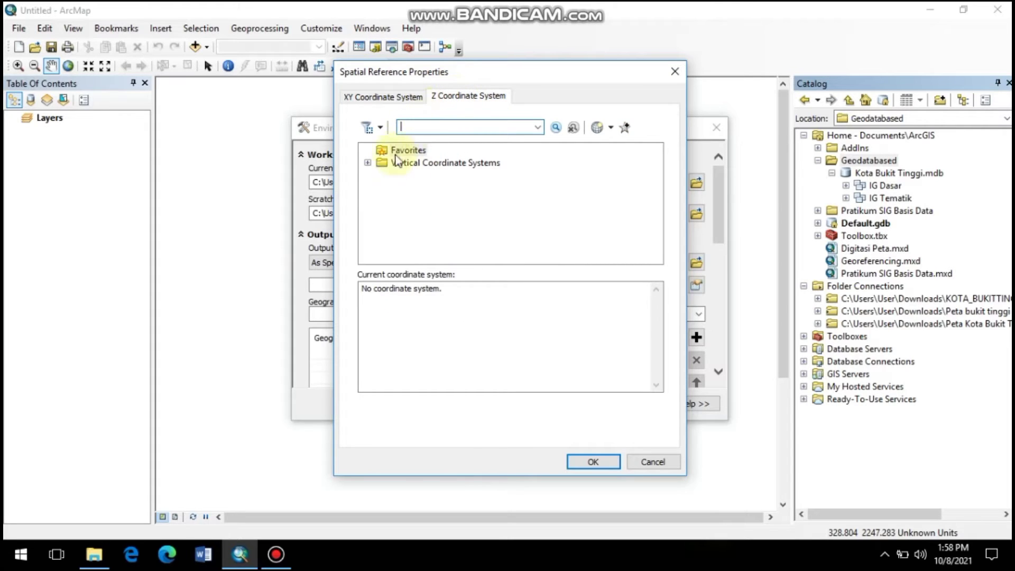
{"action": "left_click", "coordinate": [367, 163]}
{"action": "left_click_drag", "start_coordinate": [657, 190], "coordinate": [657, 259]}
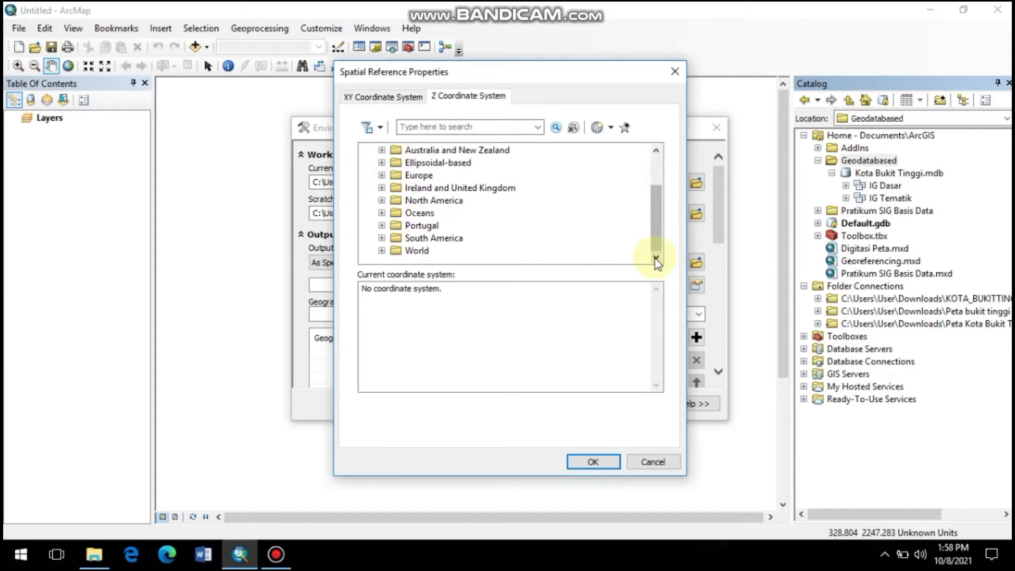
{"action": "left_click", "coordinate": [382, 250]}
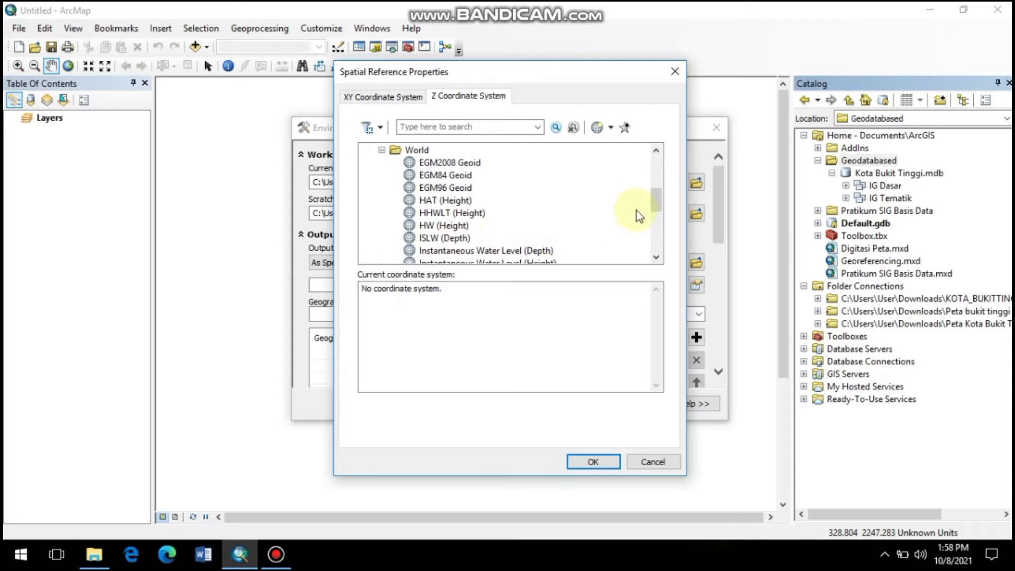
{"action": "left_click_drag", "start_coordinate": [654, 197], "coordinate": [656, 256]}
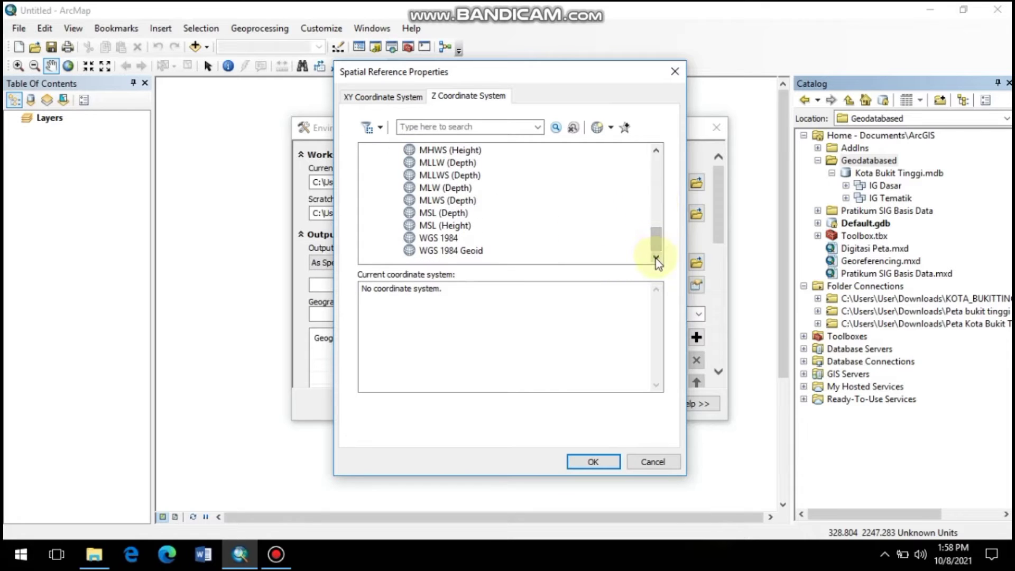
{"action": "left_click", "coordinate": [438, 239]}
{"action": "left_click", "coordinate": [593, 461]}
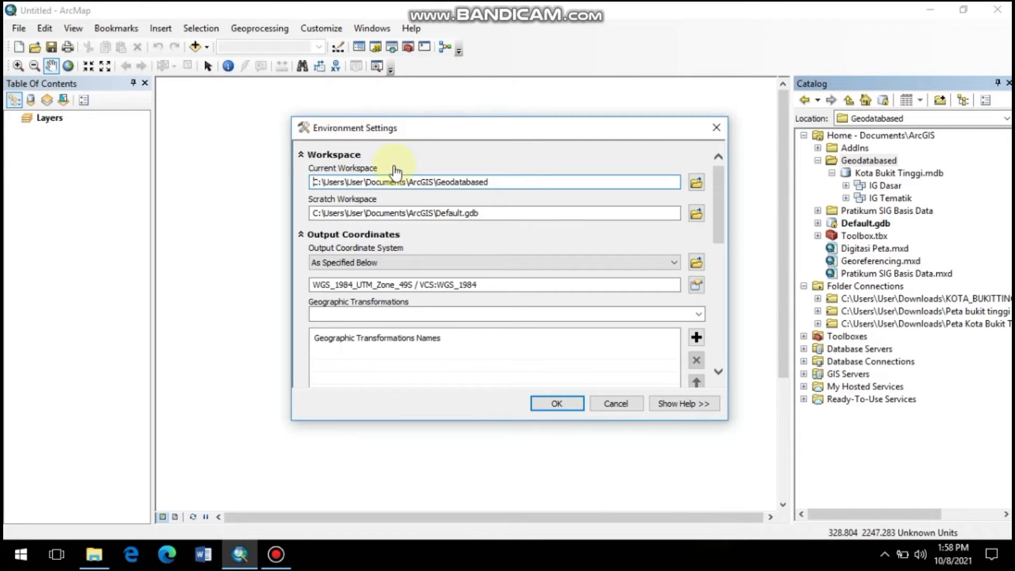
{"action": "left_click", "coordinate": [575, 406]}
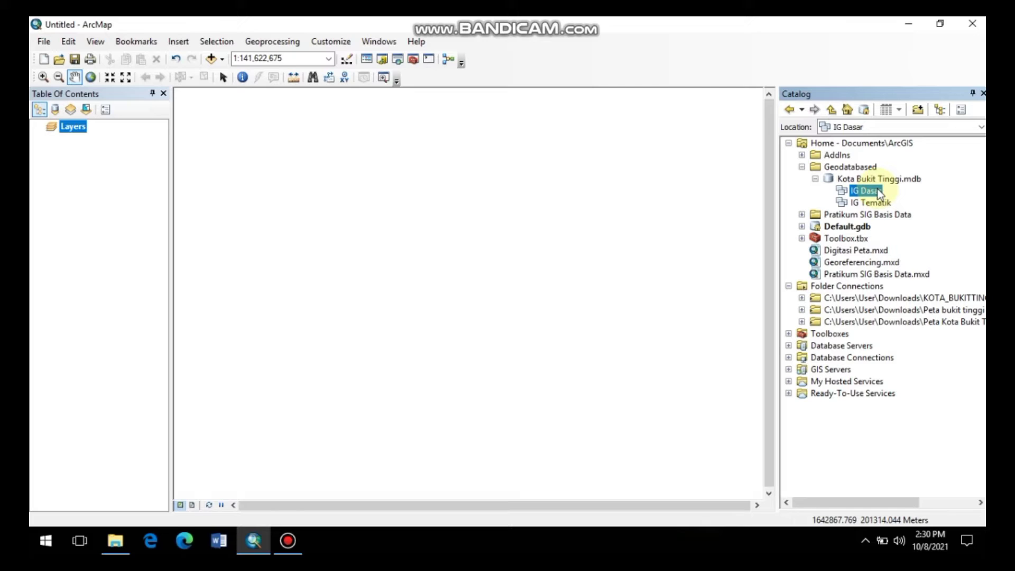
Start a new feature class in the IG Dasar dataset and name it peta_batas_adm.
{"action": "right_click", "coordinate": [879, 193]}
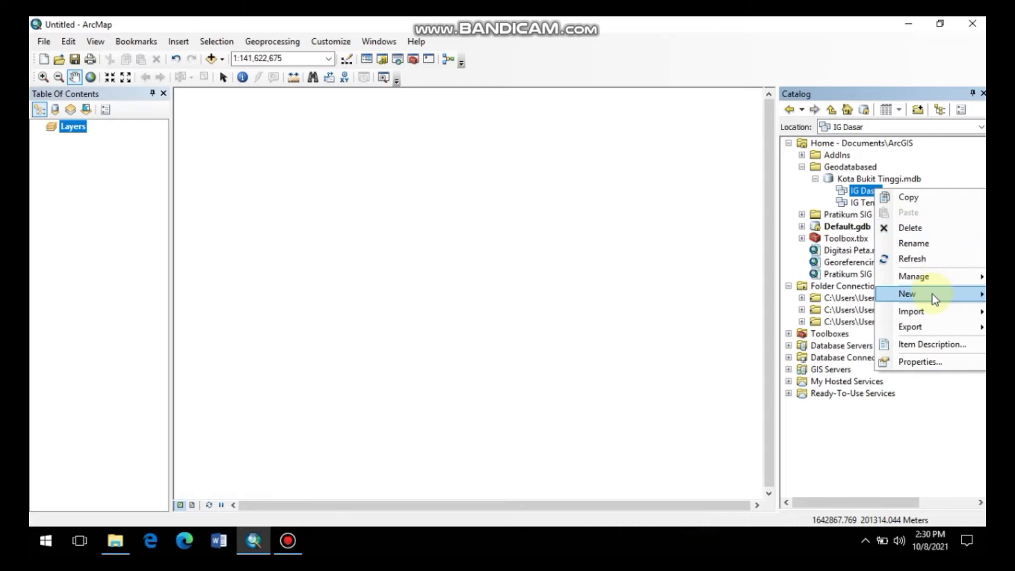
{"action": "mouse_move", "coordinate": [933, 297]}
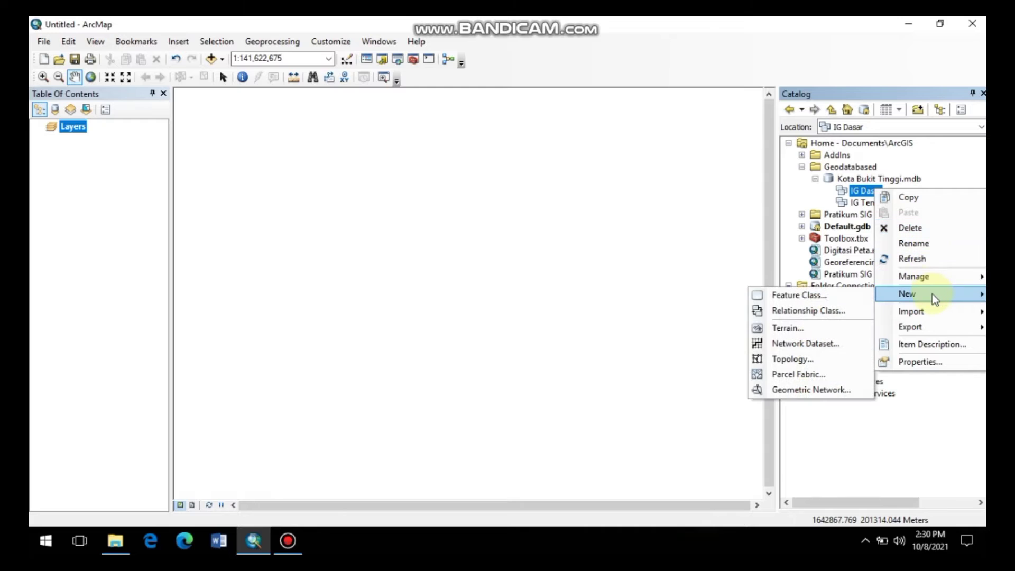
{"action": "left_click", "coordinate": [844, 295]}
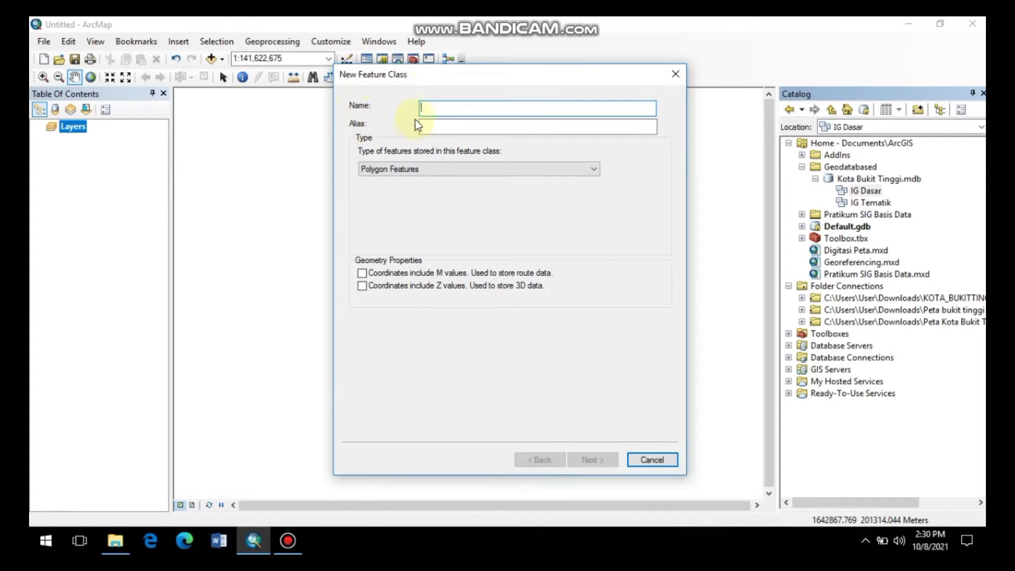
{"action": "left_click", "coordinate": [427, 110]}
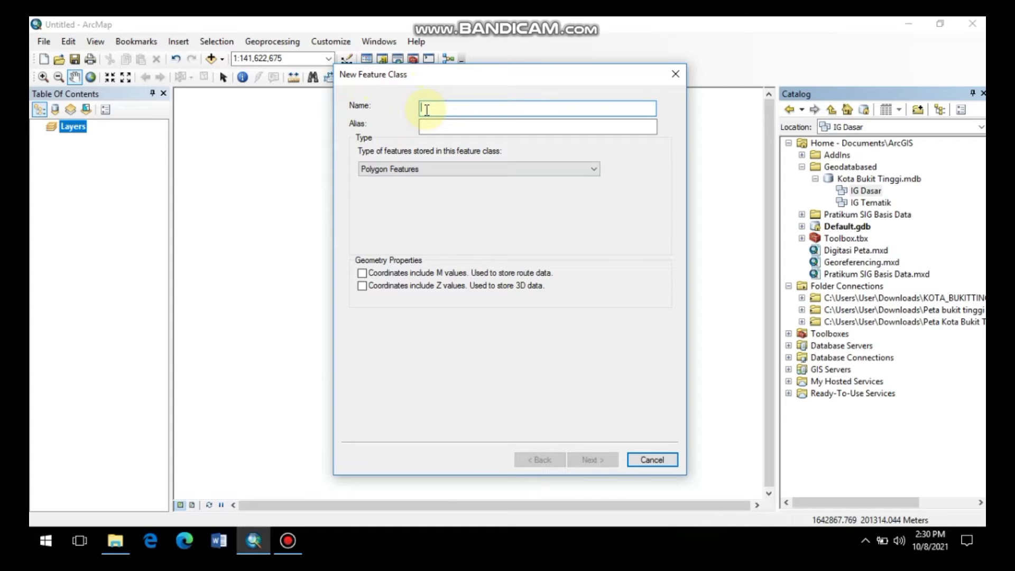
{"action": "type", "text": "P"}
{"action": "key", "text": "BackSpace"}
{"action": "type", "text": "peta_"}
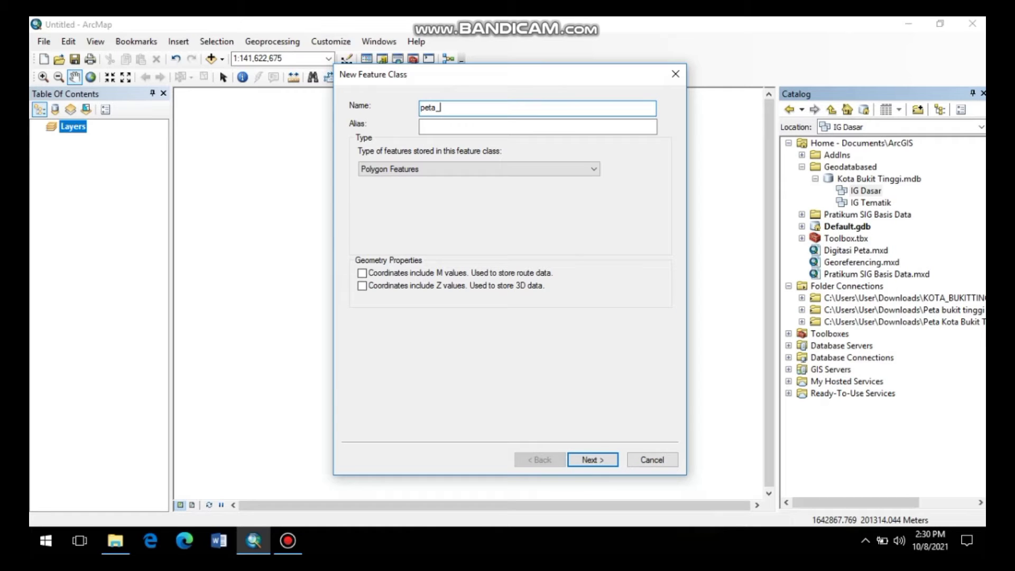
{"action": "type", "text": "batas_adm"}
Give the feature class the alias Peta Administrasi, keep Polygon Features as its type, and proceed to the field definitions.
{"action": "left_click", "coordinate": [435, 132]}
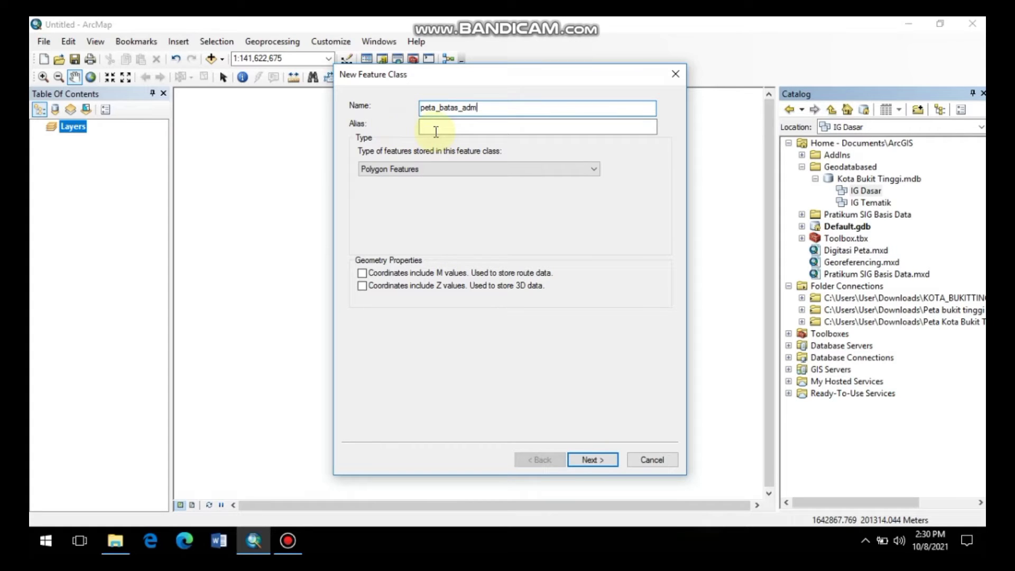
{"action": "left_click", "coordinate": [435, 127]}
{"action": "type", "text": "Peta Administrasi"}
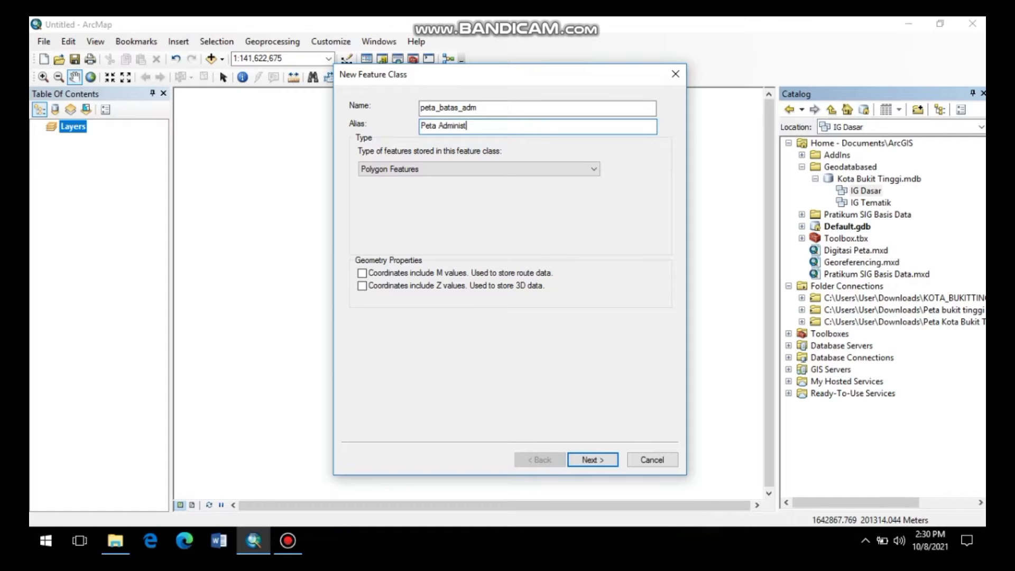
{"action": "left_click", "coordinate": [463, 174]}
{"action": "left_click", "coordinate": [465, 184]}
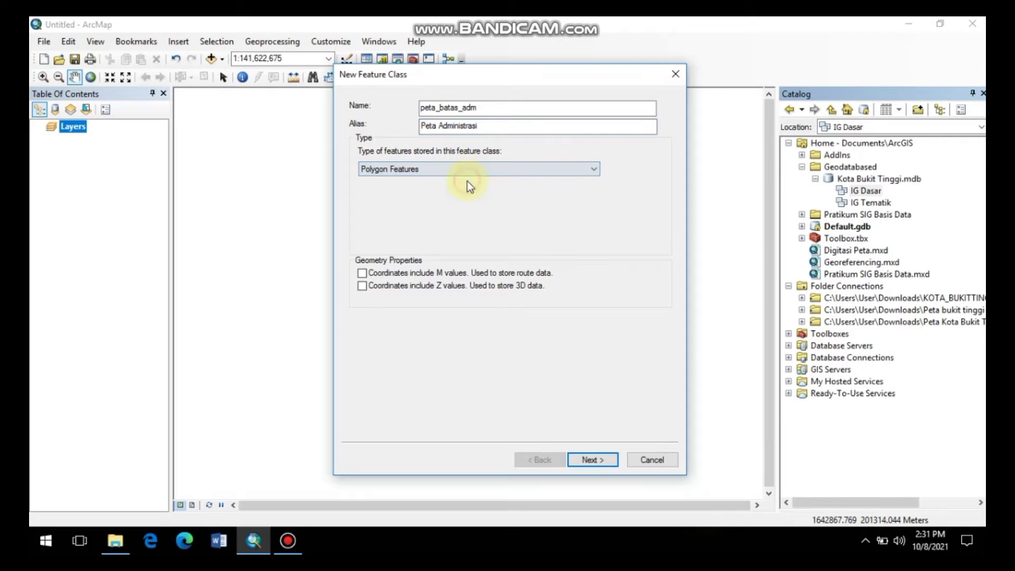
{"action": "left_click", "coordinate": [592, 459]}
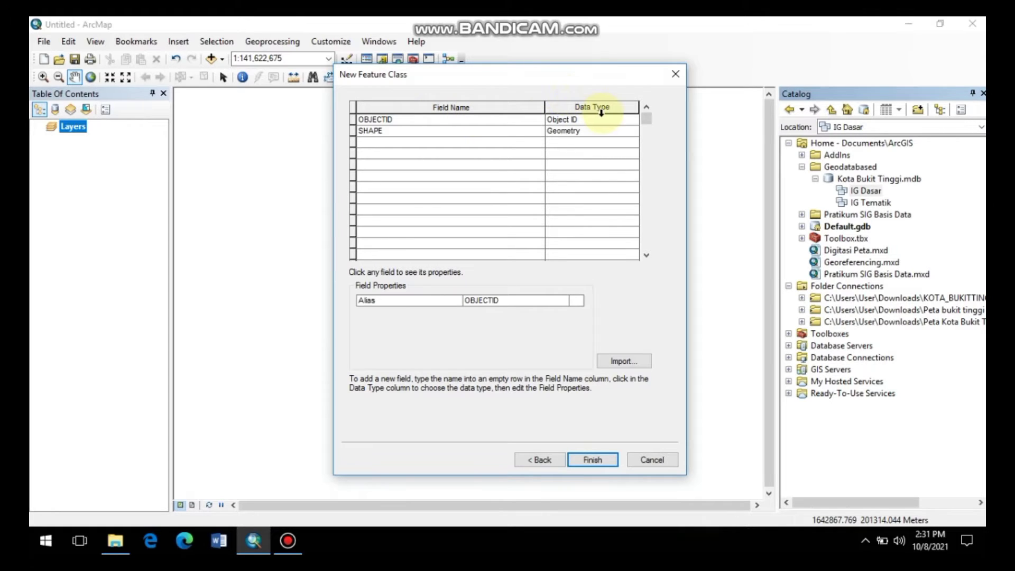
Add a Text field named Kabupaten and finish creating the peta_batas_adm feature class.
{"action": "left_click", "coordinate": [480, 143]}
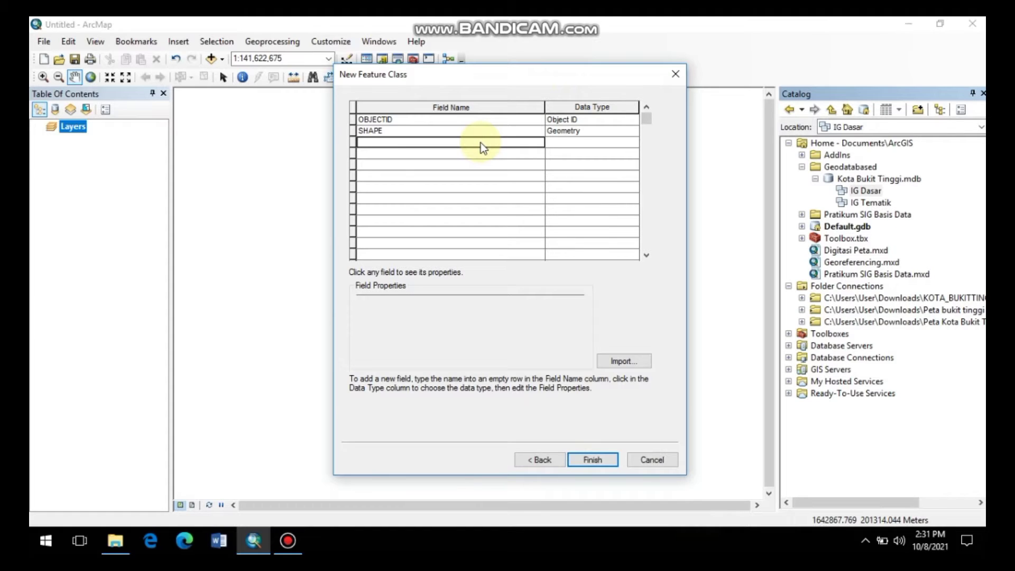
{"action": "type", "text": "K"}
{"action": "type", "text": "paten"}
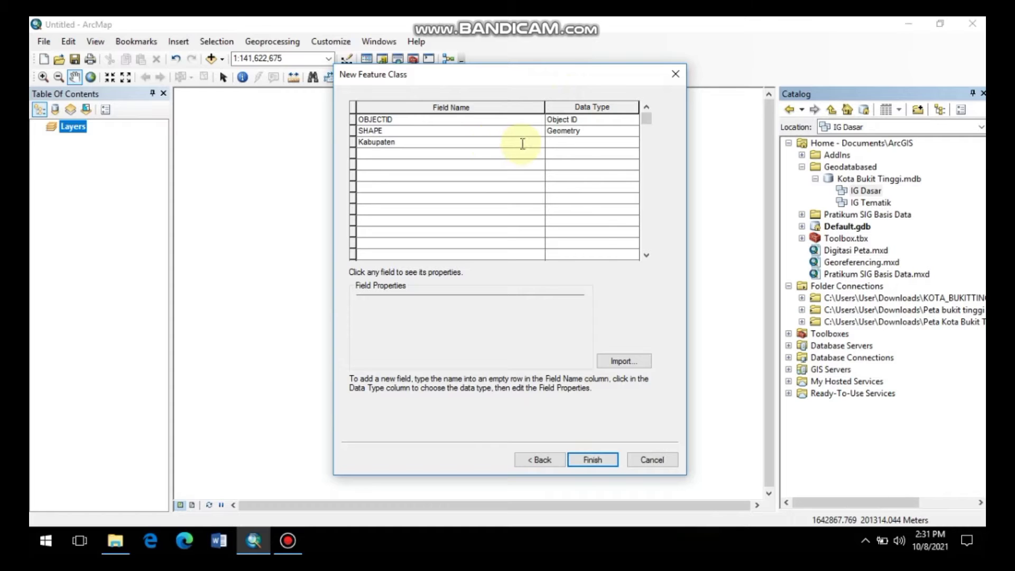
{"action": "left_click", "coordinate": [583, 145]}
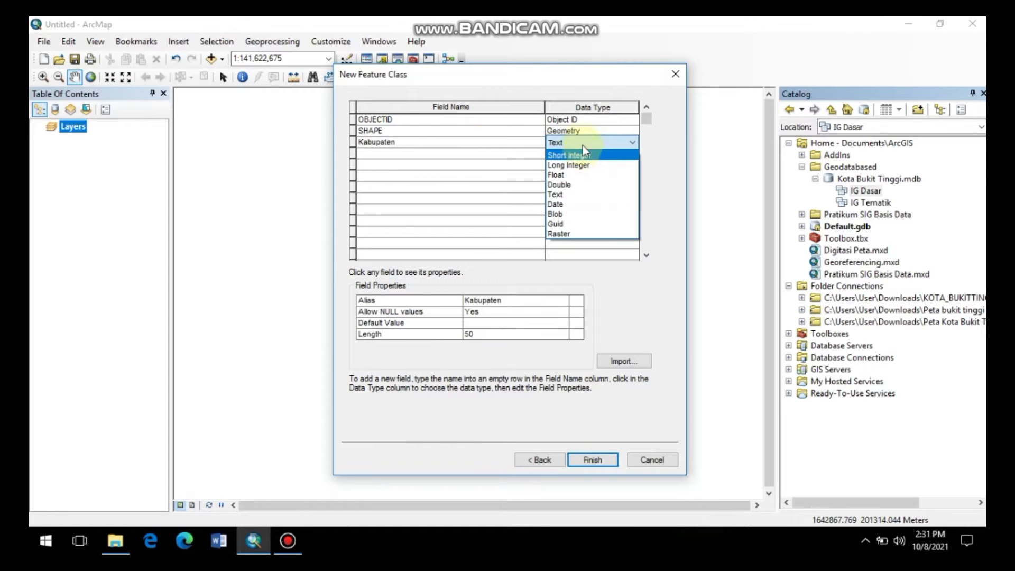
{"action": "left_click", "coordinate": [584, 144]}
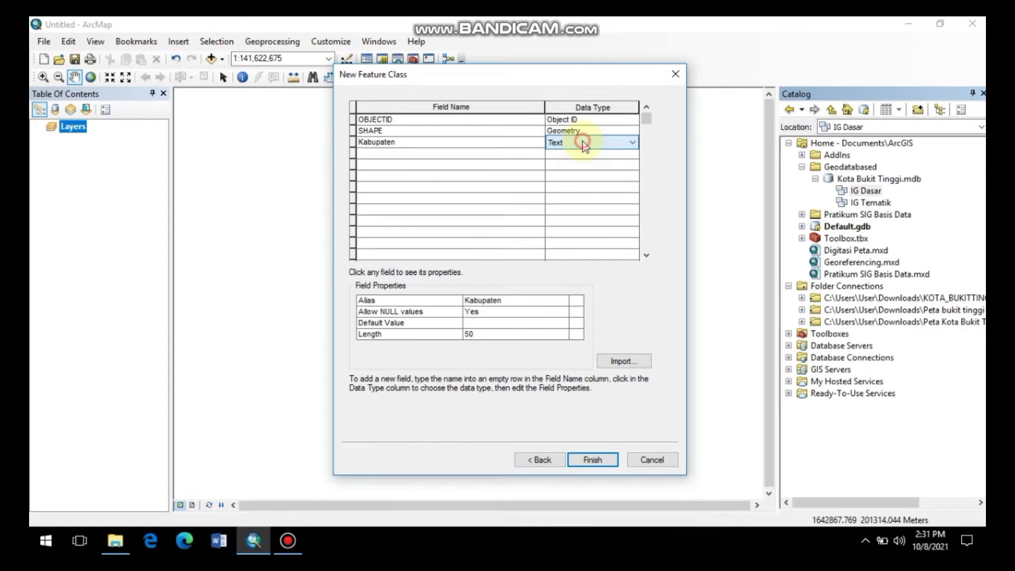
{"action": "left_click", "coordinate": [592, 459]}
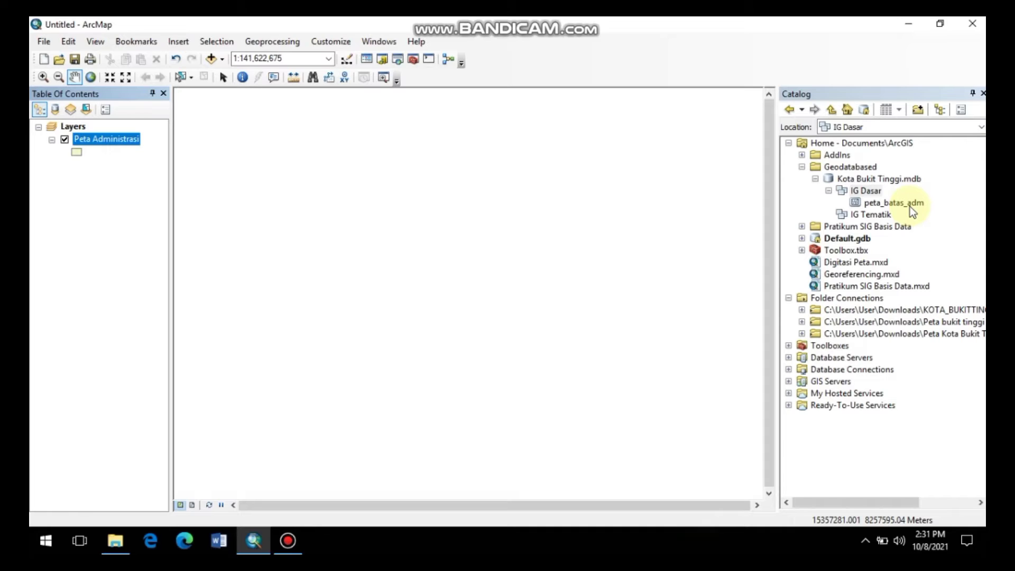
Start a new feature class in the IG Tematik dataset and name it Peta_Hujan.
{"action": "left_click", "coordinate": [877, 214]}
{"action": "right_click", "coordinate": [877, 214]}
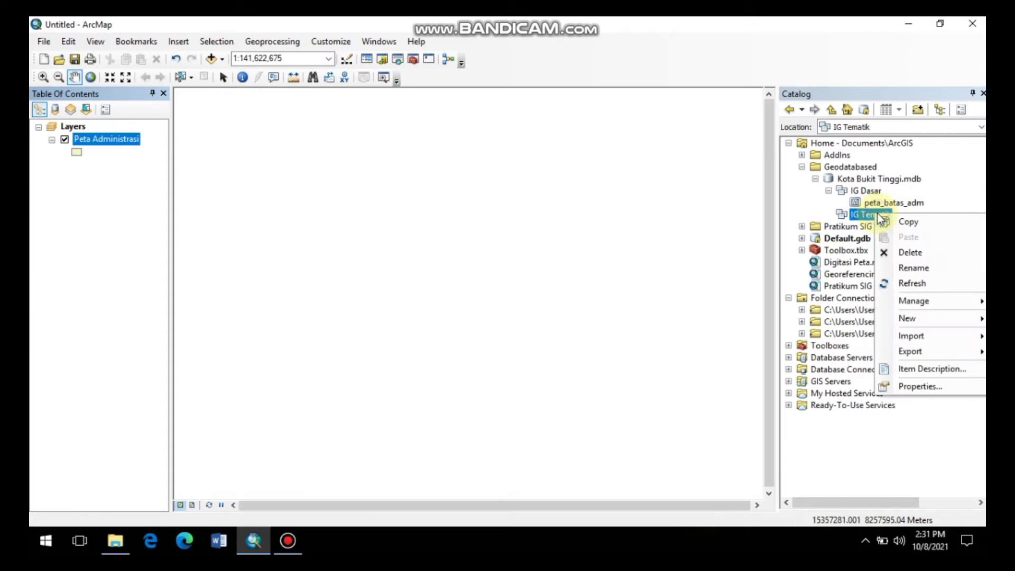
{"action": "mouse_move", "coordinate": [932, 321]}
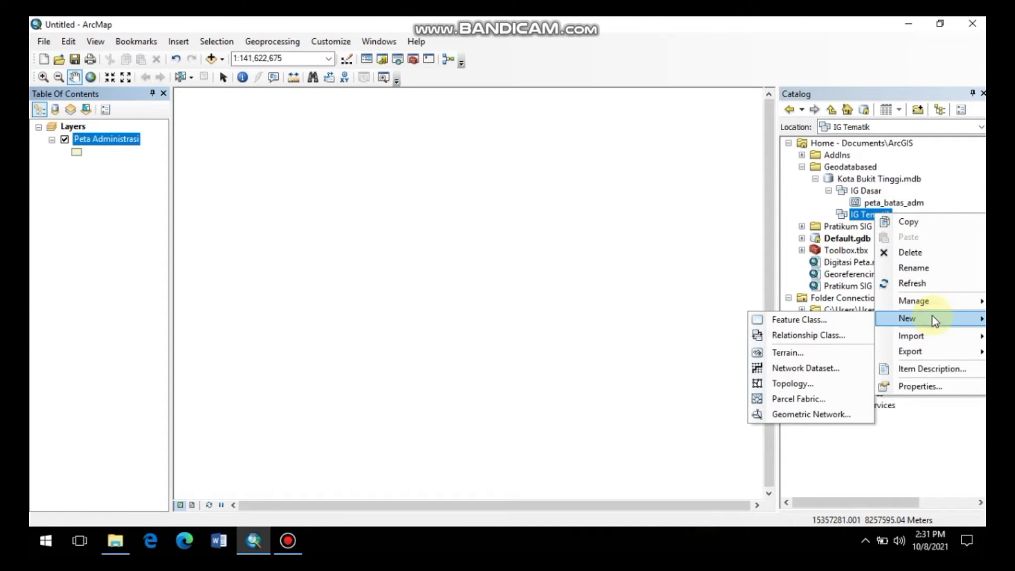
{"action": "left_click", "coordinate": [845, 322]}
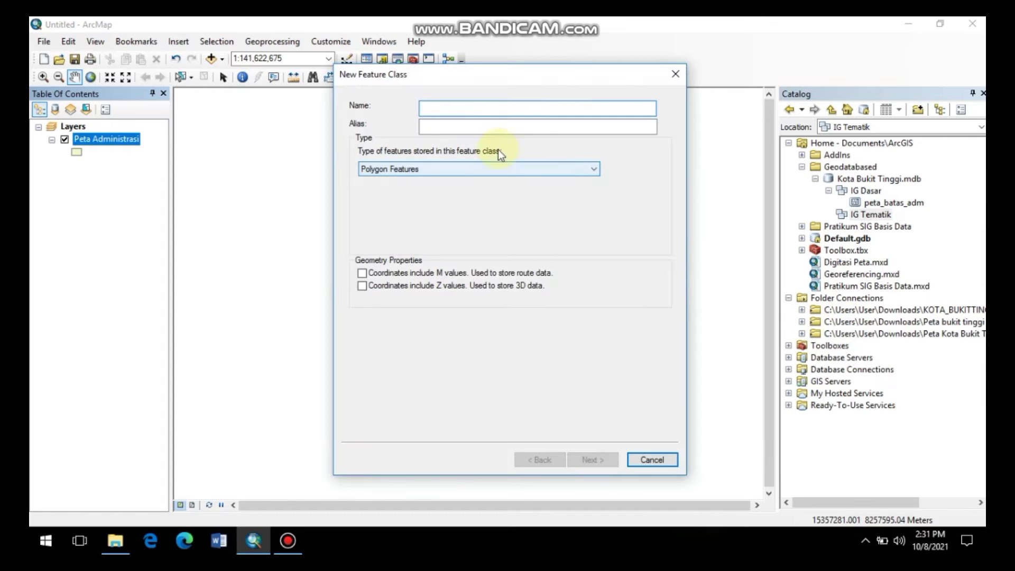
{"action": "left_click", "coordinate": [429, 109]}
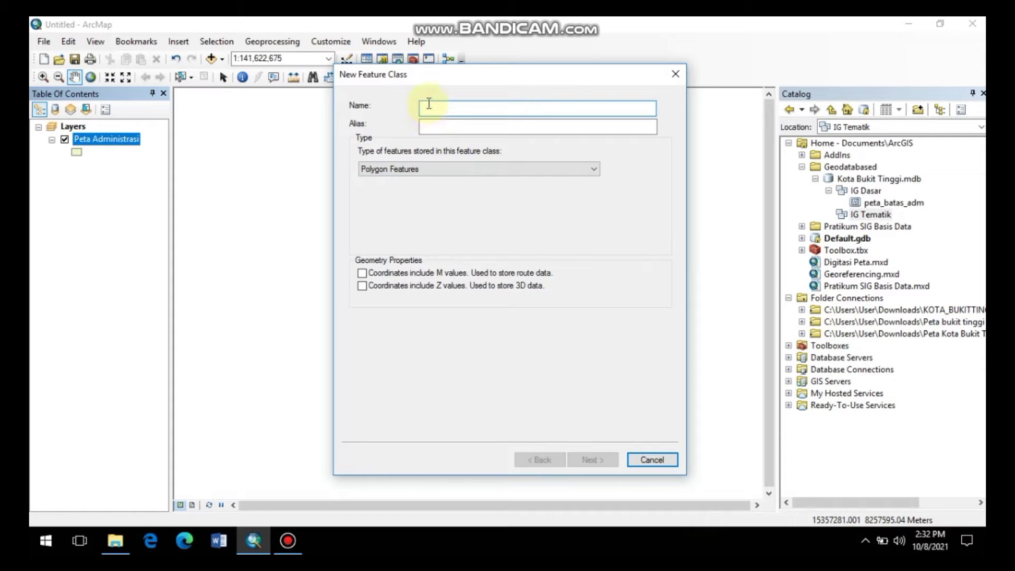
{"action": "type", "text": "Peta_Hujan"}
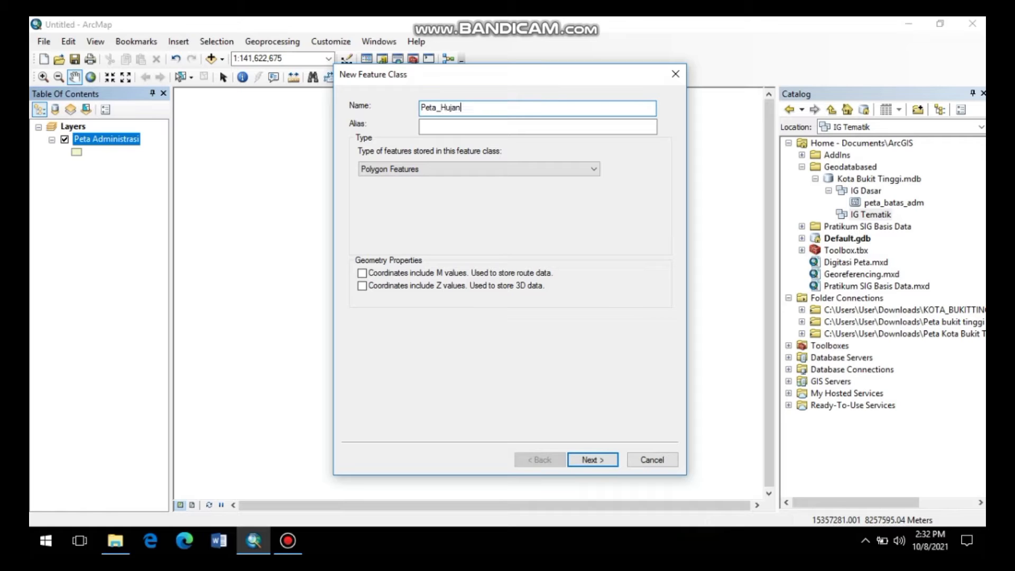
Give Peta_Hujan the alias Peta Intensitas Hujan, choose Polygon Features as its type, and proceed to the field definitions.
{"action": "left_click", "coordinate": [446, 127]}
{"action": "right_click", "coordinate": [447, 131]}
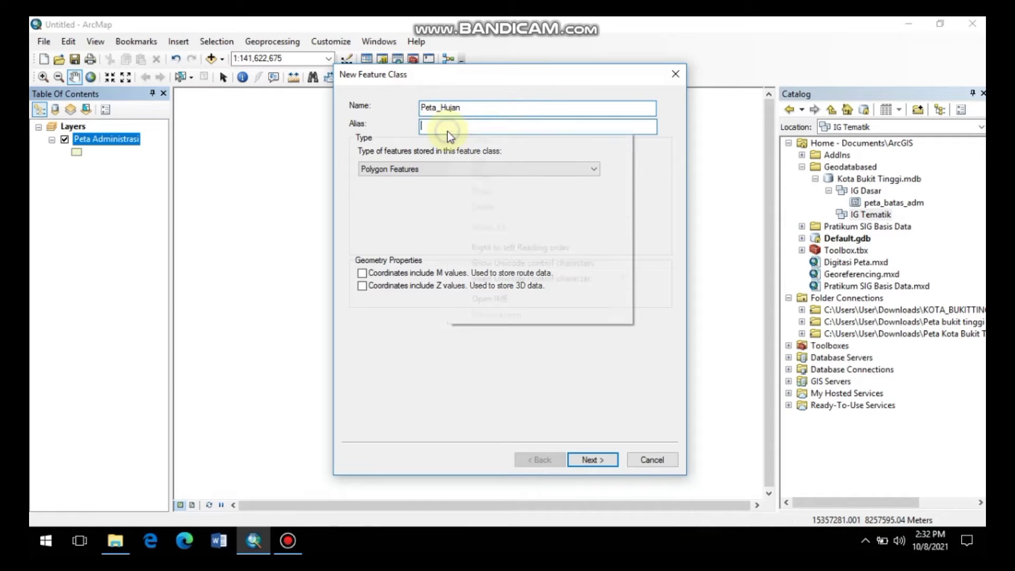
{"action": "left_click", "coordinate": [442, 129]}
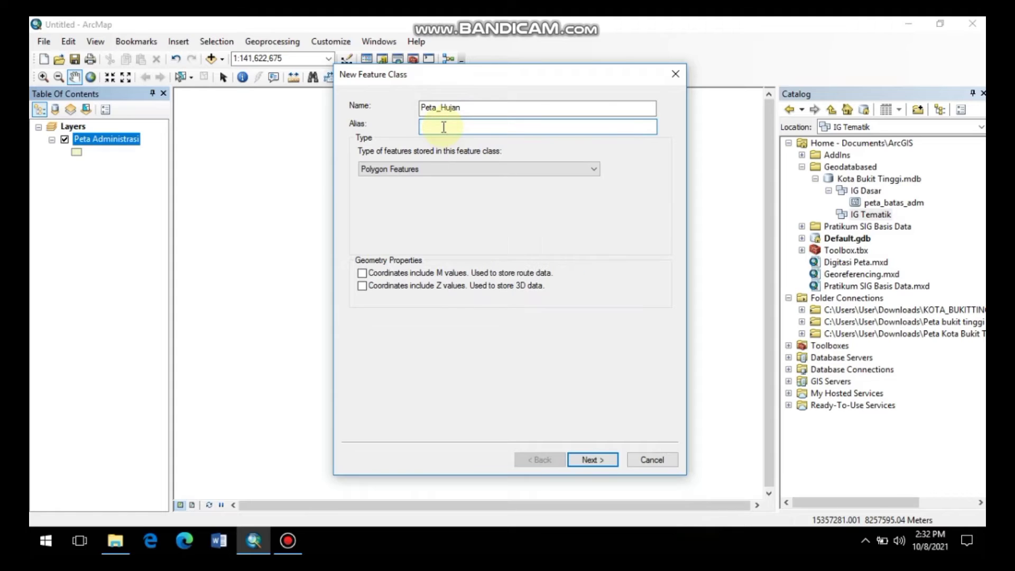
{"action": "type", "text": "Peta Intensitas Hujan"}
{"action": "left_click", "coordinate": [462, 169]}
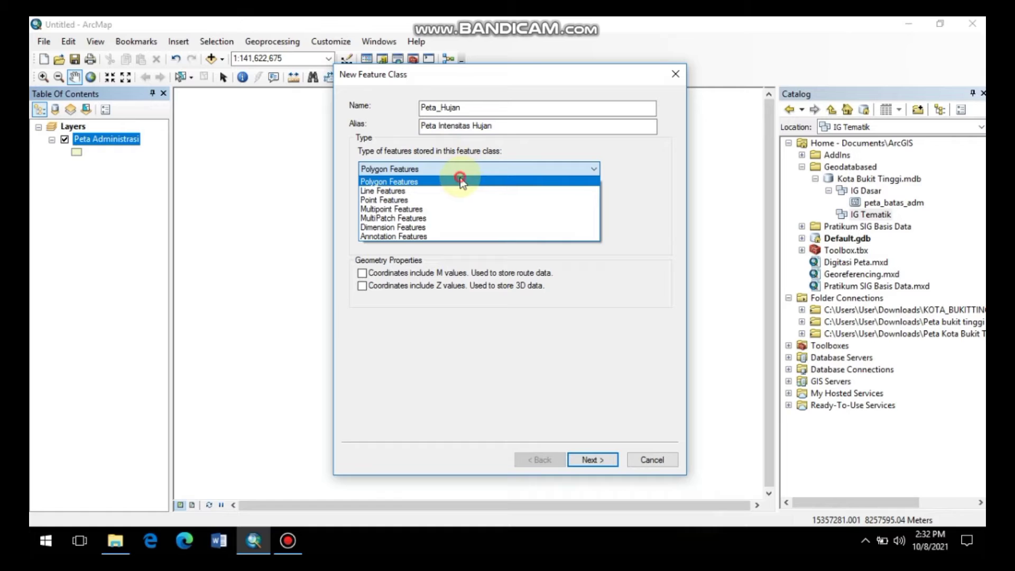
{"action": "left_click", "coordinate": [460, 177]}
{"action": "left_click", "coordinate": [590, 457]}
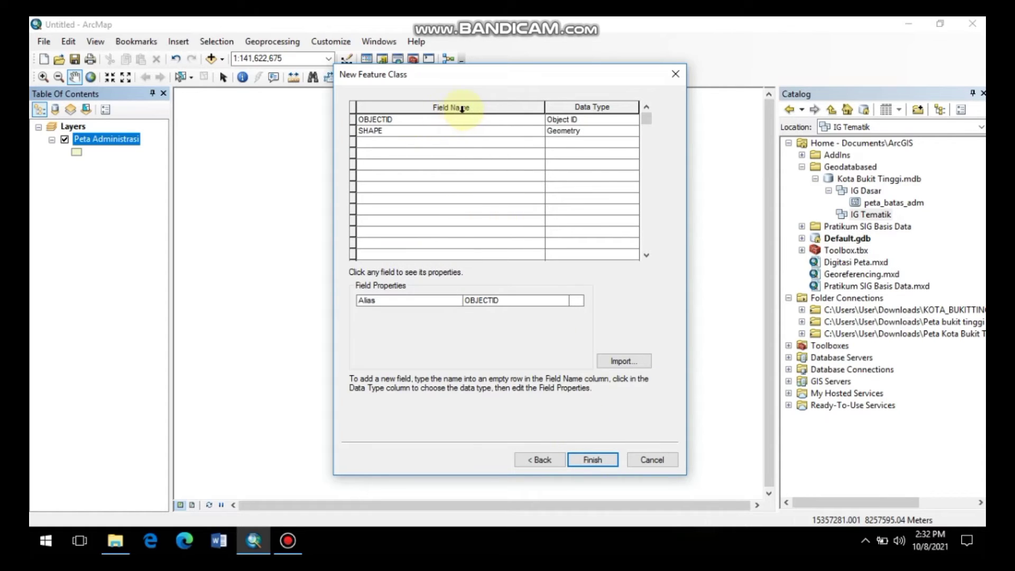
Add a field named Kelas_Hujan with the Text data type to the Peta_Hujan feature class.
{"action": "left_click", "coordinate": [458, 143]}
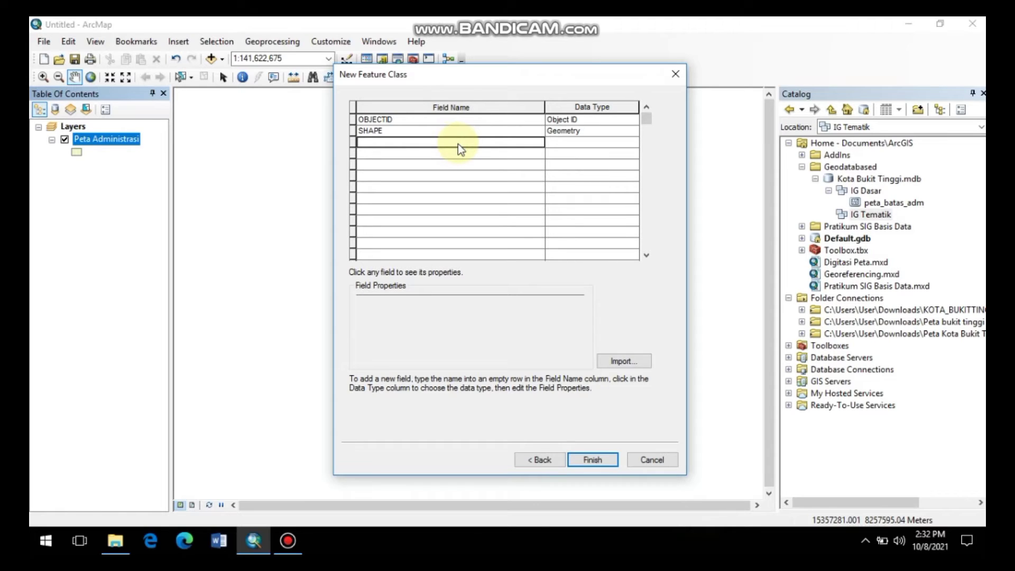
{"action": "type", "text": "Krlas"}
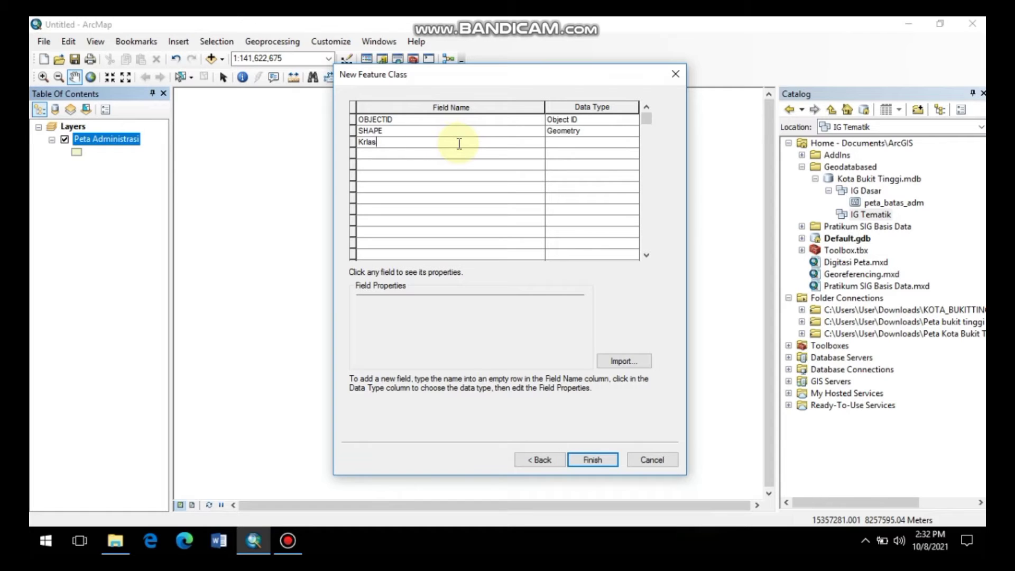
{"action": "type", "text": "_Hujan"}
{"action": "left_click", "coordinate": [559, 144]}
{"action": "left_click", "coordinate": [561, 145]}
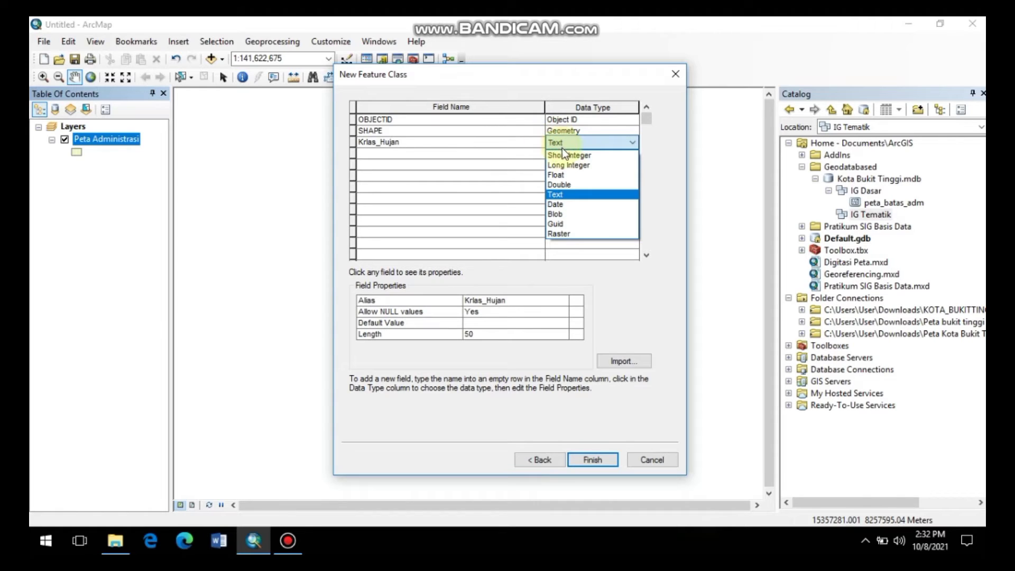
{"action": "left_click", "coordinate": [556, 194]}
{"action": "left_click", "coordinate": [482, 153]}
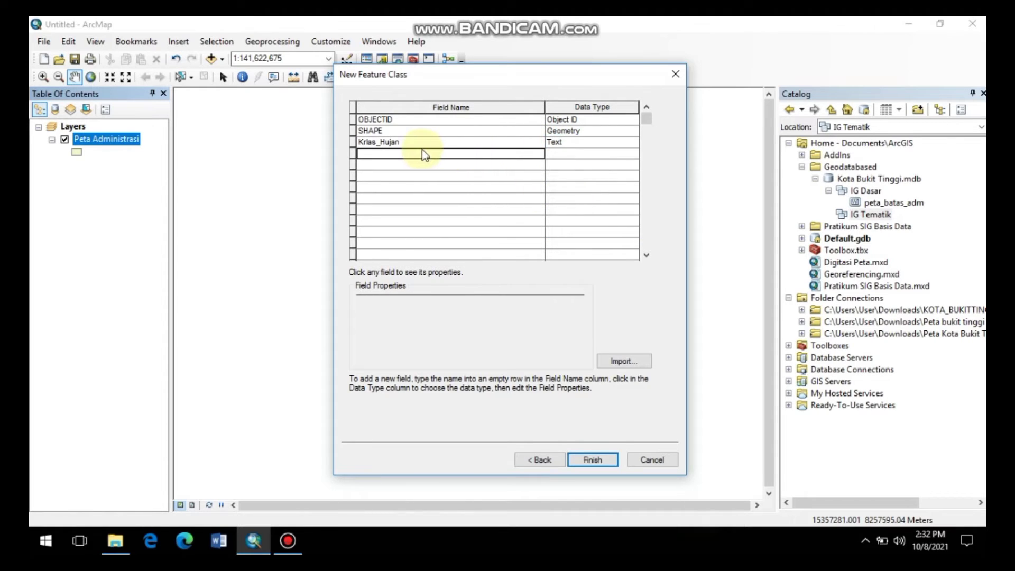
{"action": "left_click", "coordinate": [364, 143]}
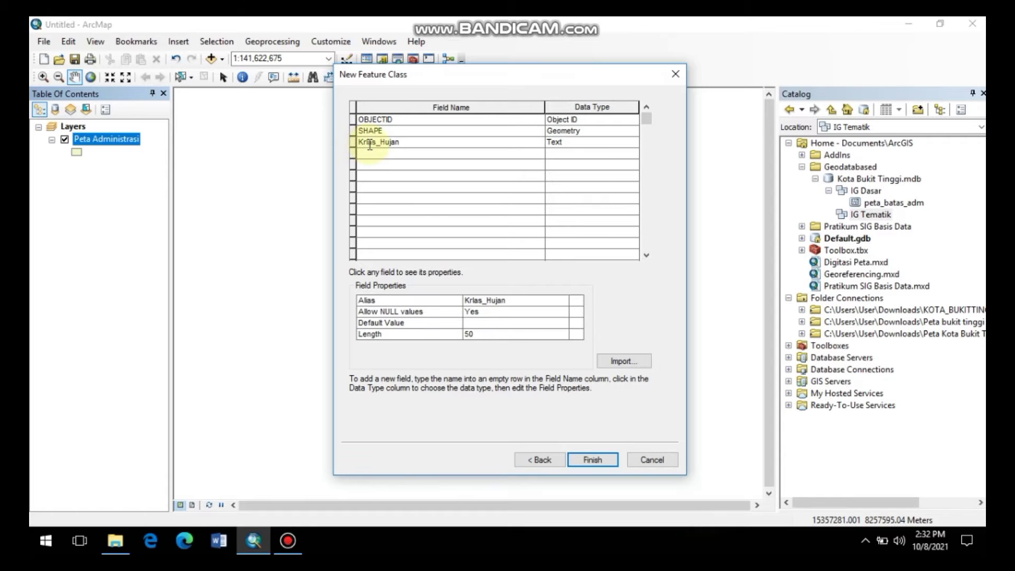
{"action": "key", "text": "BackSpace"}
{"action": "type", "text": "e"}
Add a Text field named Intensitas_Hujan below Kelas_Hujan.
{"action": "left_click", "coordinate": [378, 152]}
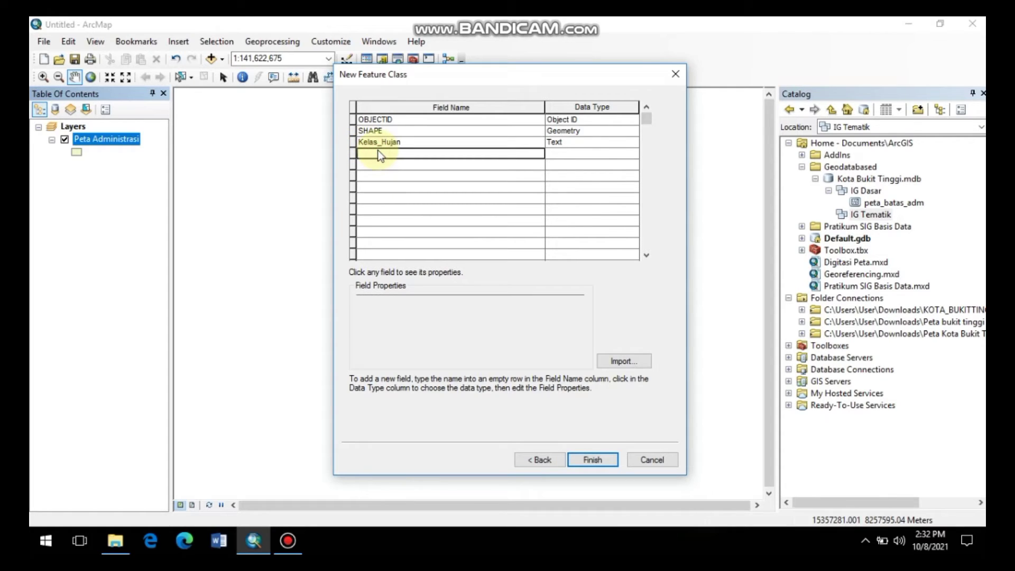
{"action": "left_click", "coordinate": [377, 153]}
{"action": "type", "text": "Int"}
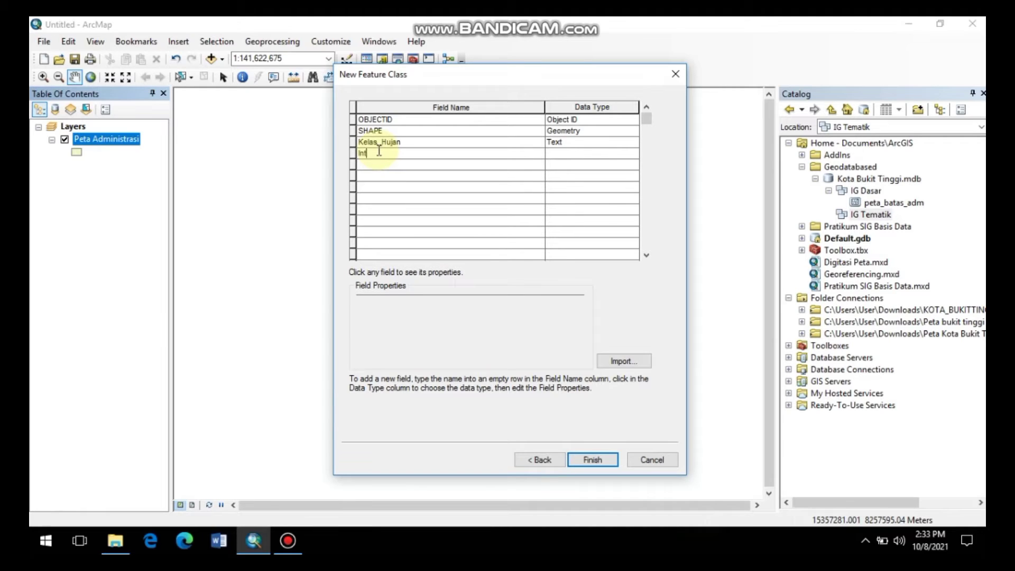
{"action": "type", "text": "ensitas_Hujan"}
{"action": "left_click", "coordinate": [550, 155]}
{"action": "left_click", "coordinate": [554, 157]}
Add a Text field named Klasifikasi_Hujan below Intensitas_Hujan.
{"action": "left_click", "coordinate": [514, 166]}
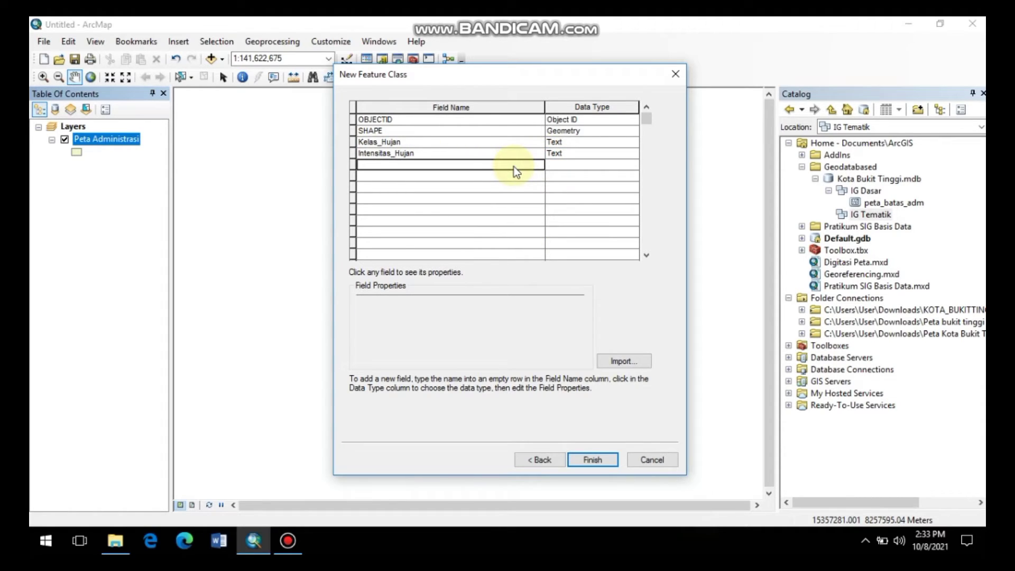
{"action": "type", "text": "Kl"}
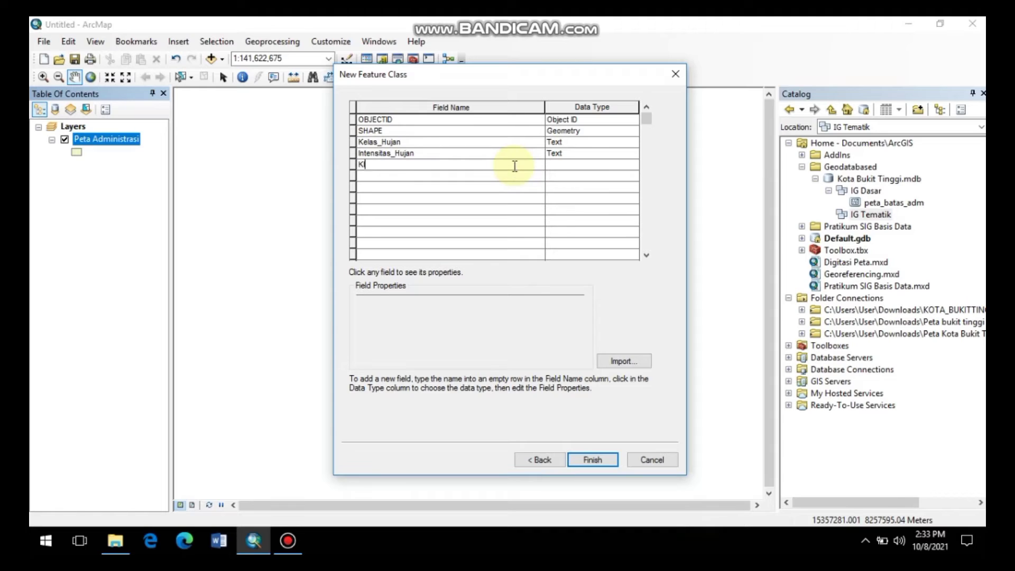
{"action": "type", "text": "asifikasi_Hujan"}
{"action": "left_click", "coordinate": [577, 165]}
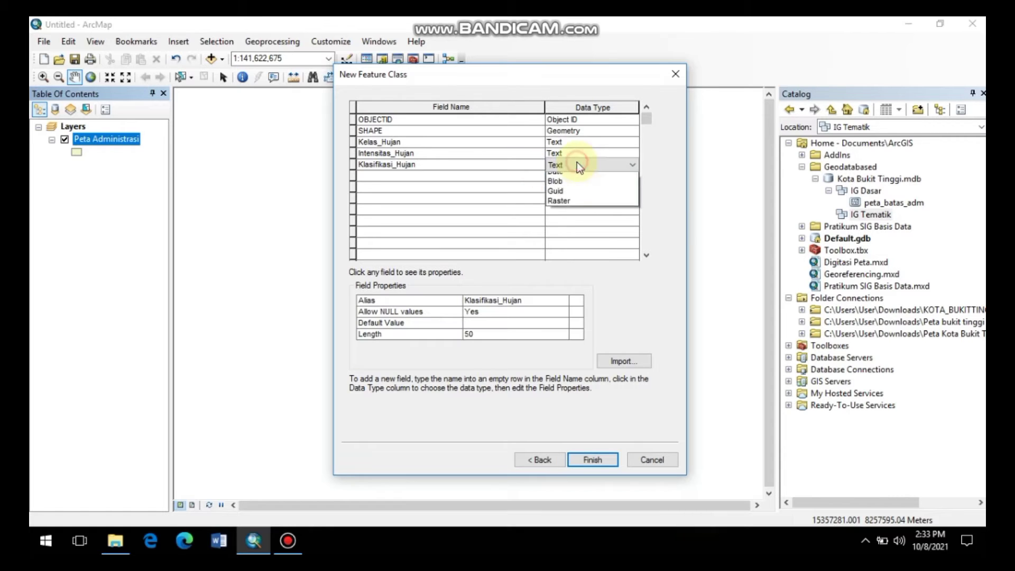
{"action": "left_click", "coordinate": [583, 164]}
Add a Short Integer field named Skor_Hujan below Klasifikasi_Hujan and finish creating the Peta_Hujan feature class.
{"action": "left_click", "coordinate": [521, 177]}
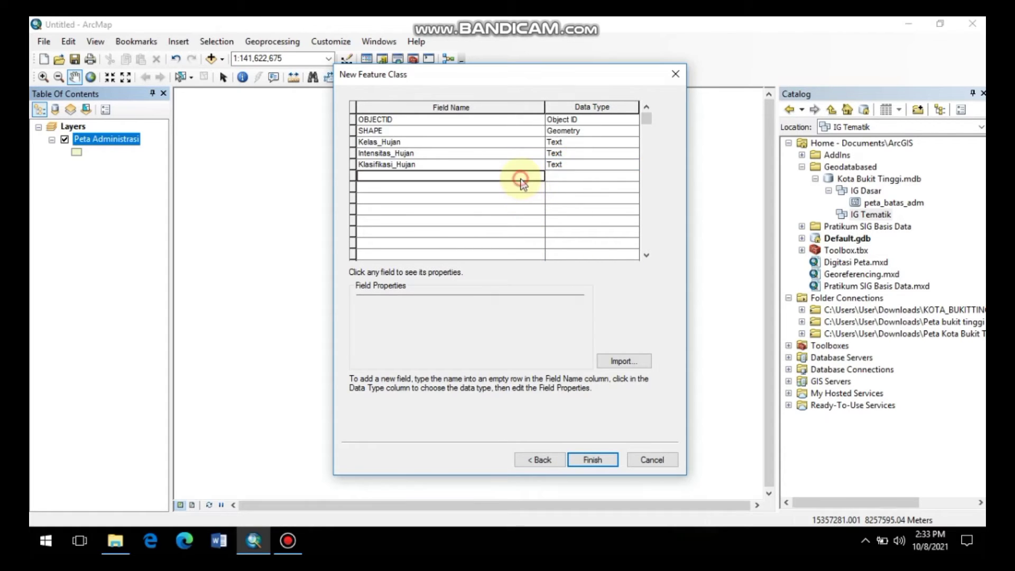
{"action": "type", "text": "S"}
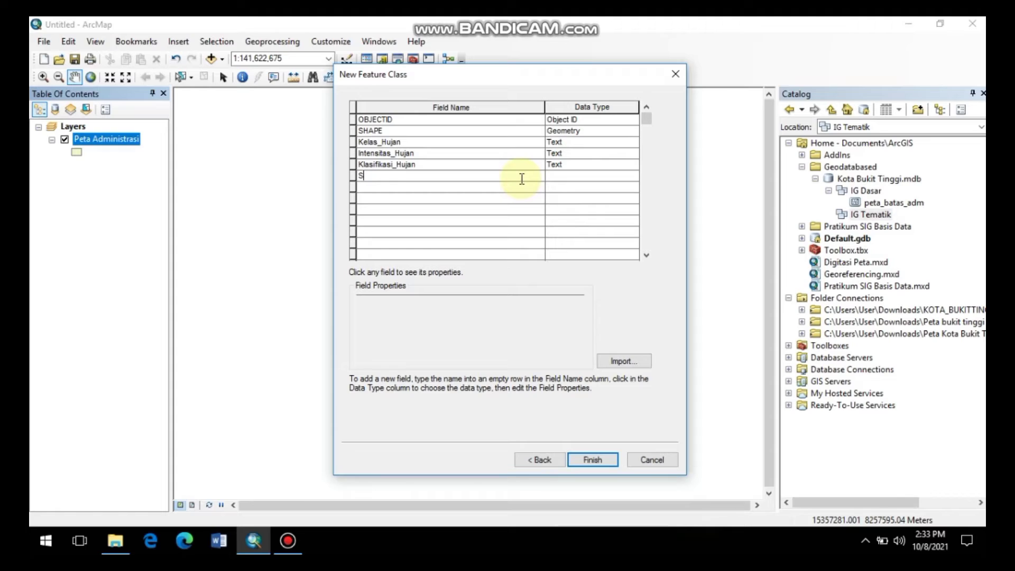
{"action": "type", "text": "j"}
{"action": "type", "text": "kor_H"}
{"action": "type", "text": "uaj"}
{"action": "key", "text": "BackSpace"}
{"action": "key", "text": "BackSpace"}
{"action": "type", "text": "jan"}
{"action": "left_click", "coordinate": [586, 176]}
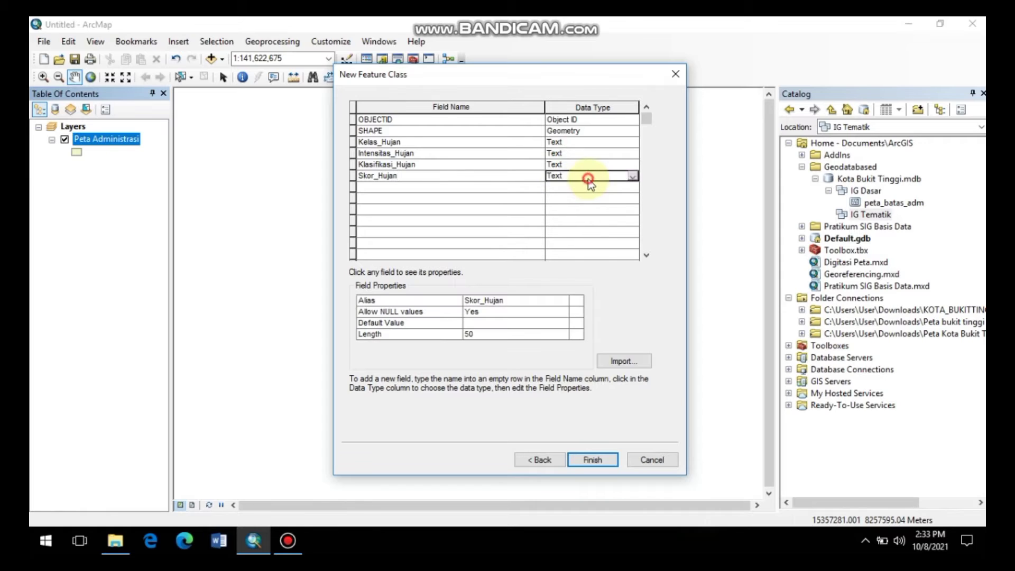
{"action": "left_click", "coordinate": [586, 177]}
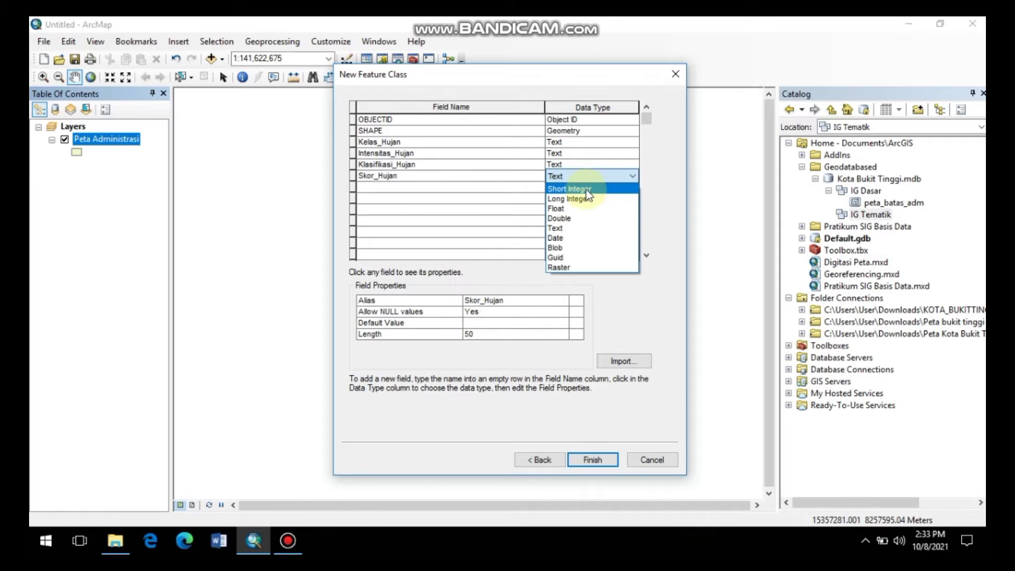
{"action": "left_click", "coordinate": [586, 189]}
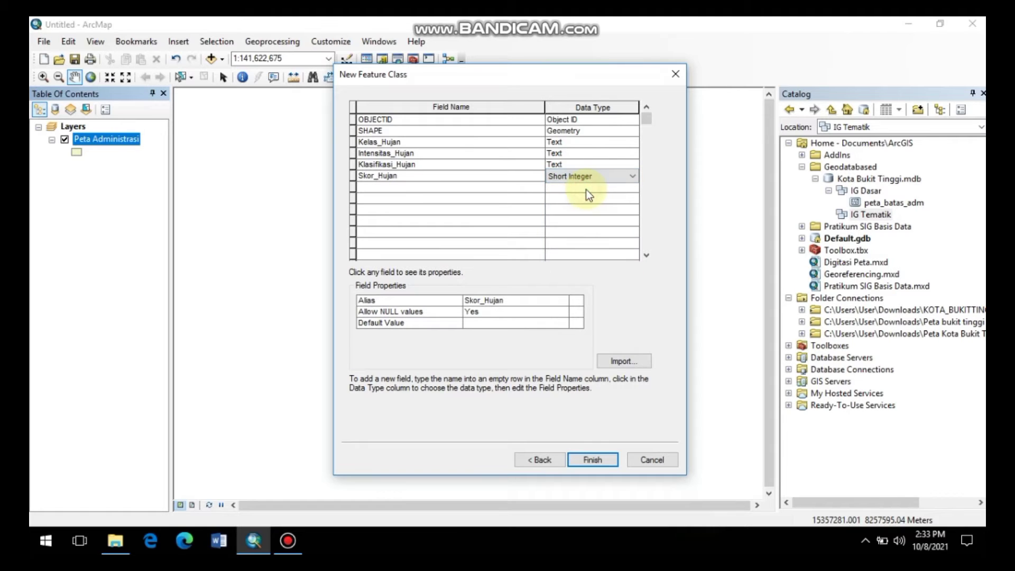
{"action": "left_click", "coordinate": [606, 459]}
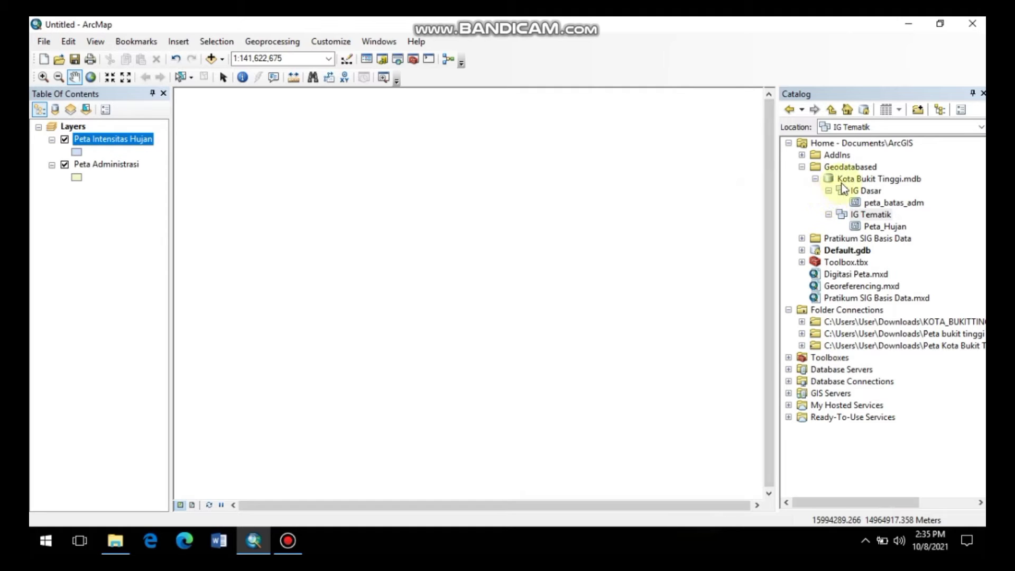
In the database properties of Kota Bukit Tinggi.mdb, create a domain named Kemiringan Lereng with the Text field type.
{"action": "left_click", "coordinate": [871, 178]}
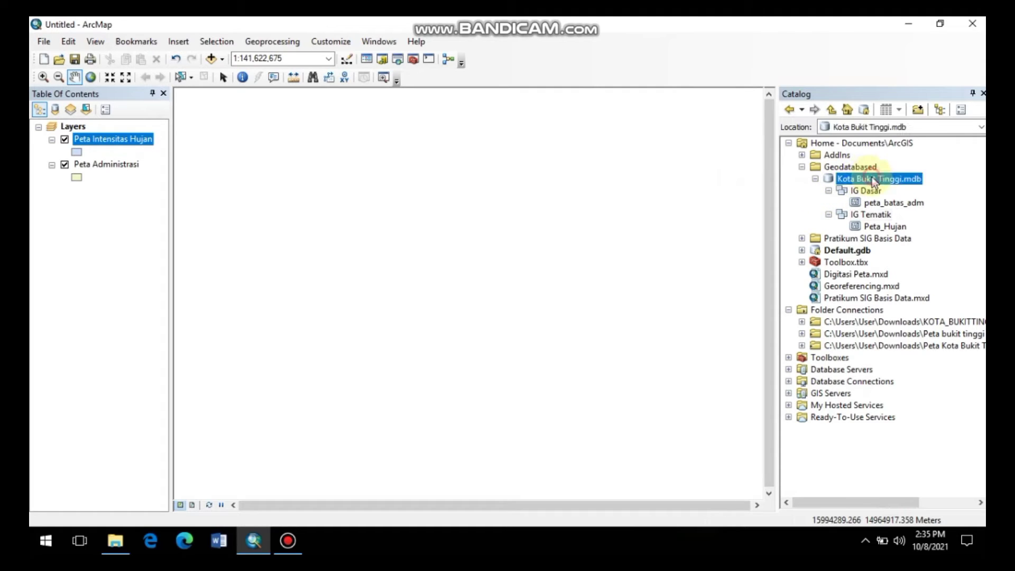
{"action": "right_click", "coordinate": [870, 182]}
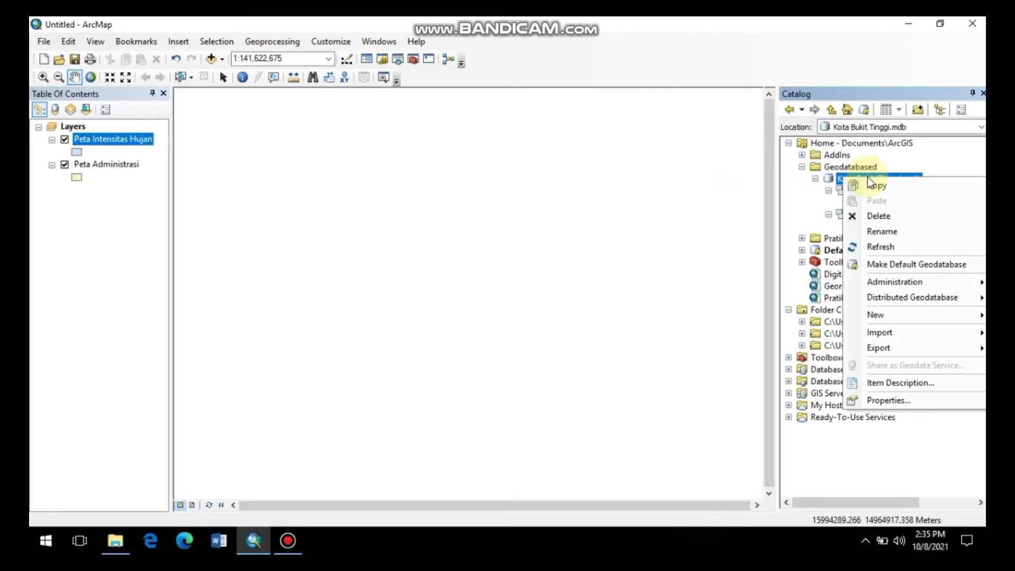
{"action": "left_click", "coordinate": [891, 400]}
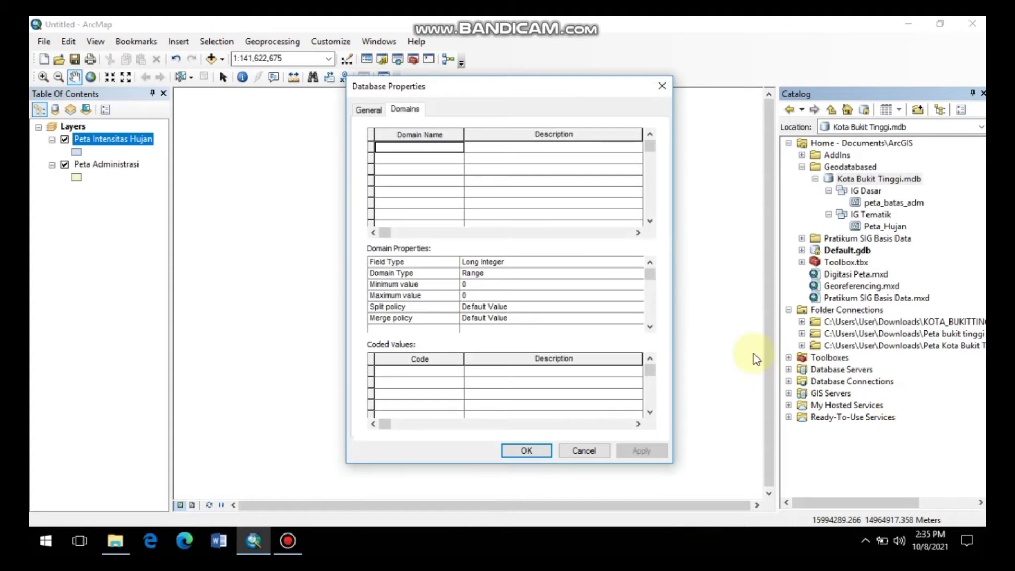
{"action": "left_click", "coordinate": [407, 150]}
{"action": "type", "text": "Kemirin"}
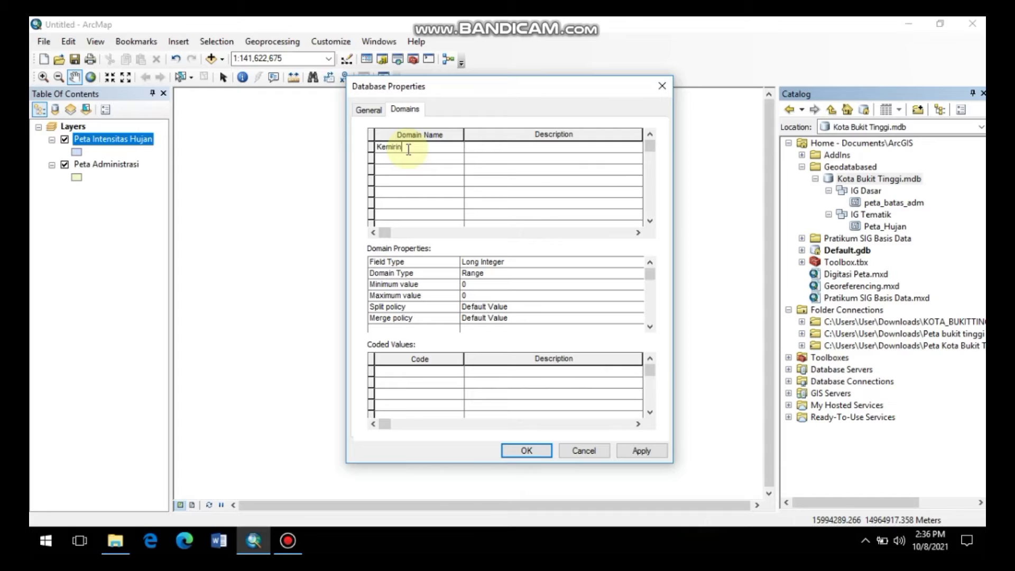
{"action": "type", "text": "gan Lereng"}
{"action": "left_click", "coordinate": [603, 263]}
{"action": "left_click", "coordinate": [603, 263]}
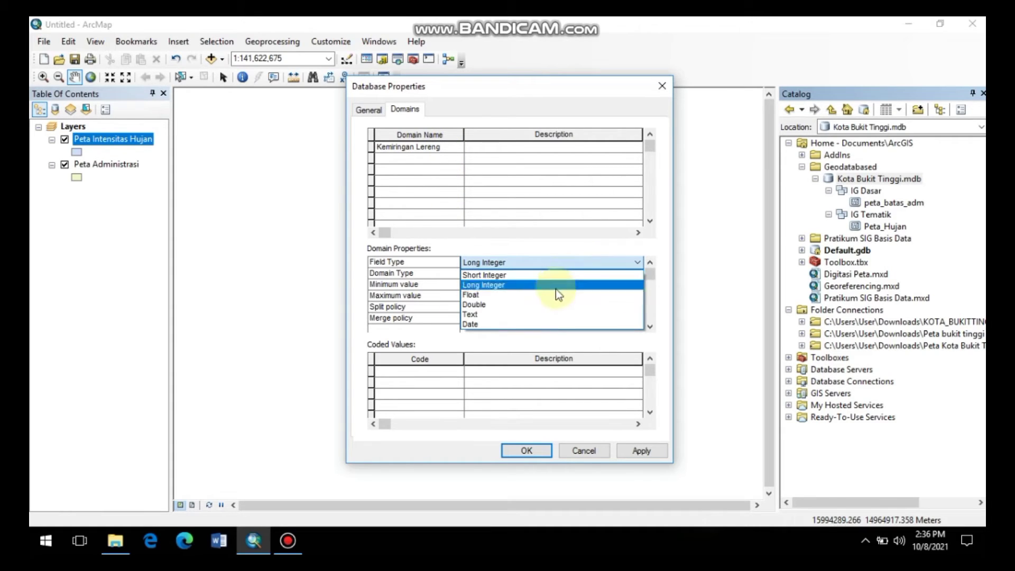
{"action": "left_click", "coordinate": [506, 316]}
Add coded values to Kemiringan Lereng: 1 described as 1,00% - 8% and 2 described as 8,01% - 15,00%.
{"action": "left_click", "coordinate": [418, 371]}
{"action": "type", "text": "1"}
{"action": "left_click", "coordinate": [493, 372]}
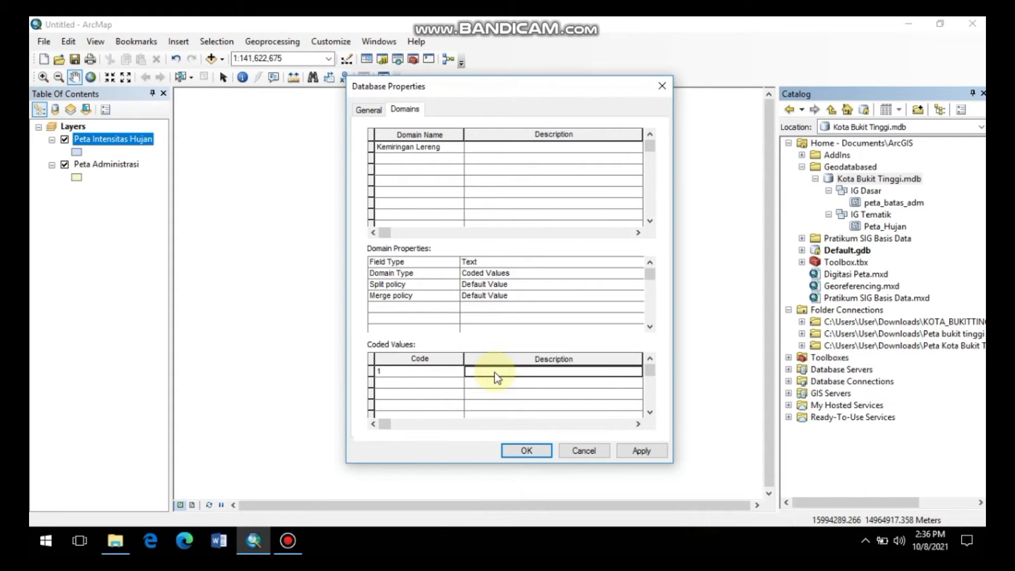
{"action": "type", "text": "1,00"}
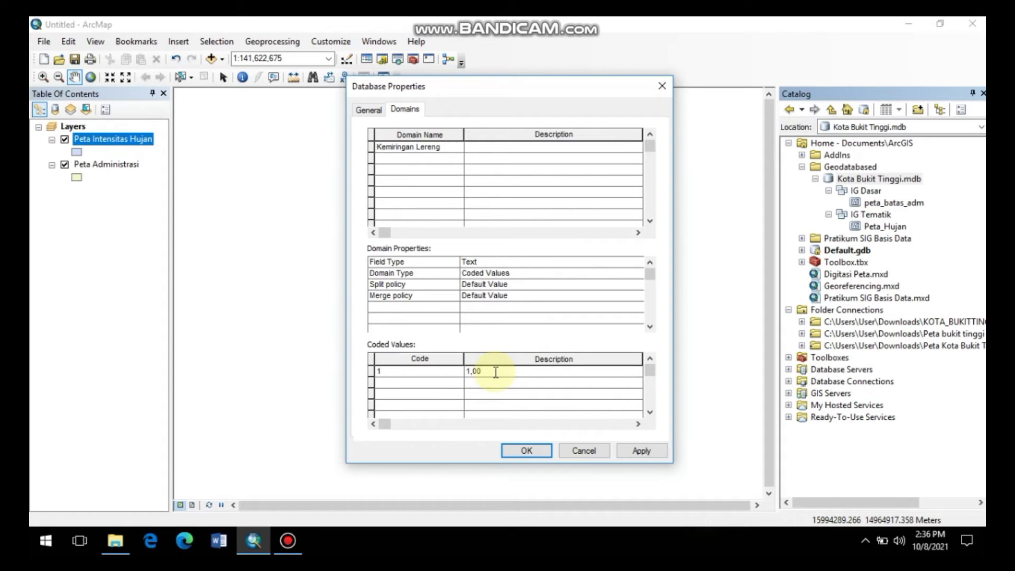
{"action": "type", "text": "% - 8%"}
{"action": "left_click", "coordinate": [457, 383]}
{"action": "type", "text": "2"}
{"action": "left_click", "coordinate": [481, 386]}
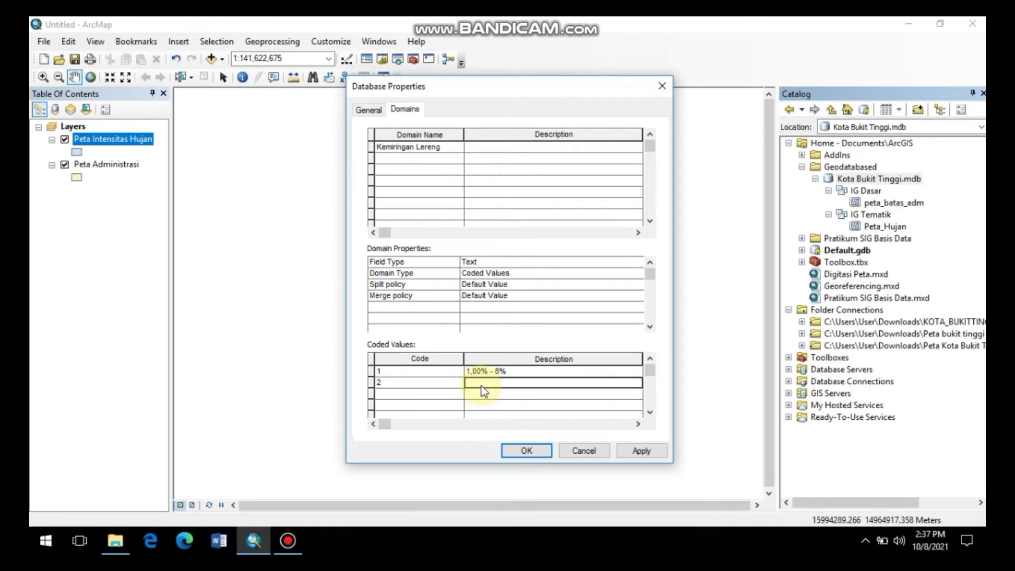
{"action": "type", "text": "8,01%"}
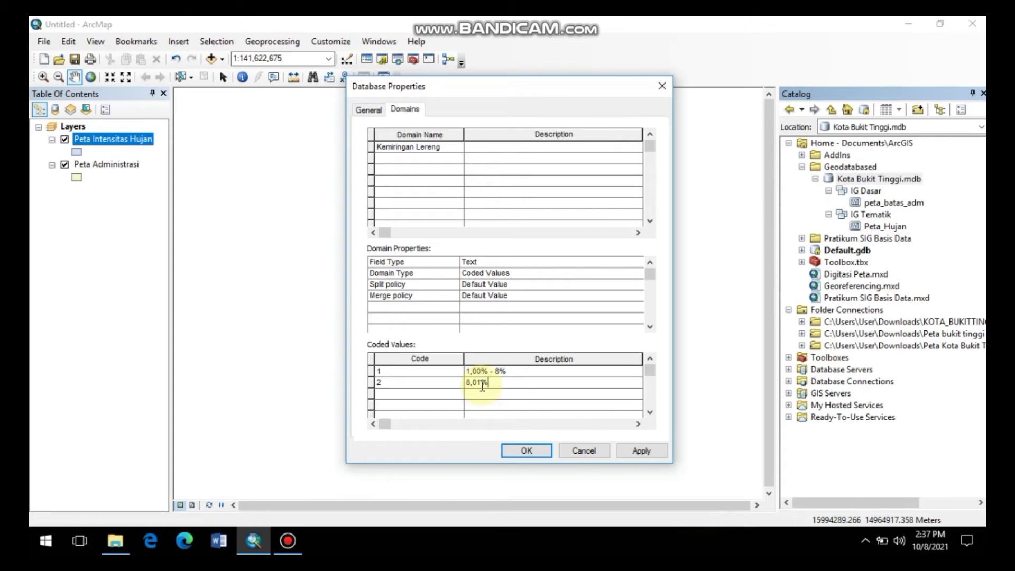
{"action": "type", "text": " - 15,00%"}
Add coded values 3 described as 15,01% - 25,00% and 4 described as 25,01% - 40,00% to Kemiringan Lereng.
{"action": "left_click", "coordinate": [455, 394]}
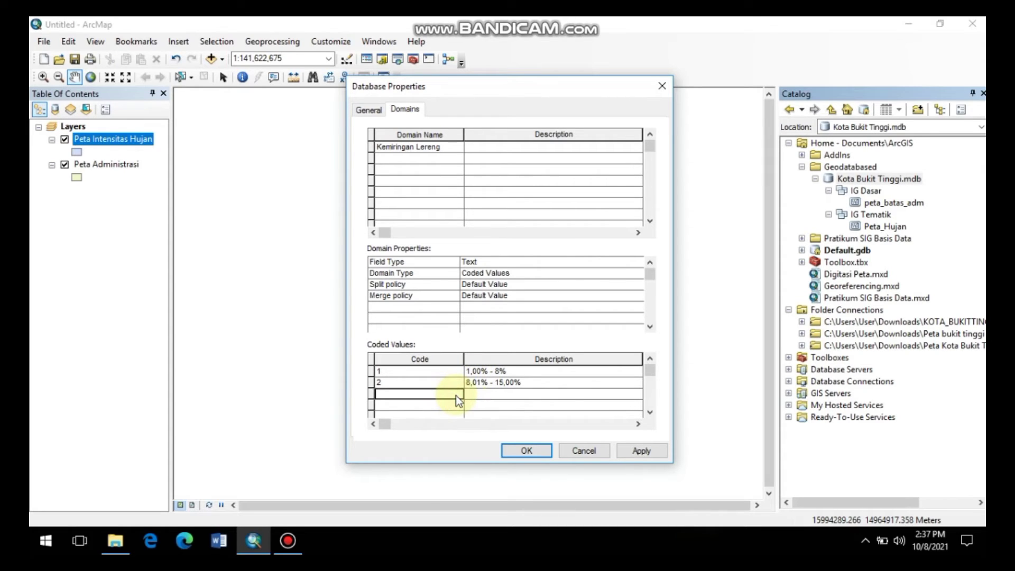
{"action": "type", "text": "3"}
{"action": "left_click", "coordinate": [481, 398]}
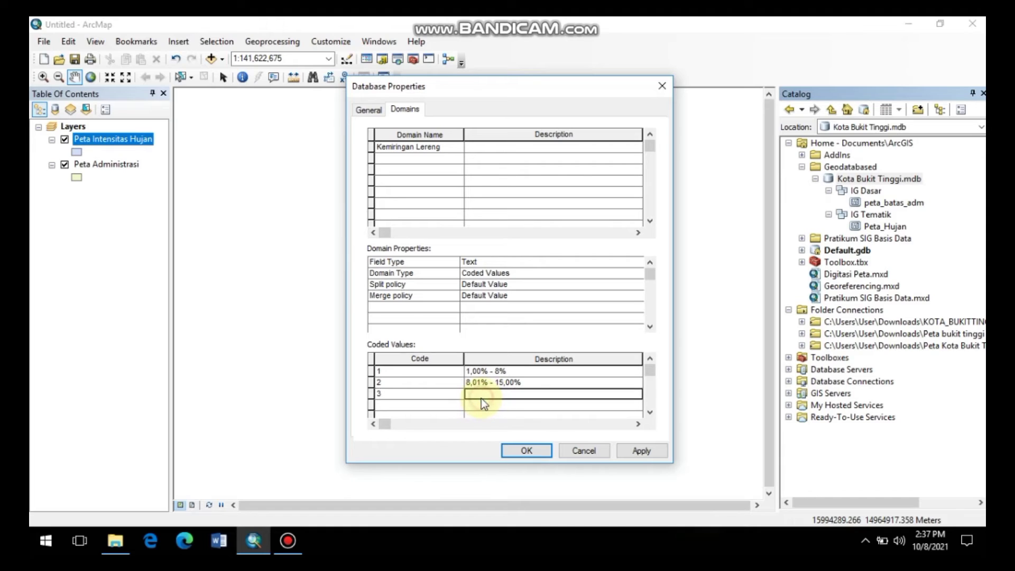
{"action": "type", "text": "15,0"}
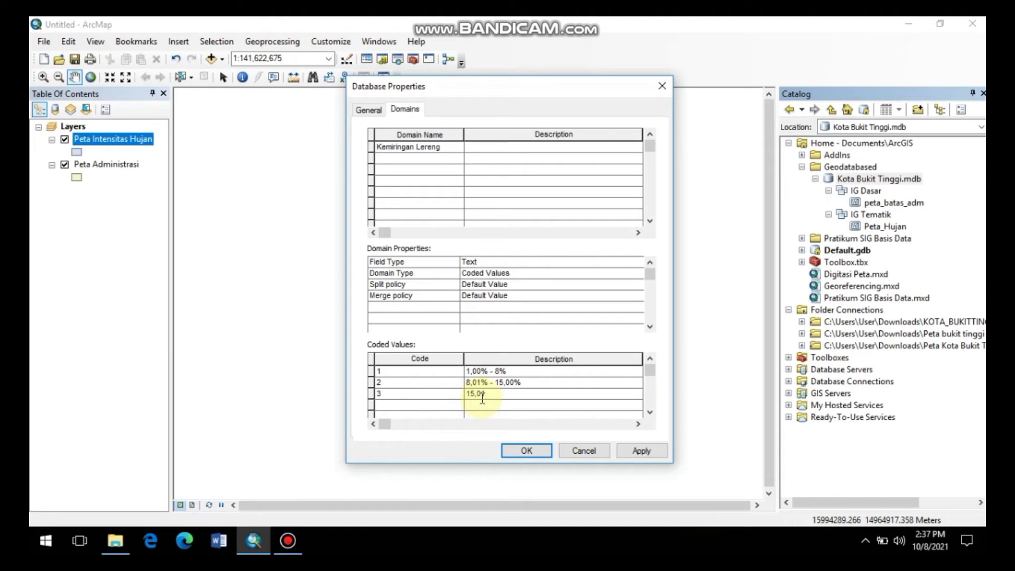
{"action": "type", "text": "1% - 25,00%"}
{"action": "left_click", "coordinate": [447, 407]}
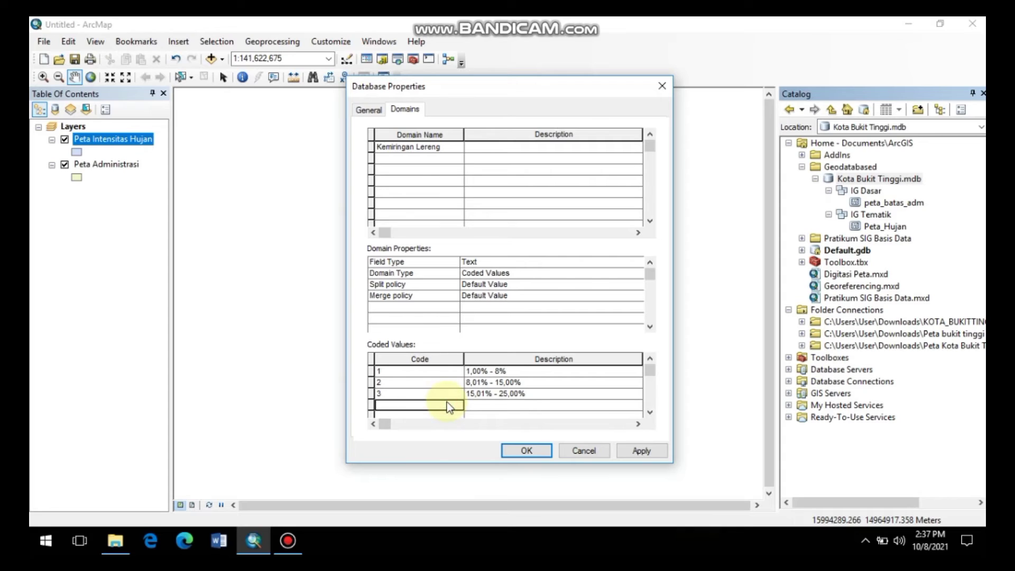
{"action": "type", "text": "4"}
{"action": "left_click", "coordinate": [471, 407]}
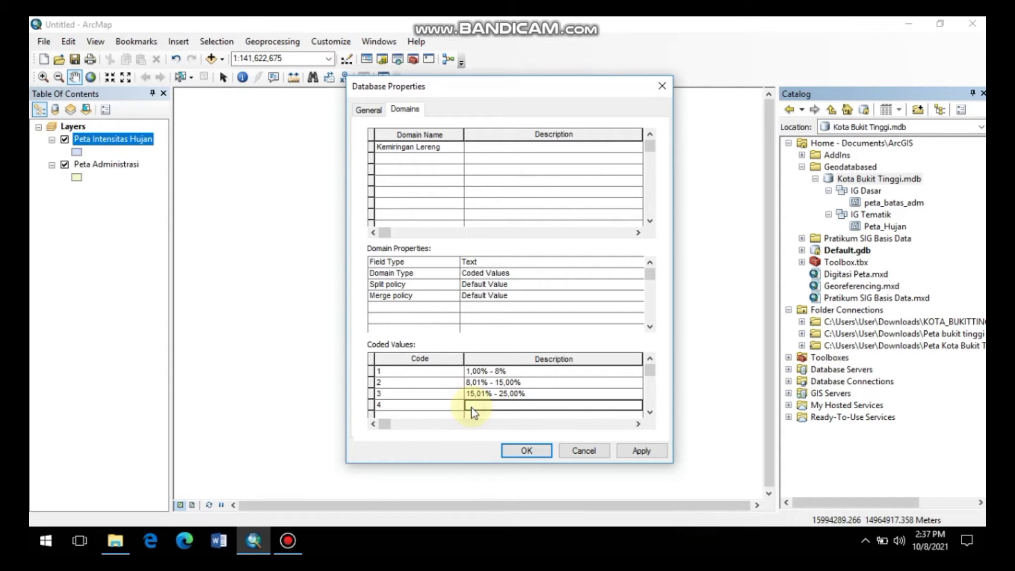
{"action": "type", "text": "25,01% -"}
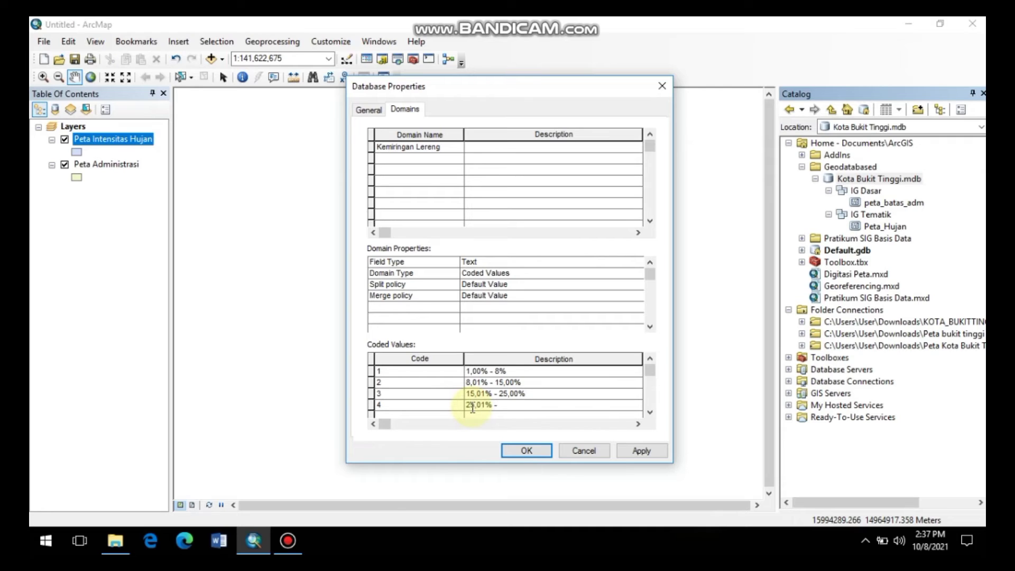
{"action": "type", "text": " 40,00%"}
Add coded value 5 with the description 40,01% atau lebih to the Kemiringan Lereng domain.
{"action": "scroll", "coordinate": [647, 368], "scroll_direction": "down", "scroll_amount": 1}
{"action": "left_click", "coordinate": [420, 405]}
{"action": "type", "text": "40,01"}
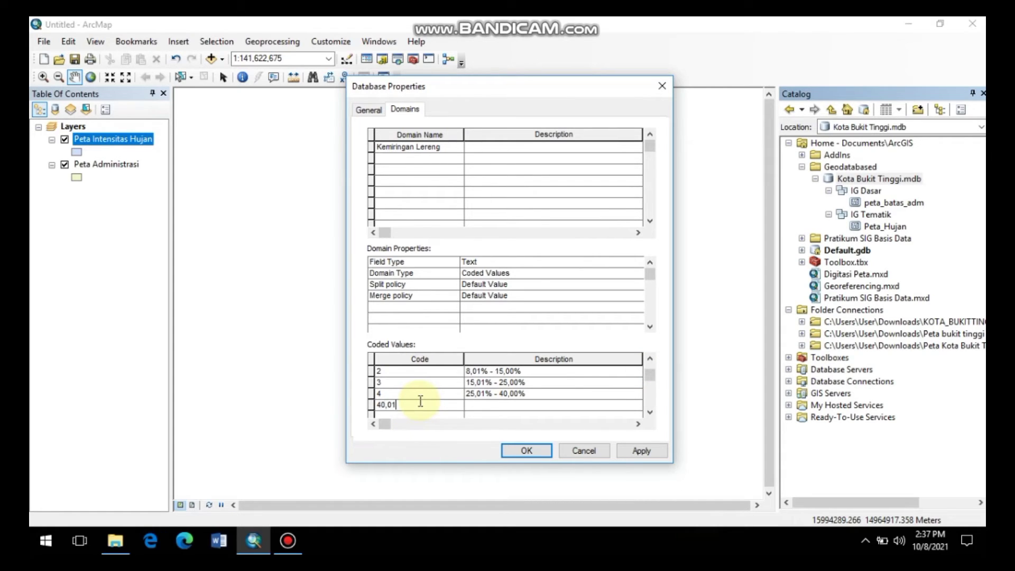
{"action": "type", "text": "%"}
{"action": "key", "text": "BackSpace"}
{"action": "key", "text": "BackSpace"}
{"action": "key", "text": "BackSpace"}
{"action": "key", "text": "BackSpace"}
{"action": "key", "text": "BackSpace"}
{"action": "key", "text": "BackSpace"}
{"action": "type", "text": "5"}
{"action": "left_click", "coordinate": [474, 405]}
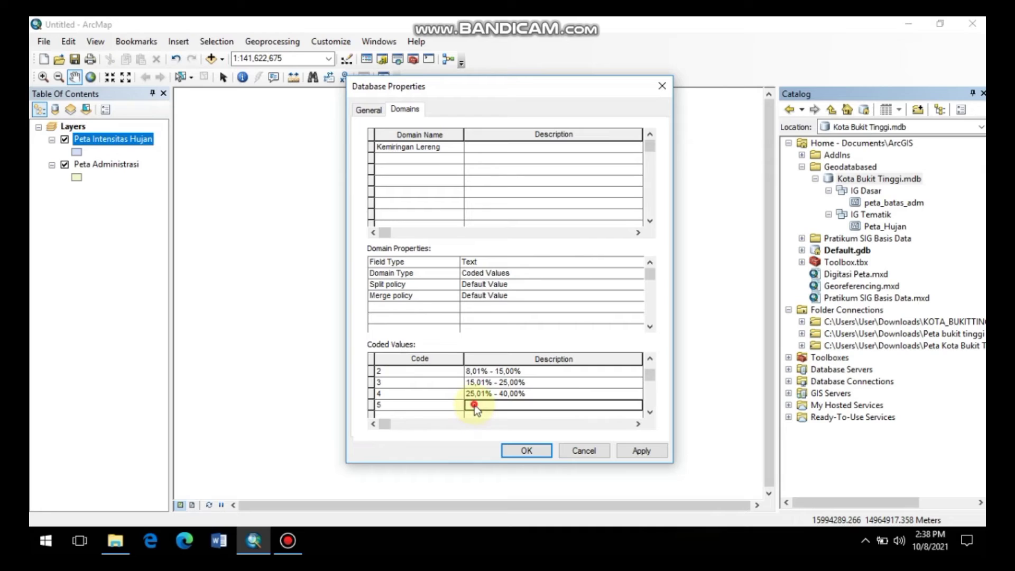
{"action": "type", "text": "40,01%"}
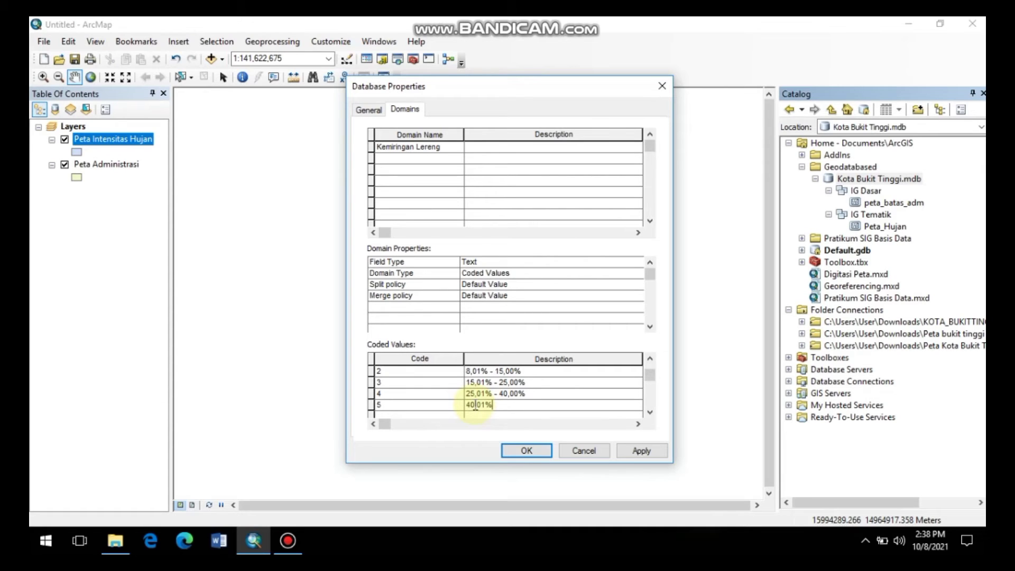
{"action": "type", "text": " atau lebih"}
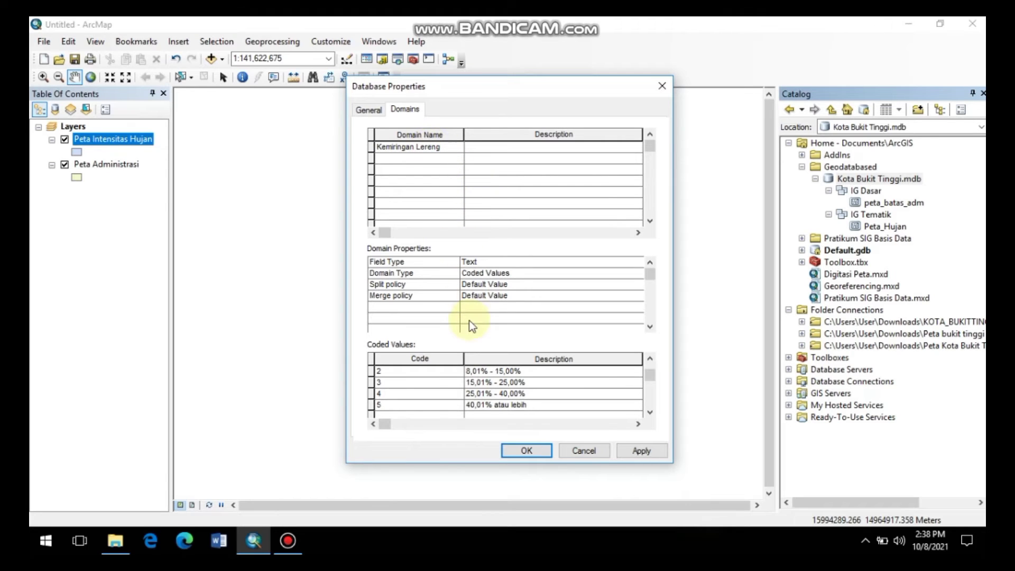
Add three more domains named Klasifikasi Lereng, Intensitas Hujan and Klasifikasi Hujan below Kemiringan Lereng.
{"action": "left_click", "coordinate": [418, 160]}
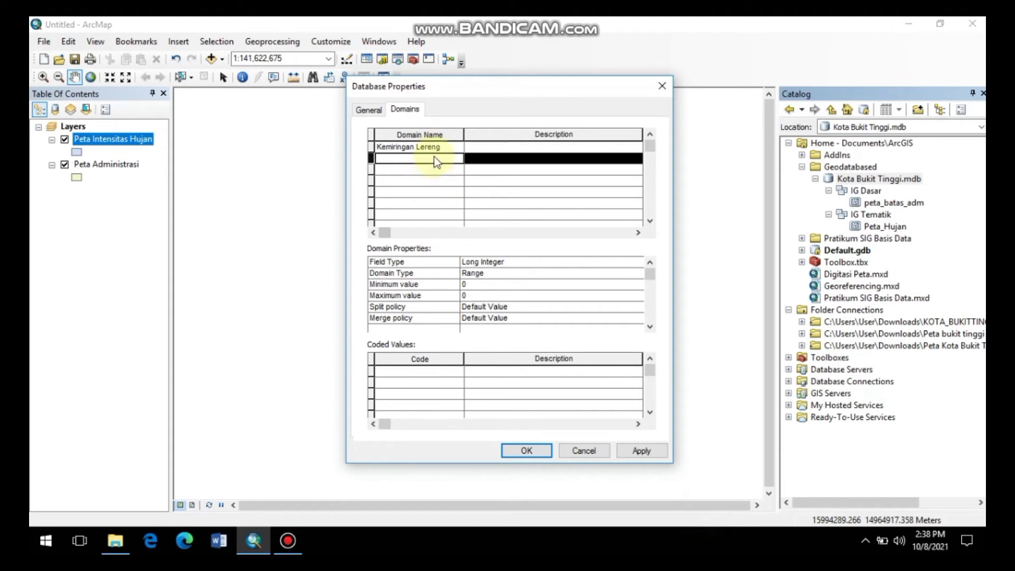
{"action": "left_click", "coordinate": [448, 148]}
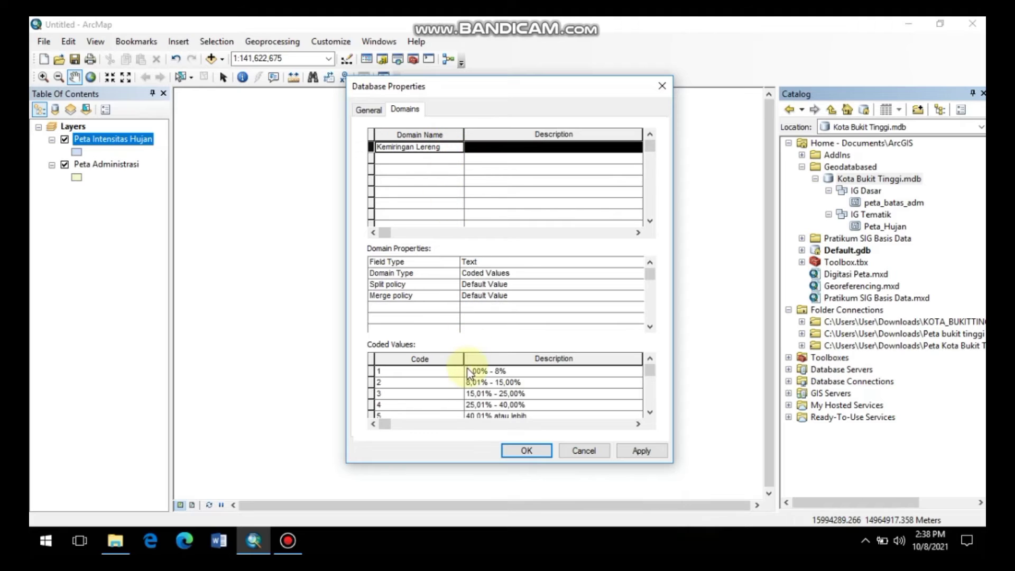
{"action": "left_click", "coordinate": [451, 158]}
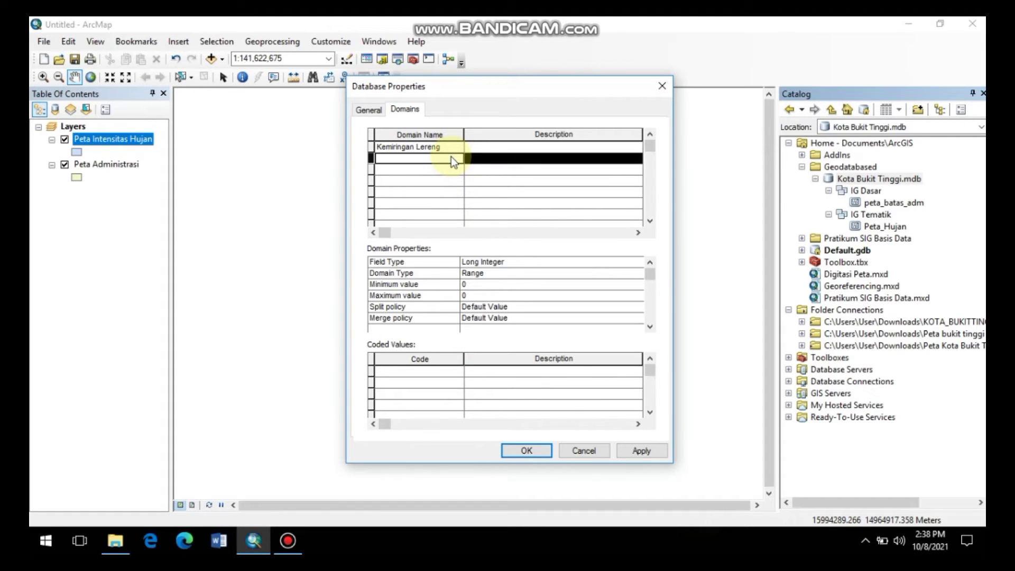
{"action": "type", "text": "Klasifika"}
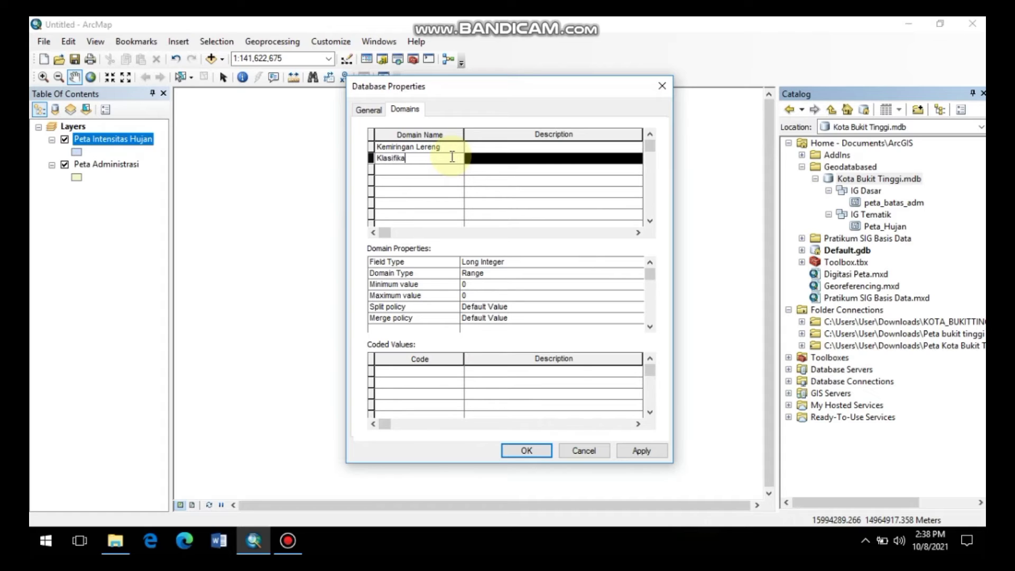
{"action": "type", "text": "si Lereng"}
{"action": "left_click", "coordinate": [447, 169]}
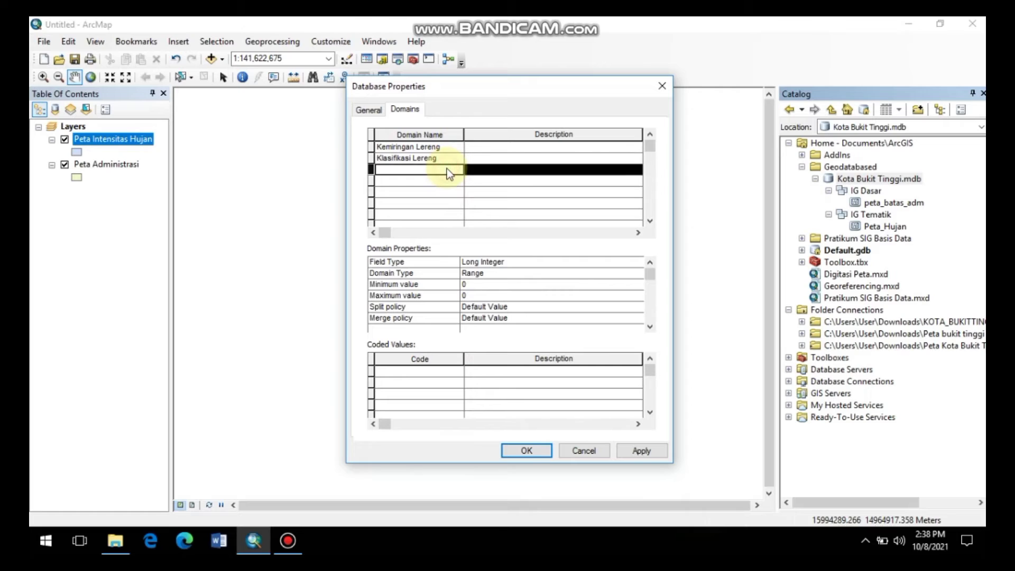
{"action": "type", "text": "Intensitas Huj"}
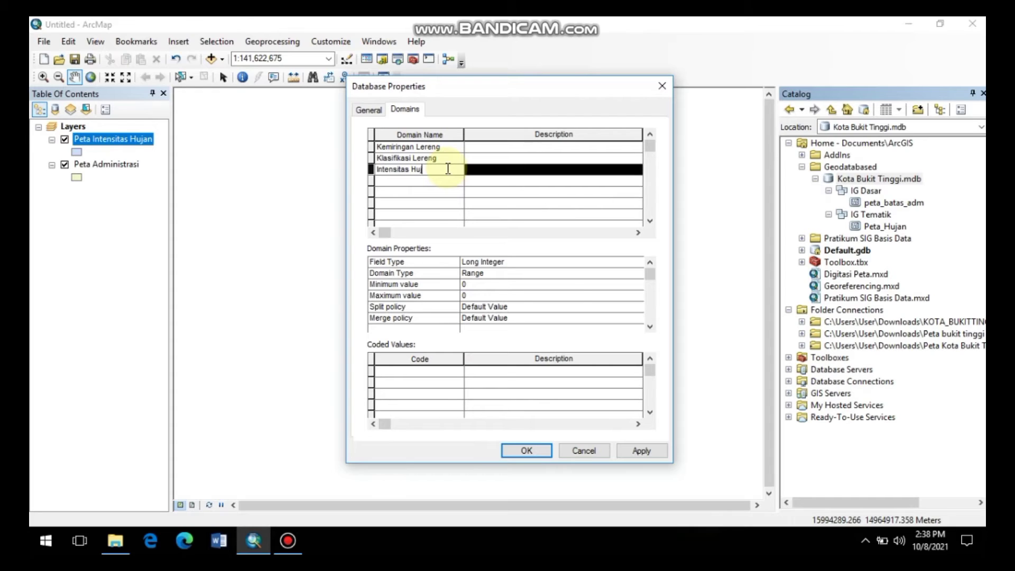
{"action": "type", "text": "an"}
{"action": "left_click", "coordinate": [449, 182]}
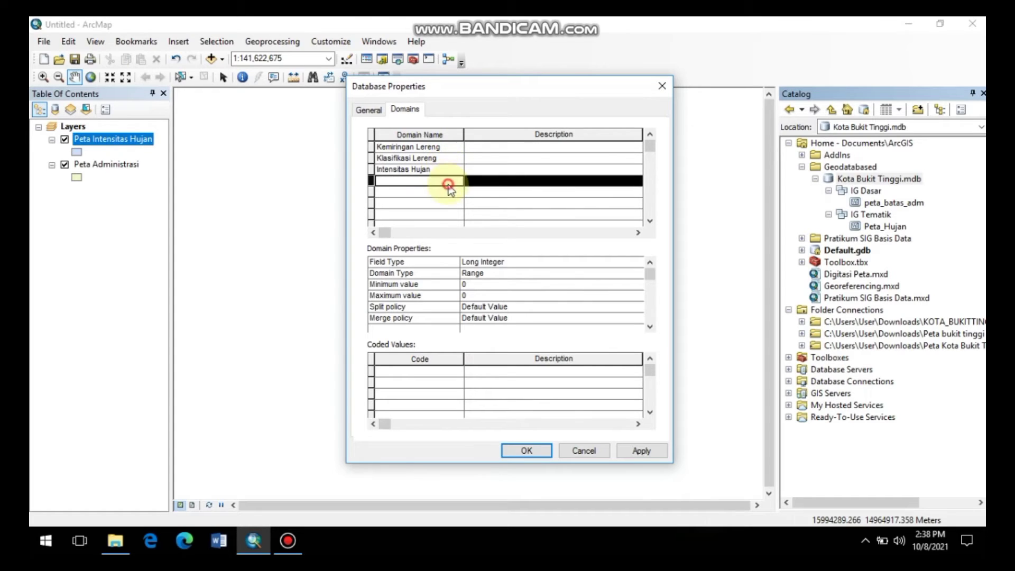
{"action": "type", "text": "Klasifikasi Hujan"}
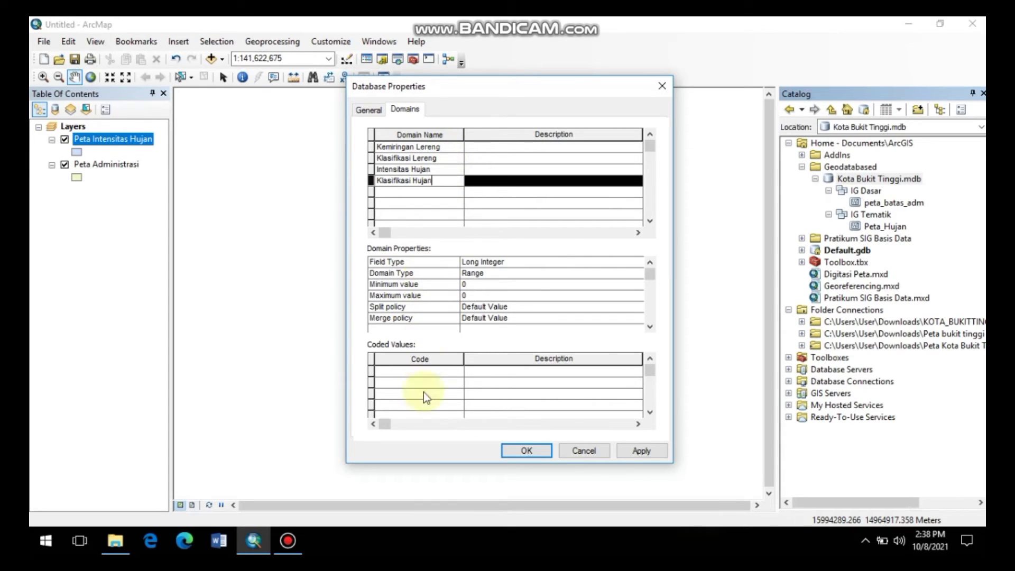
Set the field type of the Klasifikasi Lereng and Intensitas Hujan domains to Text.
{"action": "left_click", "coordinate": [429, 158]}
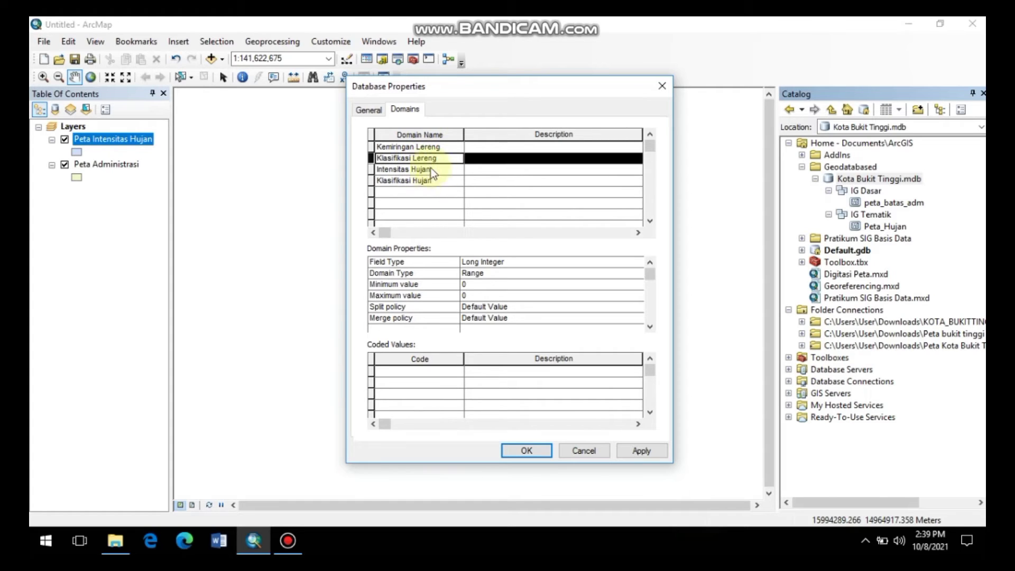
{"action": "left_click", "coordinate": [512, 260]}
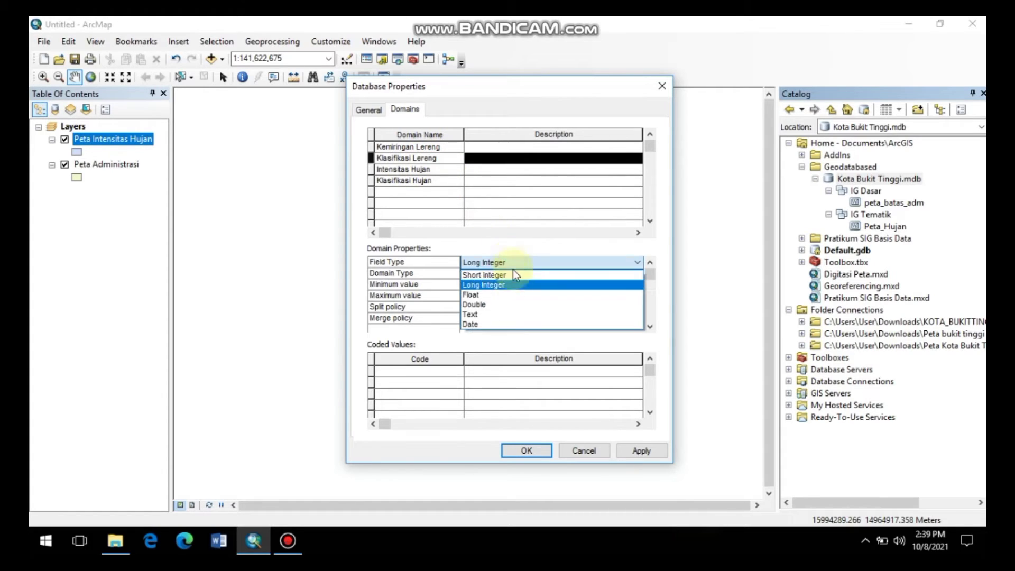
{"action": "left_click", "coordinate": [510, 314]}
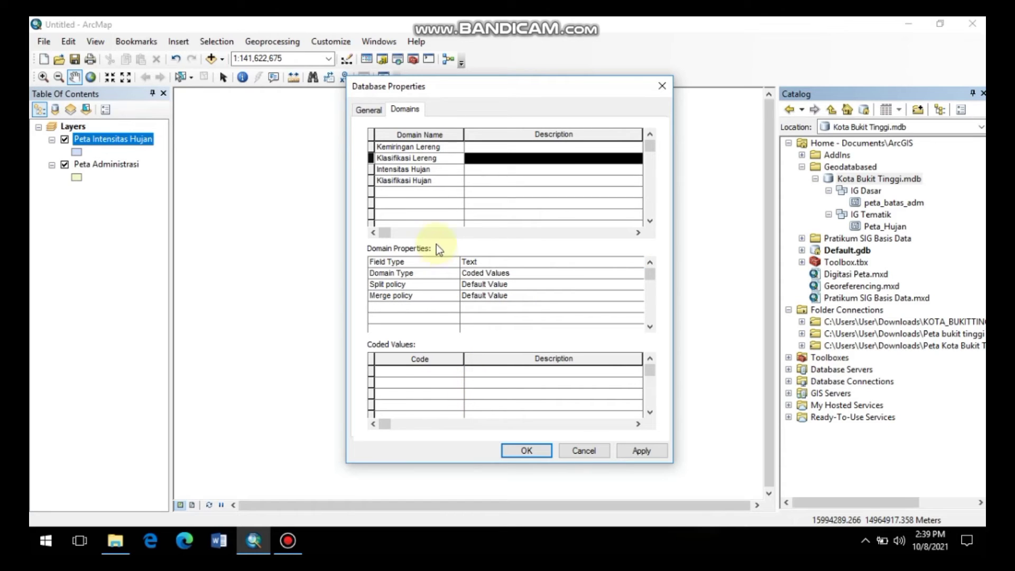
{"action": "left_click", "coordinate": [419, 170]}
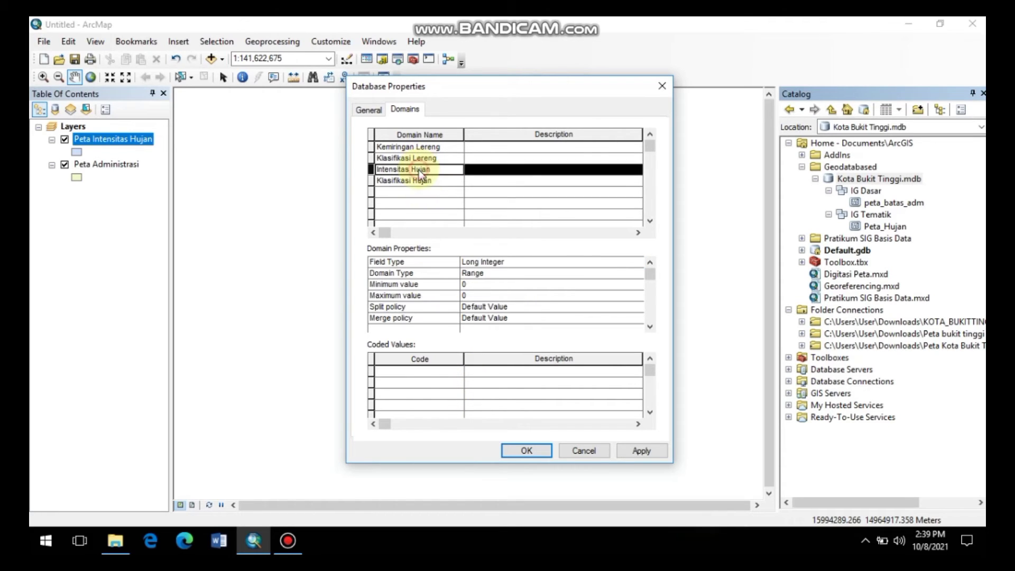
{"action": "left_click", "coordinate": [524, 260]}
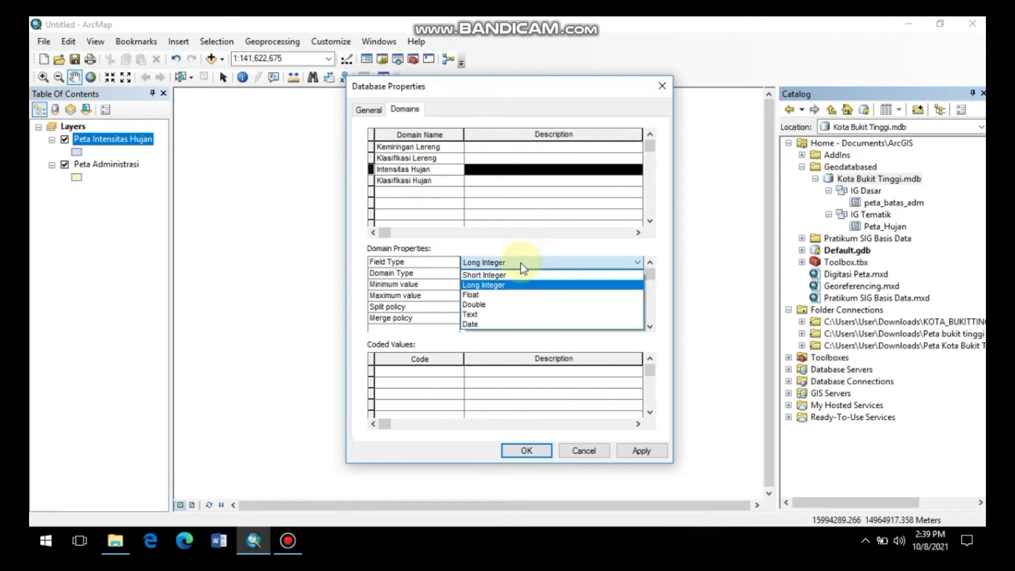
{"action": "left_click", "coordinate": [496, 316]}
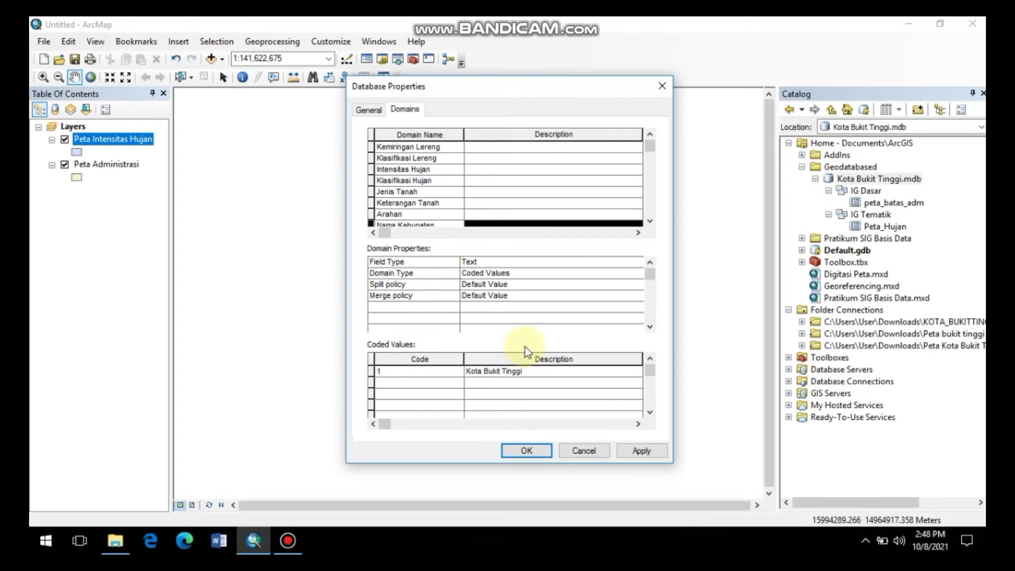
Check the coded values of Intensitas Hujan, Klasifikasi Hujan and Jenis Tanah, and save the domains to the geodatabase.
{"action": "left_click", "coordinate": [445, 170]}
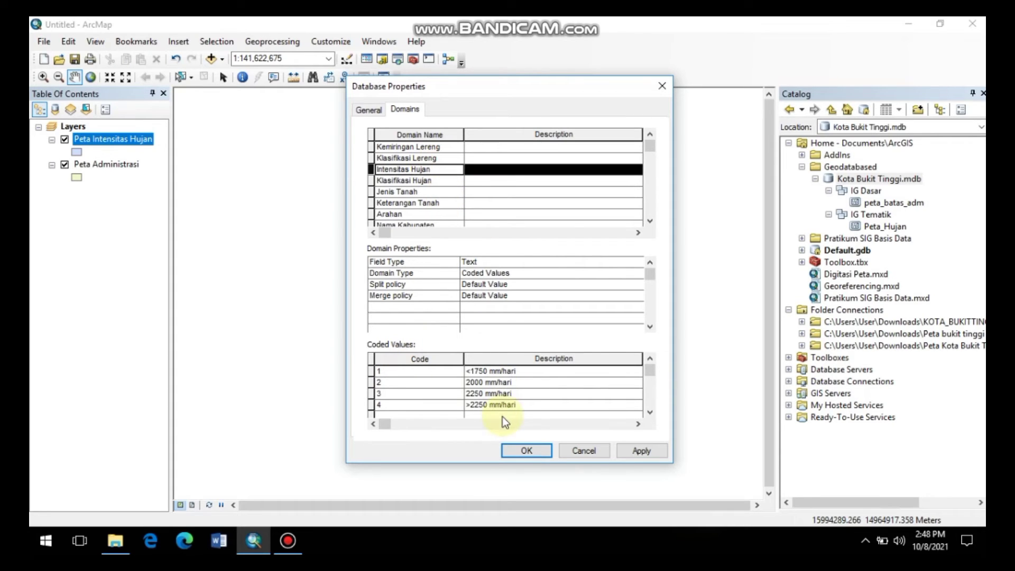
{"action": "left_click", "coordinate": [421, 173]}
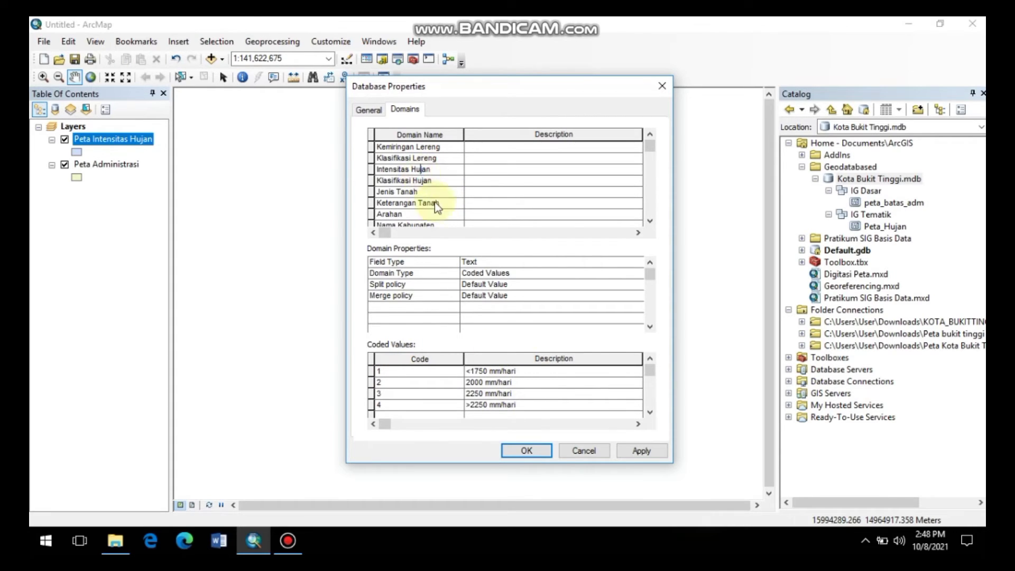
{"action": "left_click", "coordinate": [437, 182]}
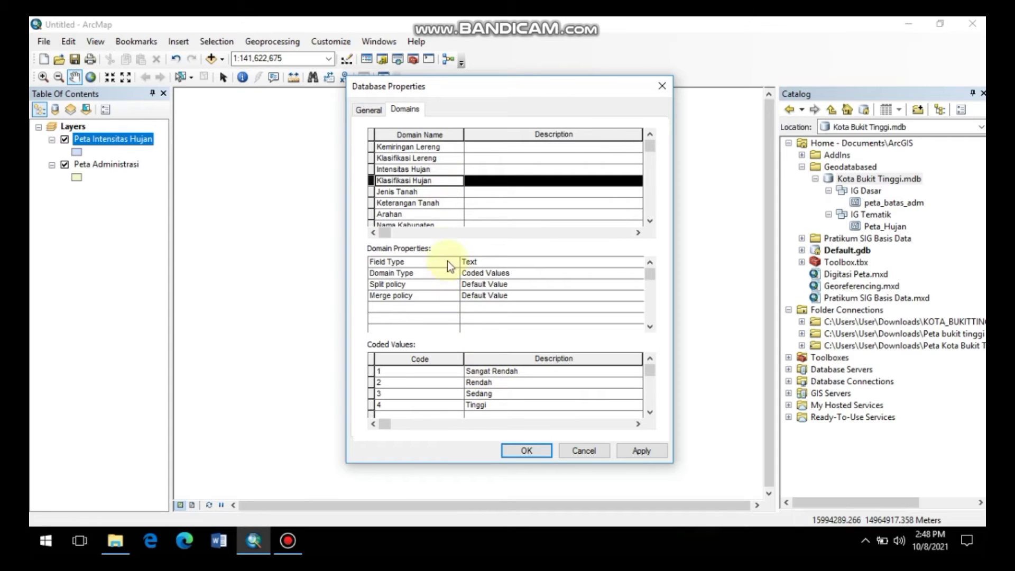
{"action": "left_click", "coordinate": [430, 192]}
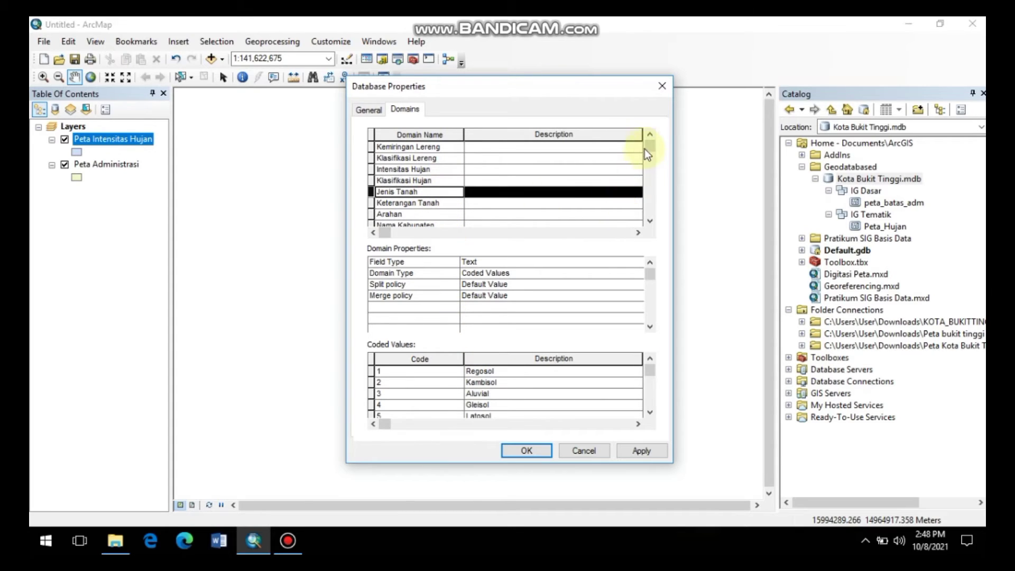
{"action": "mouse_move", "coordinate": [645, 142]}
{"action": "left_mouse_down"}
{"action": "mouse_move", "coordinate": [649, 177]}
{"action": "mouse_move", "coordinate": [646, 141]}
{"action": "left_mouse_up"}
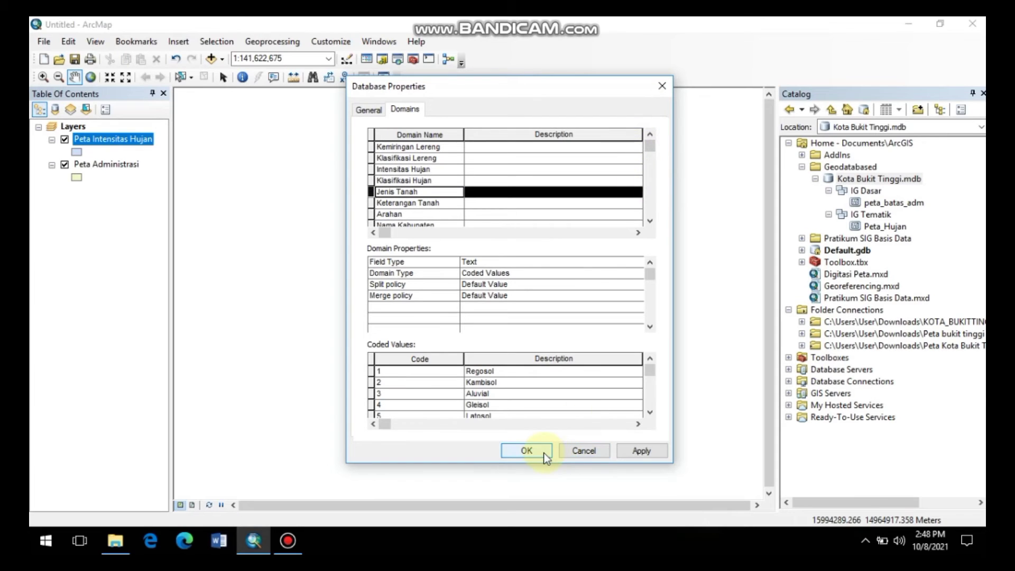
{"action": "left_click", "coordinate": [641, 451]}
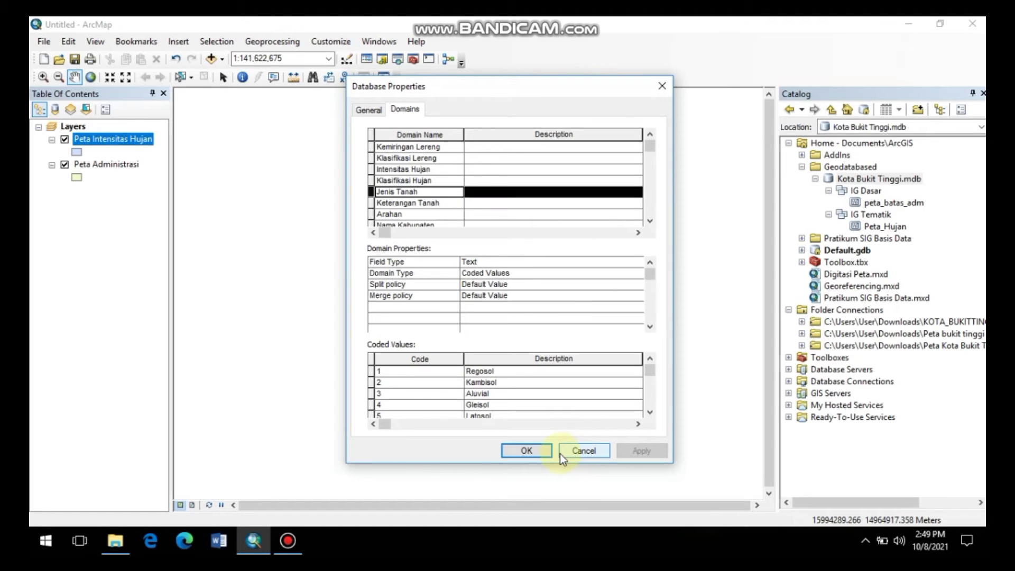
{"action": "left_click", "coordinate": [529, 450]}
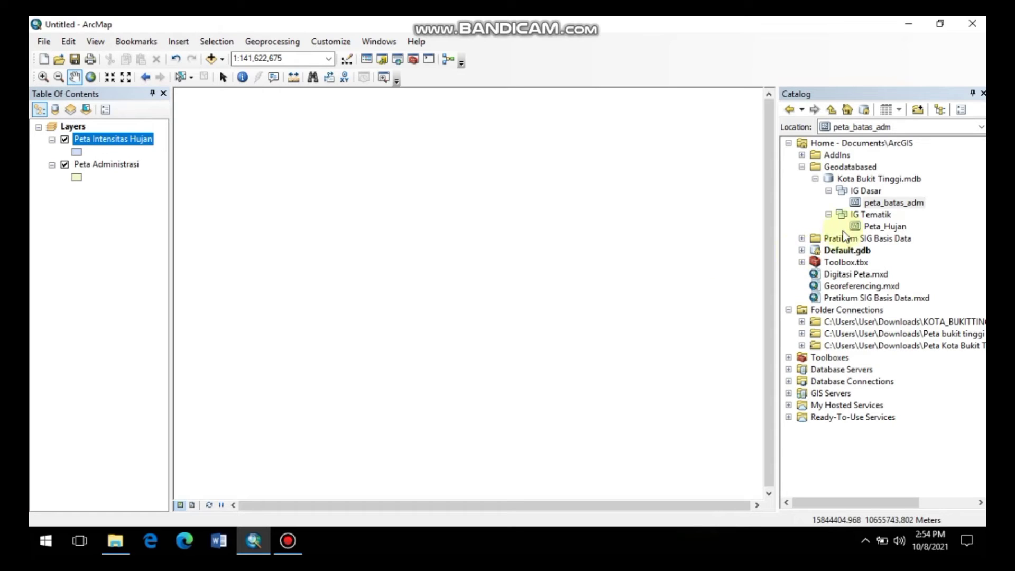
Assign the Nama Kabupaten domain to the Kabupaten field of the peta_batas_adm feature class and save the change.
{"action": "left_click", "coordinate": [871, 203]}
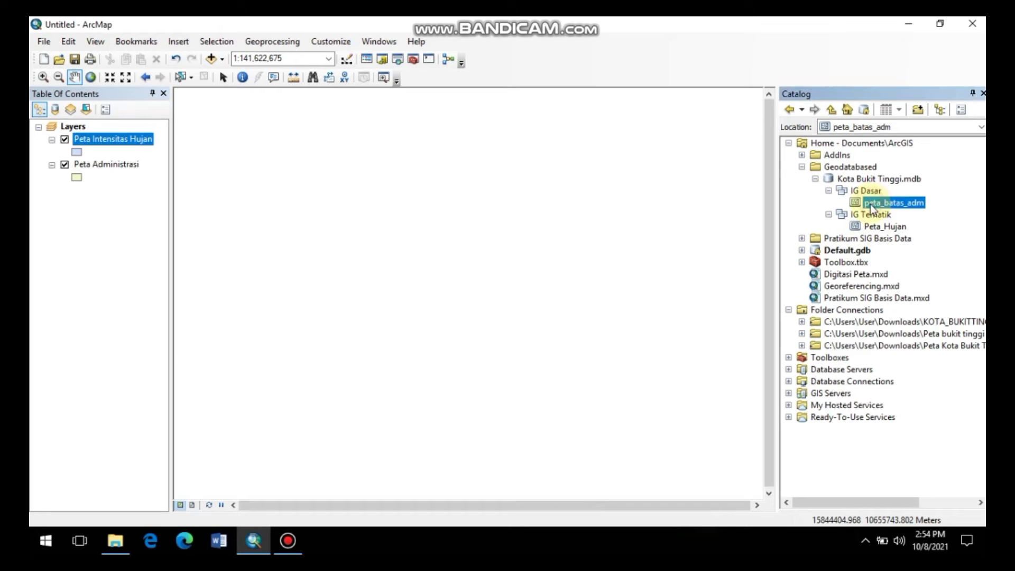
{"action": "right_click", "coordinate": [870, 205]}
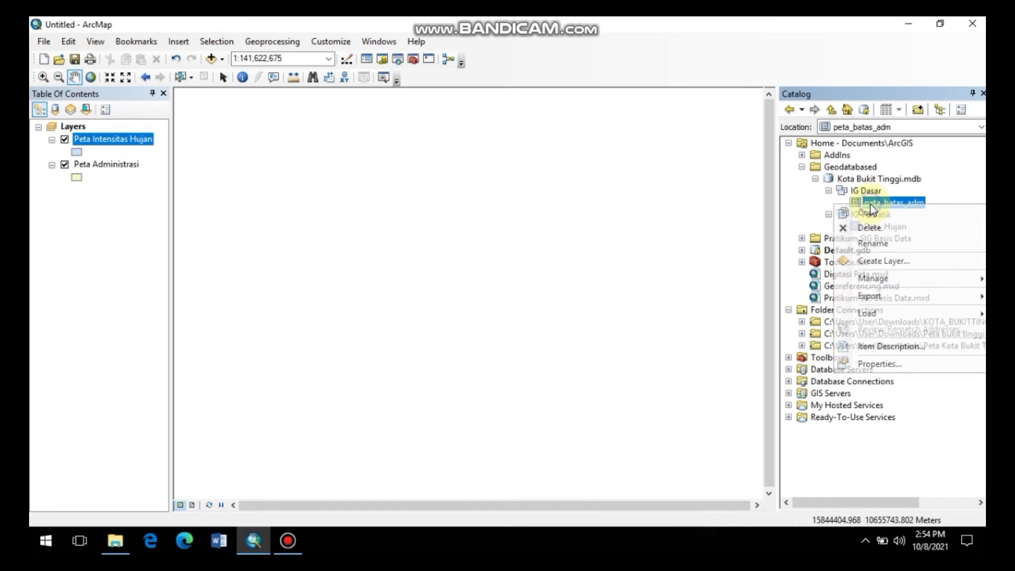
{"action": "left_click", "coordinate": [886, 364]}
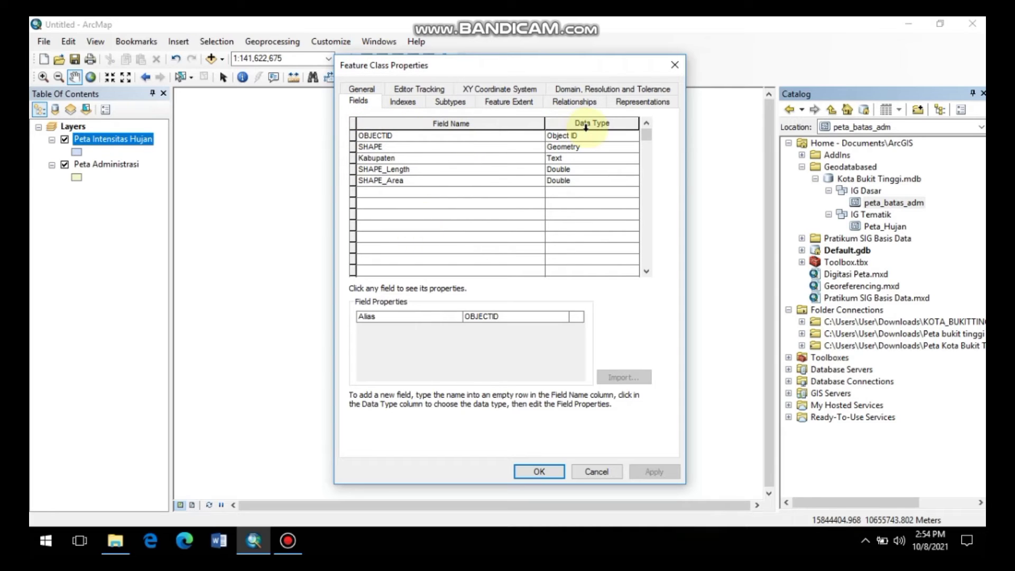
{"action": "left_click", "coordinate": [445, 157]}
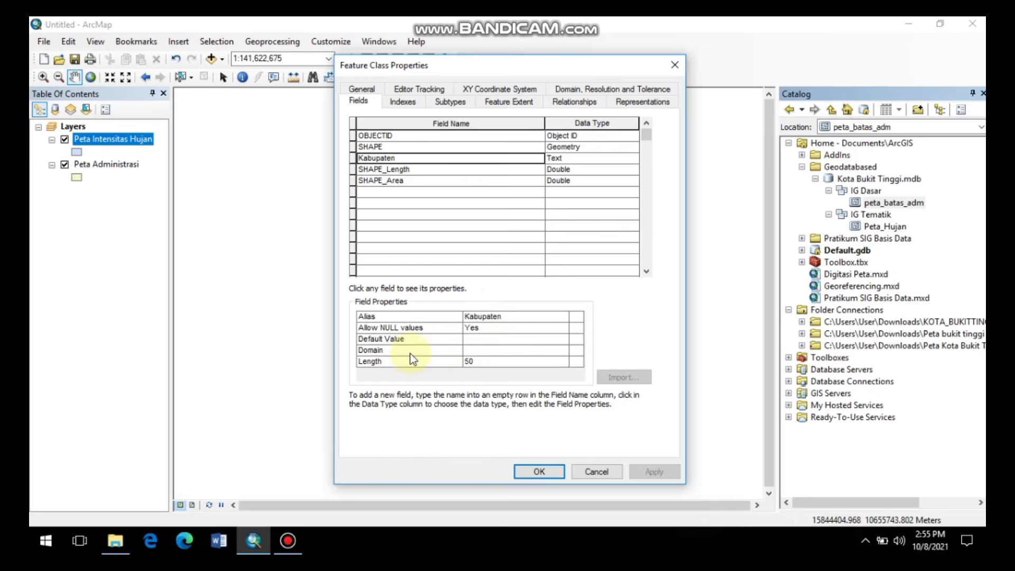
{"action": "left_click", "coordinate": [546, 349]}
{"action": "left_click", "coordinate": [544, 350]}
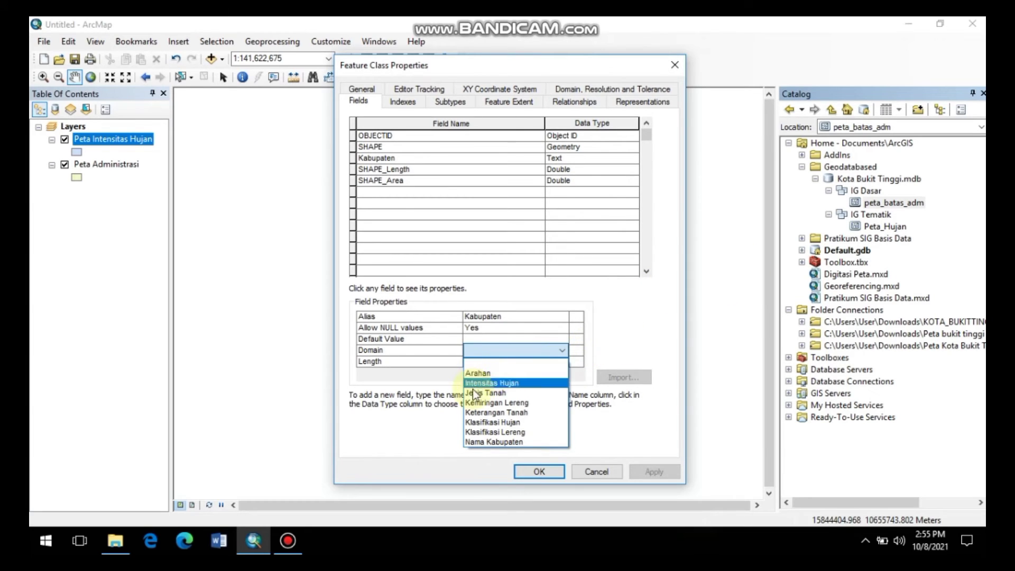
{"action": "left_click", "coordinate": [492, 442]}
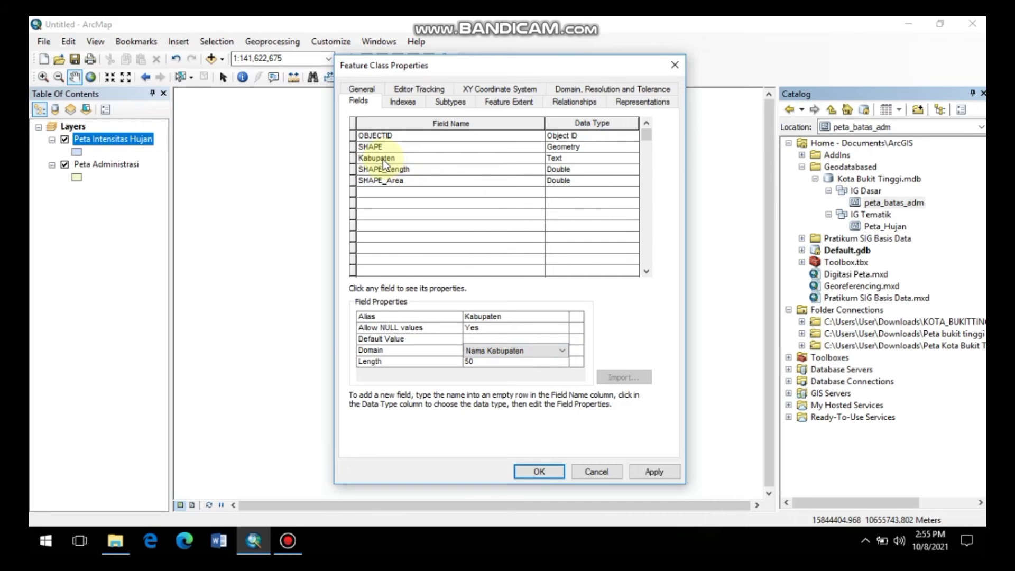
{"action": "left_click", "coordinate": [655, 470]}
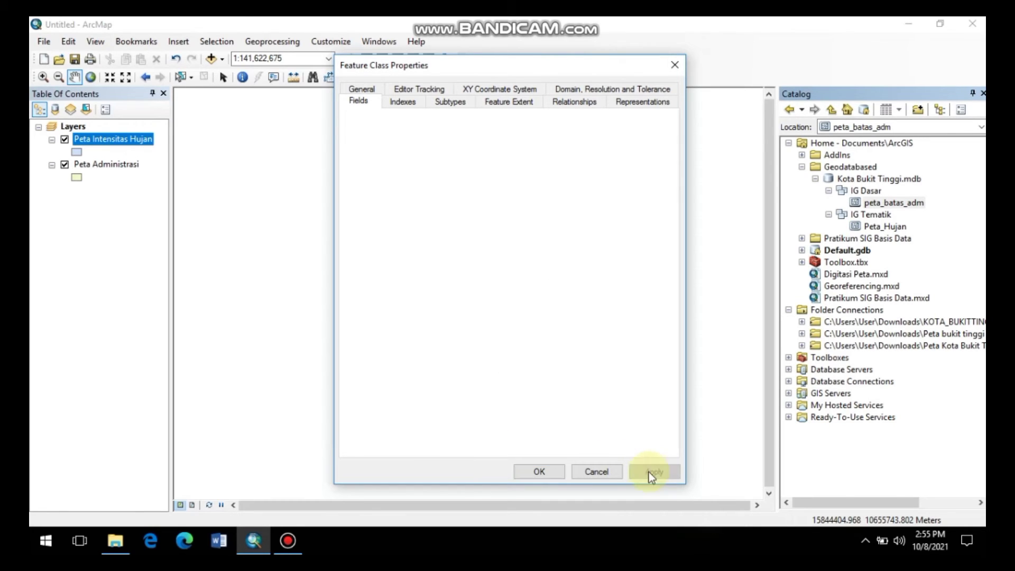
{"action": "left_click", "coordinate": [537, 469]}
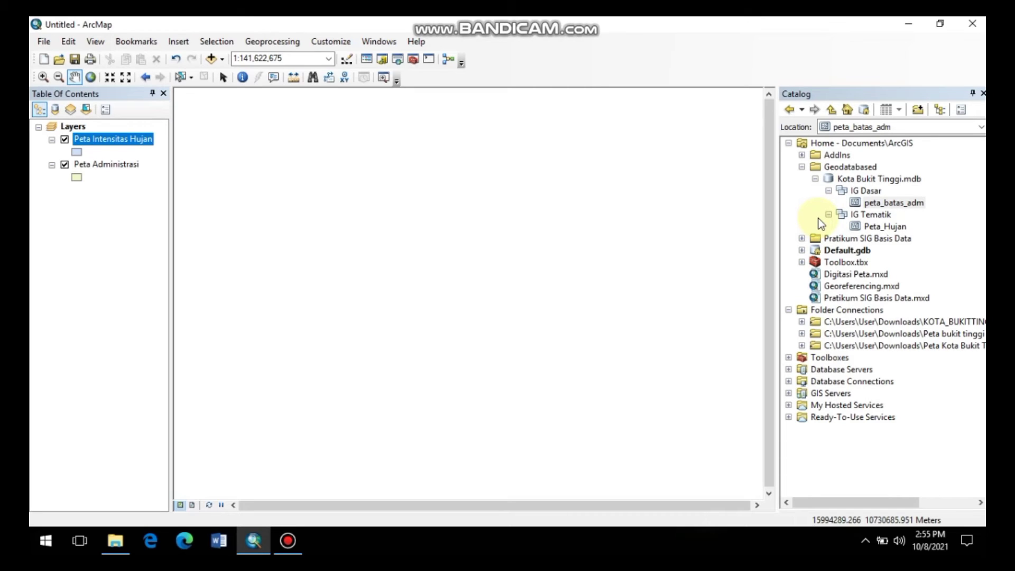
Open the properties of the Peta_Hujan feature class in IG Tematik.
{"action": "left_click", "coordinate": [903, 227]}
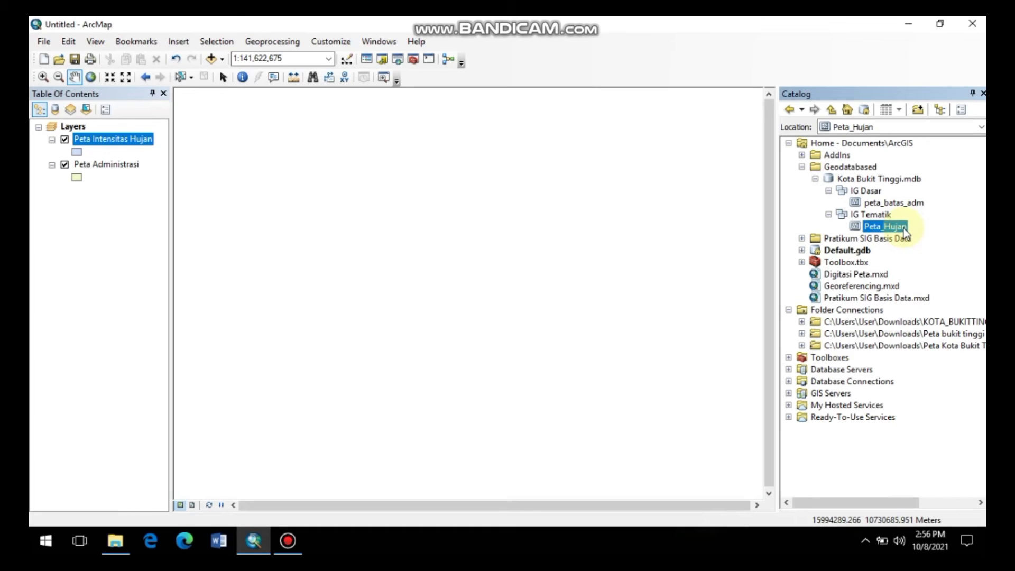
{"action": "right_click", "coordinate": [874, 227]}
{"action": "left_click", "coordinate": [904, 384]}
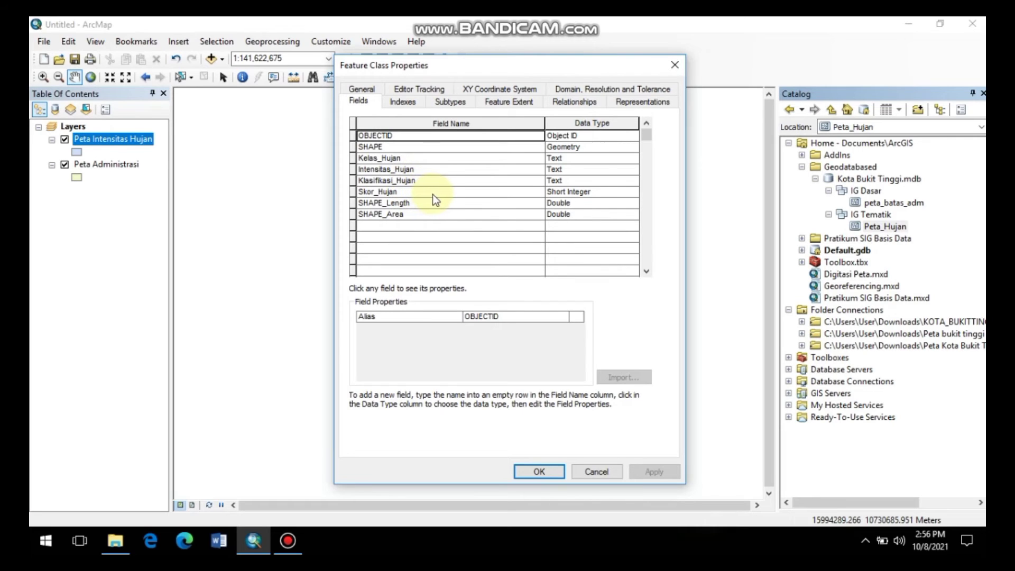
{"action": "left_click", "coordinate": [406, 157]}
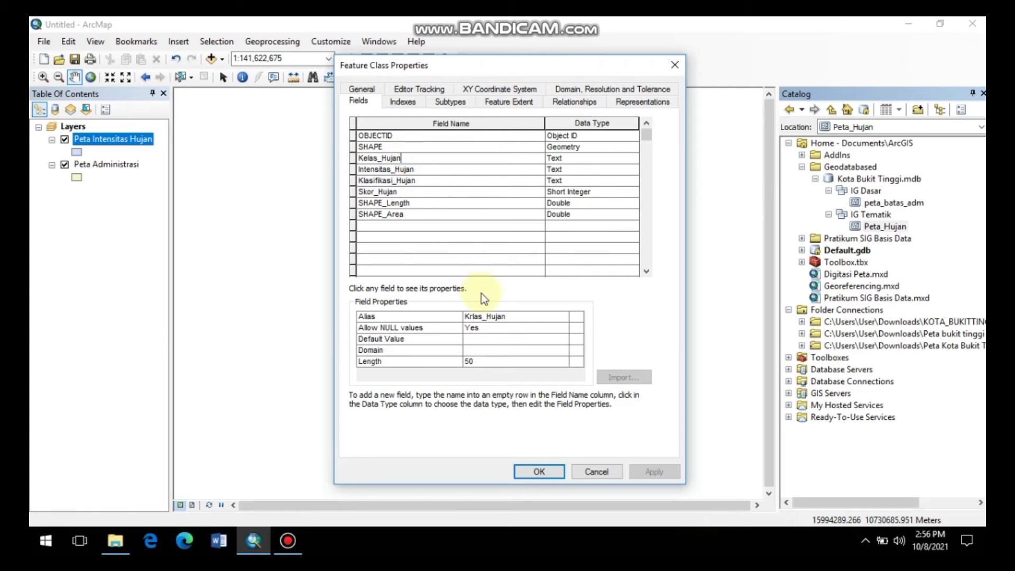
{"action": "left_click", "coordinate": [497, 349]}
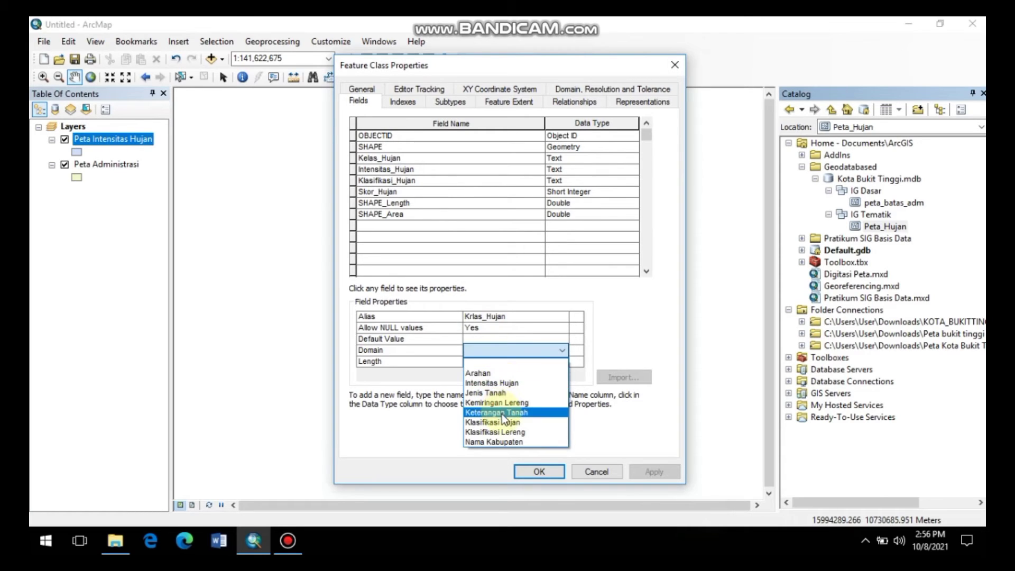
{"action": "left_click", "coordinate": [553, 352]}
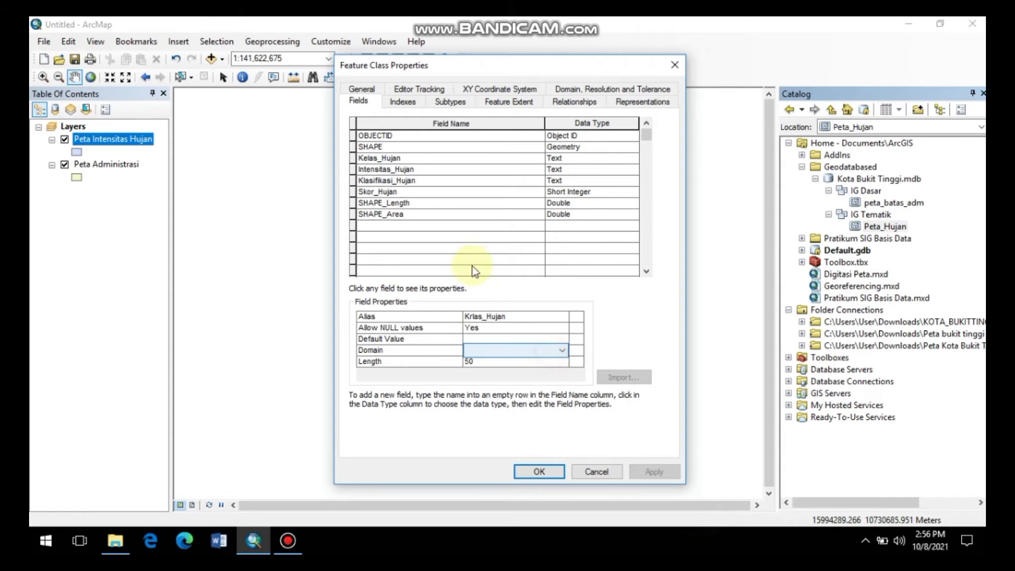
Assign the Intensitas Hujan domain to the Intensitas_Hujan field and Klasifikasi Hujan to the Klasifikasi_Hujan field, and save the changes.
{"action": "left_click", "coordinate": [421, 170]}
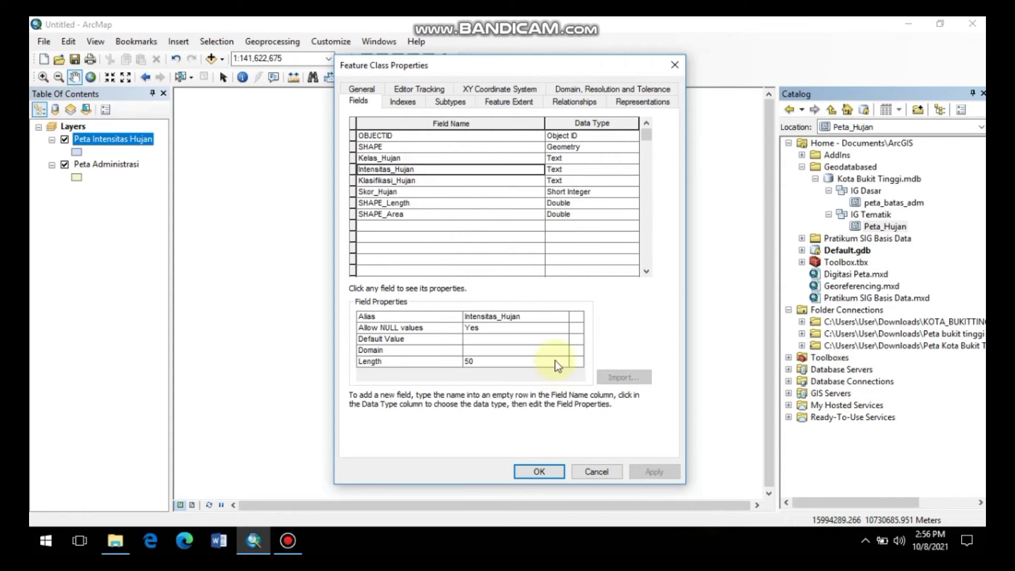
{"action": "left_click", "coordinate": [555, 350]}
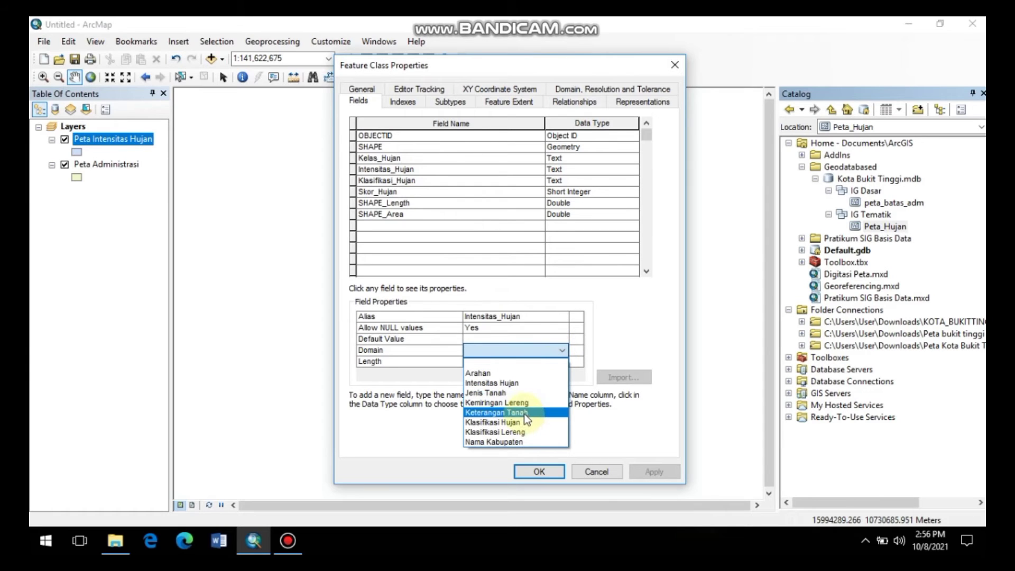
{"action": "left_click", "coordinate": [515, 382]}
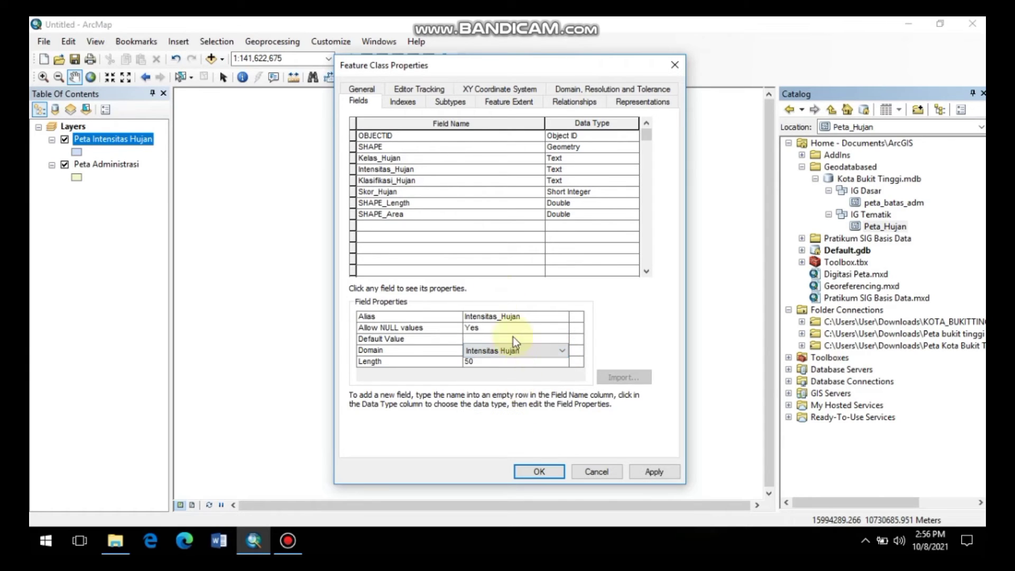
{"action": "left_click", "coordinate": [421, 180]}
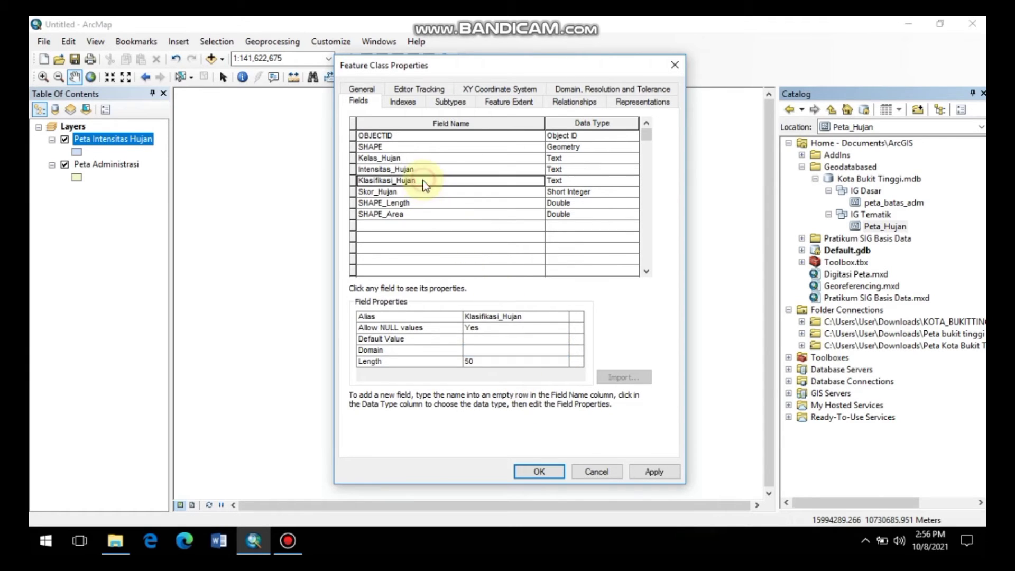
{"action": "left_click", "coordinate": [540, 353]}
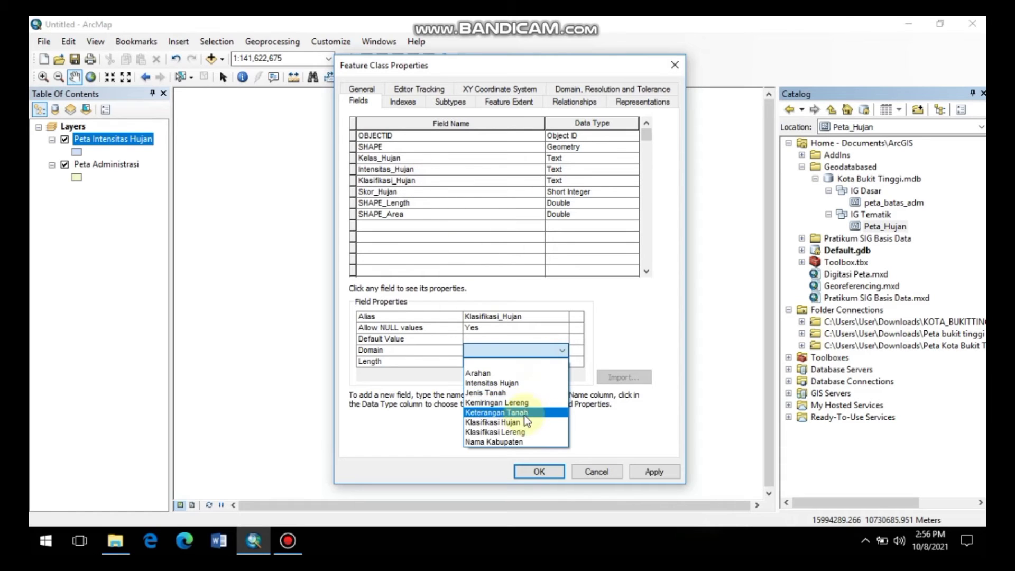
{"action": "left_click", "coordinate": [521, 422]}
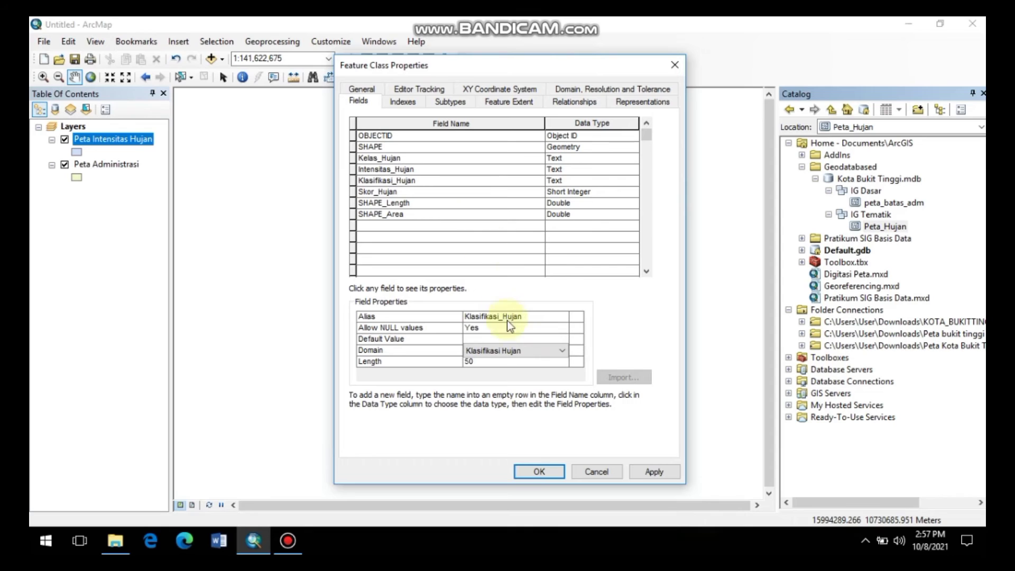
{"action": "left_click", "coordinate": [656, 472]}
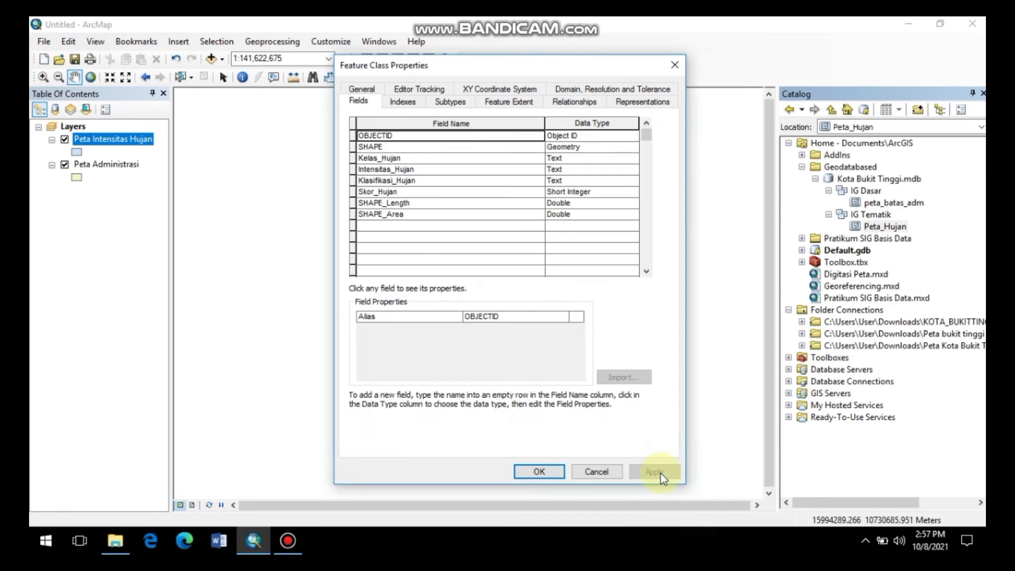
{"action": "left_click", "coordinate": [548, 471]}
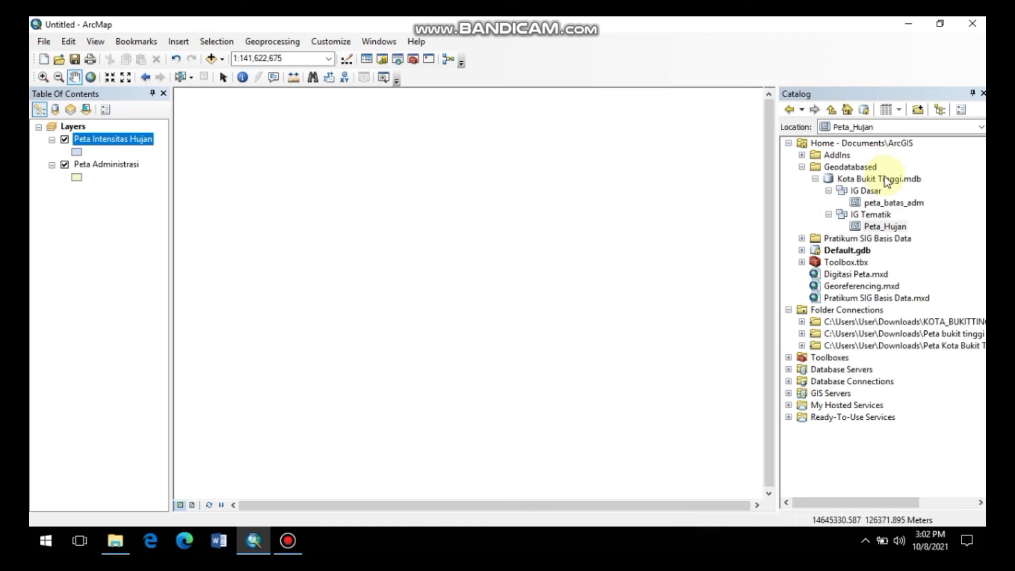
Reopen the Peta_Hujan feature class properties and reselect Intensitas Hujan as the domain of the Intensitas_Hujan field.
{"action": "right_click", "coordinate": [880, 227]}
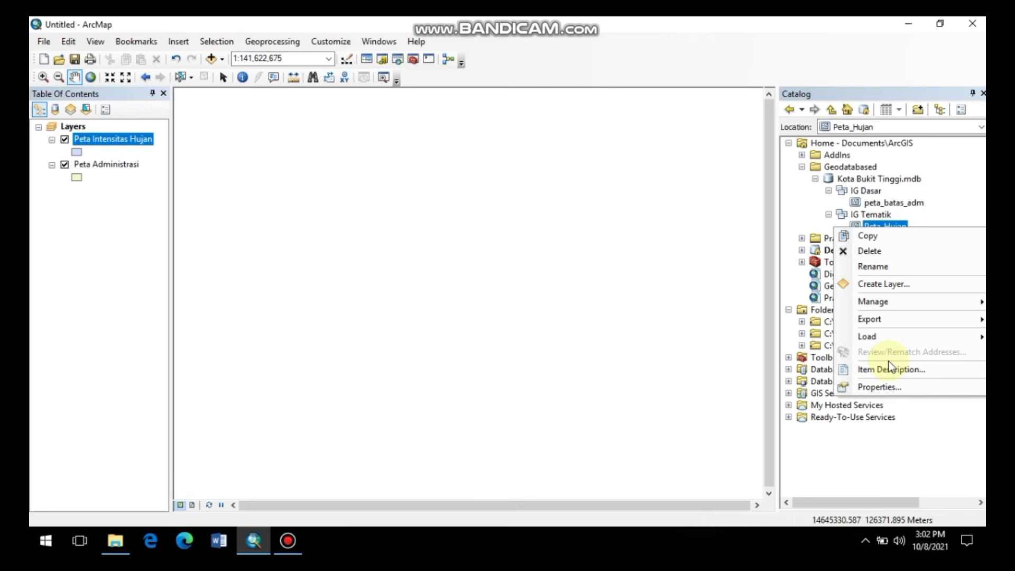
{"action": "left_click", "coordinate": [896, 385]}
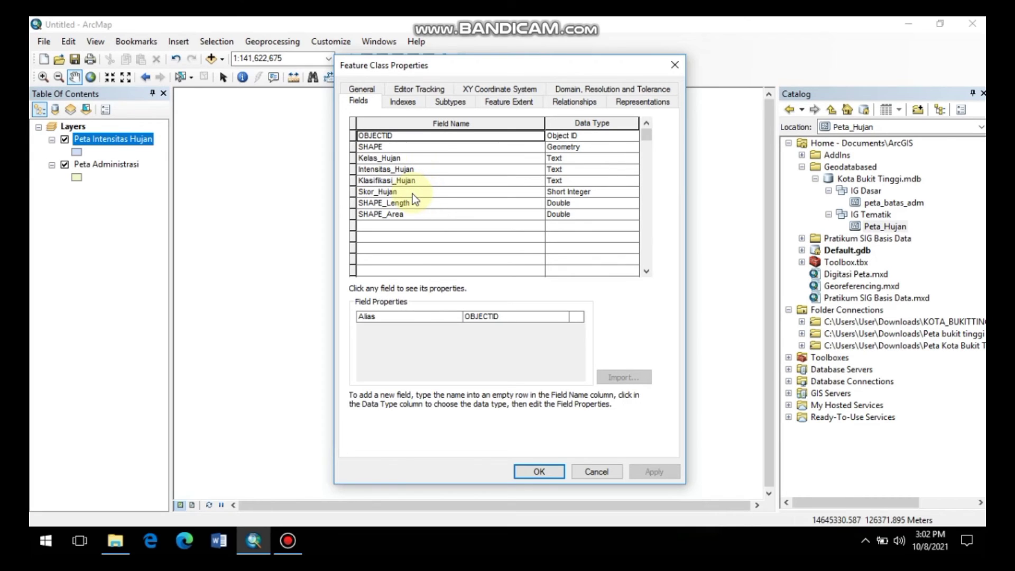
{"action": "left_click", "coordinate": [411, 170]}
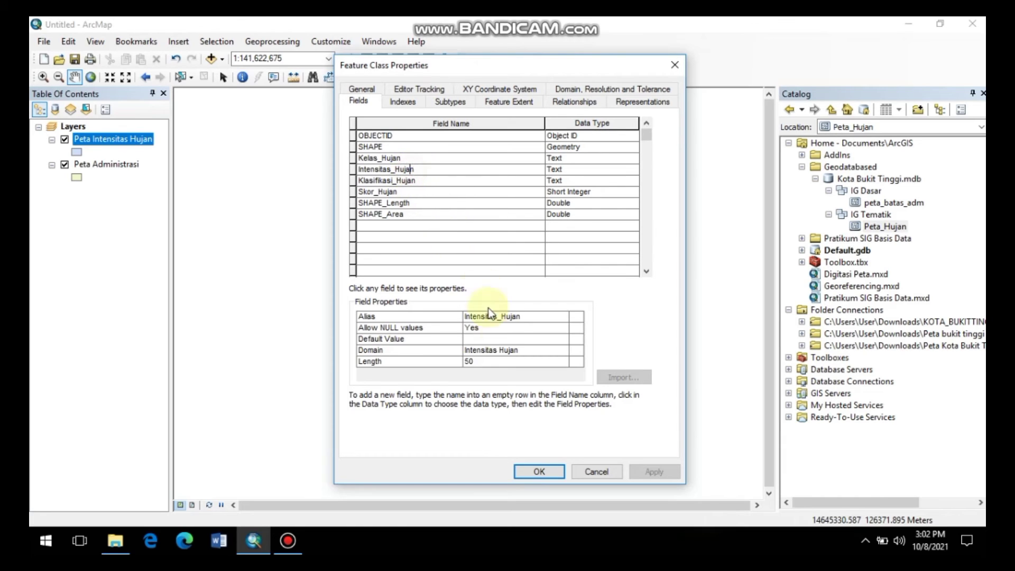
{"action": "left_click", "coordinate": [544, 353]}
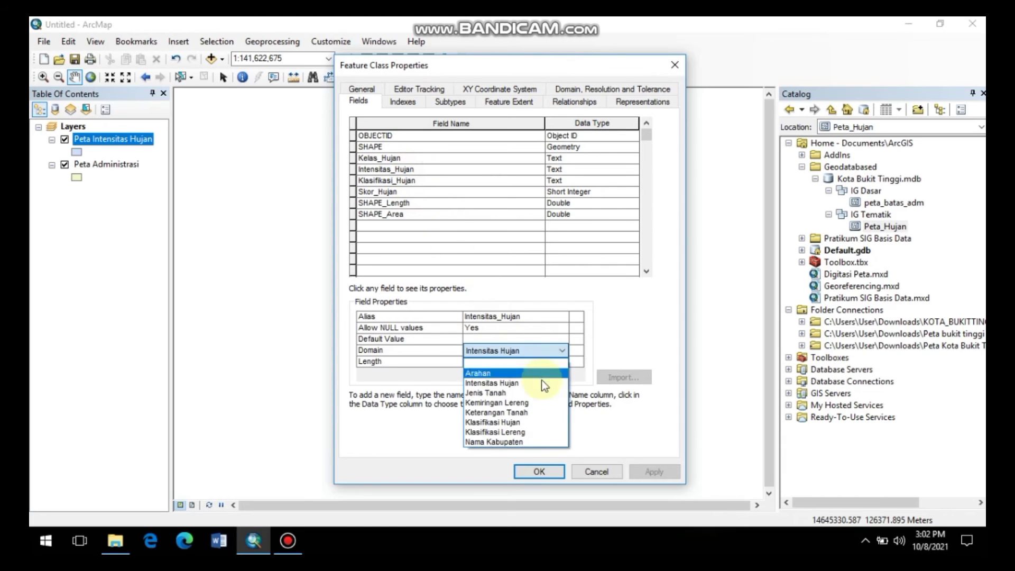
{"action": "left_click", "coordinate": [527, 384]}
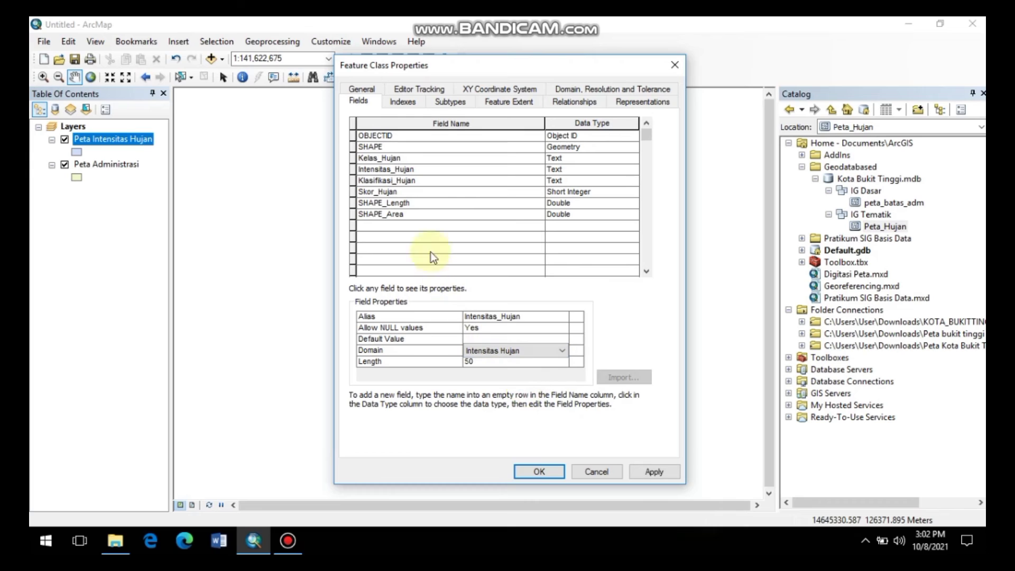
Reselect Klasifikasi Hujan as the domain of the Klasifikasi_Hujan field and save the Peta_Hujan properties.
{"action": "left_click", "coordinate": [409, 181]}
{"action": "left_click", "coordinate": [521, 346]}
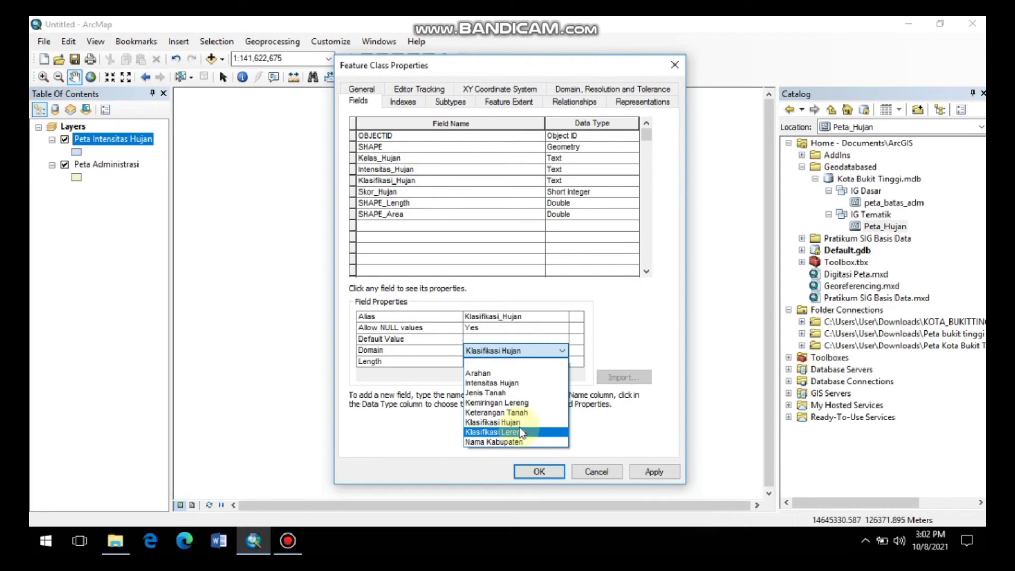
{"action": "left_click", "coordinate": [518, 418]}
{"action": "left_click", "coordinate": [638, 474]}
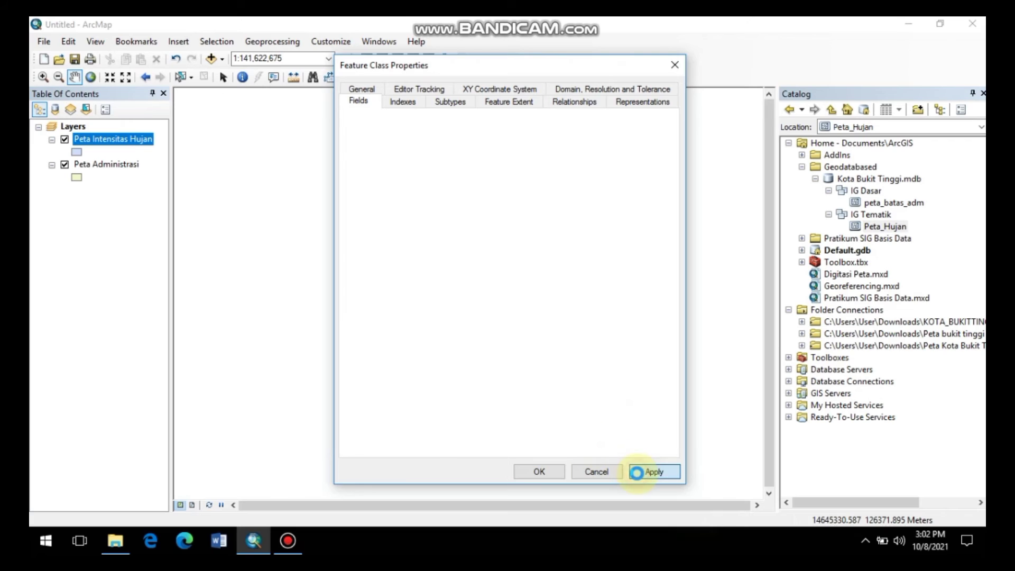
{"action": "left_click", "coordinate": [541, 471]}
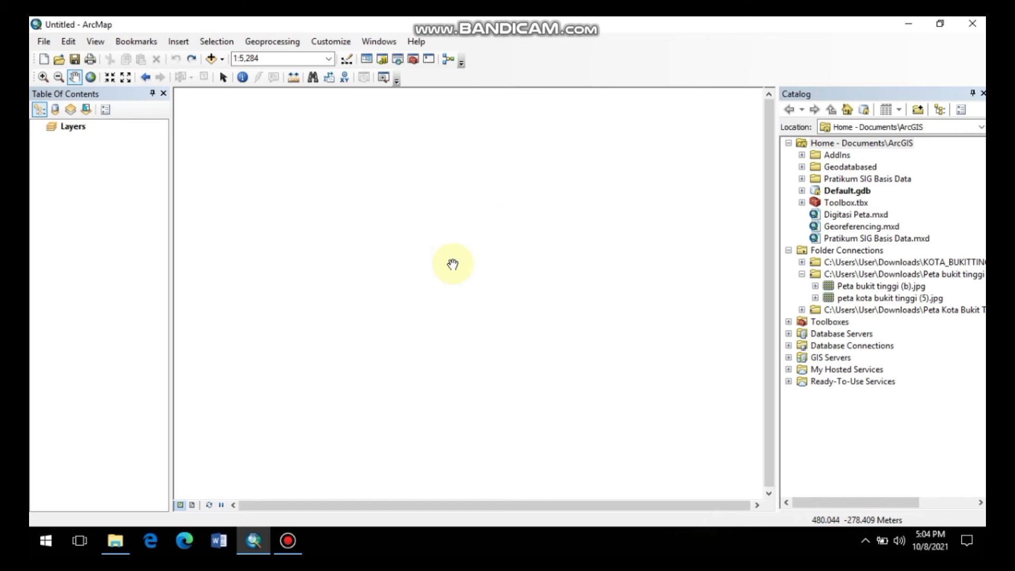
Add the raster peta kota bukit tinggi (6).jpg to the map and display the Georeferencing tools.
{"action": "left_click", "coordinate": [208, 58]}
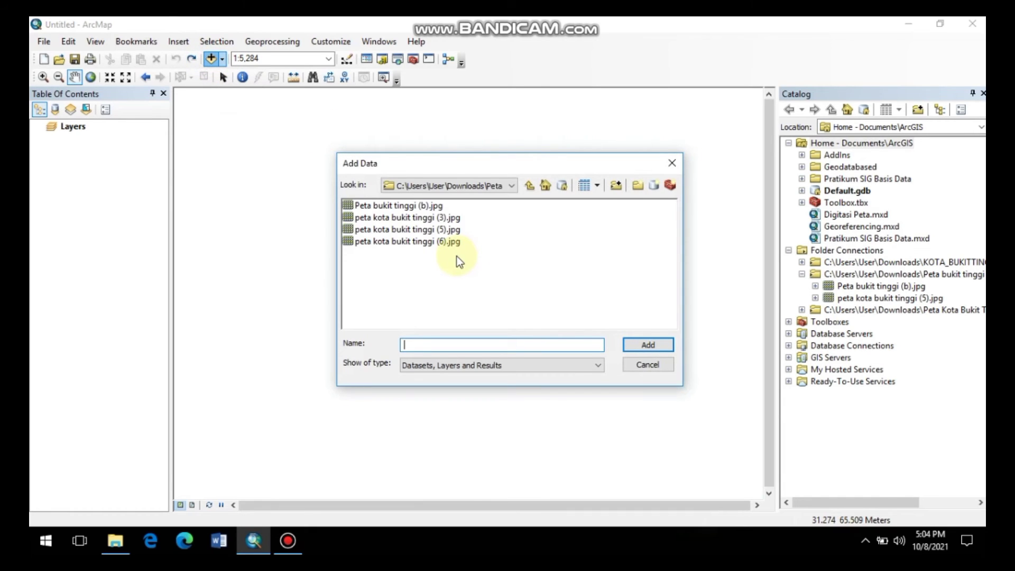
{"action": "left_click", "coordinate": [449, 243]}
{"action": "left_click", "coordinate": [655, 349]}
{"action": "left_click", "coordinate": [616, 344]}
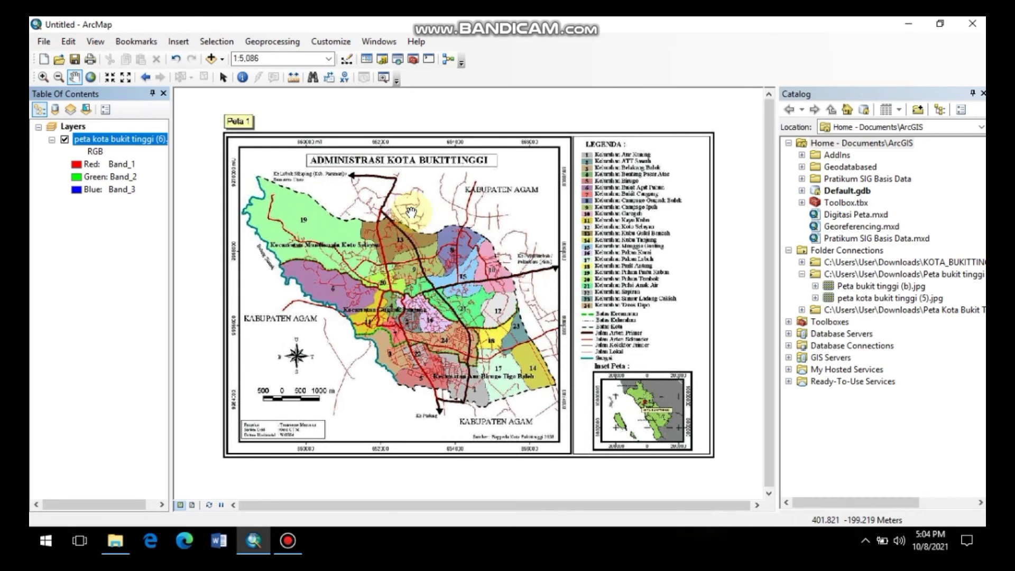
{"action": "right_click", "coordinate": [393, 46]}
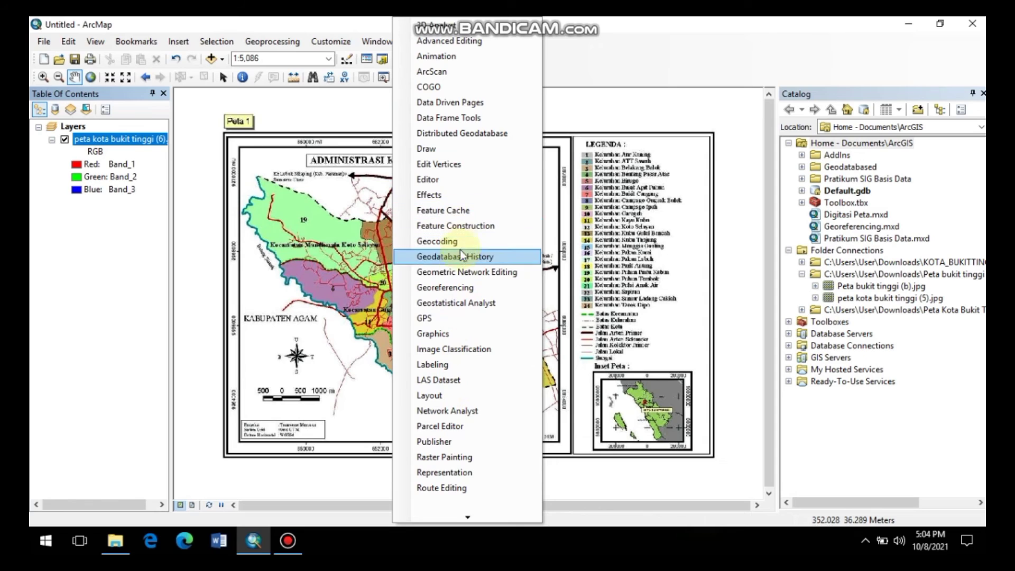
{"action": "left_click", "coordinate": [463, 287]}
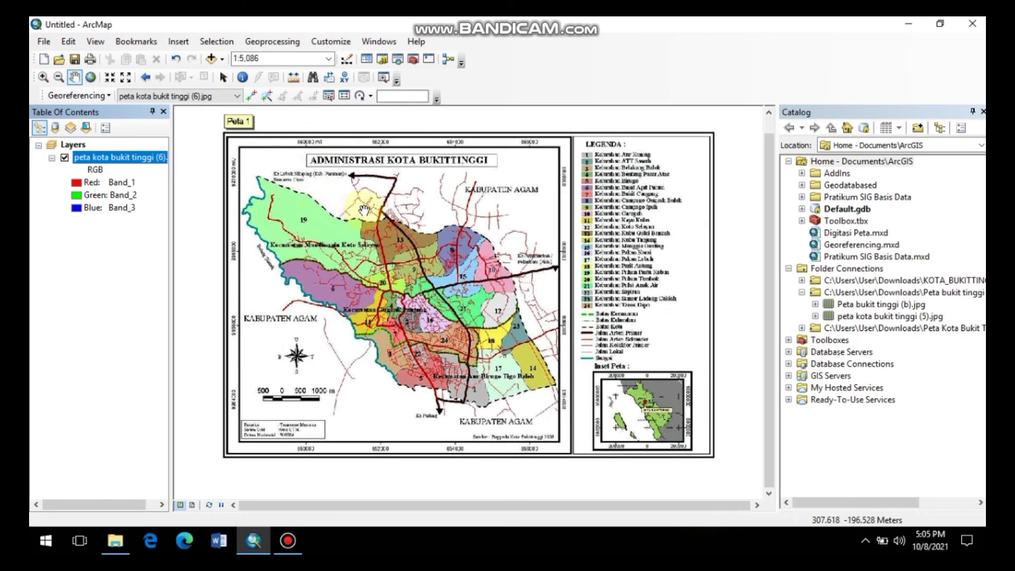
Place the first control point where the 650000 easting and 9970000 northing grid ticks intersect near the map's upper-left corner.
{"action": "left_click", "coordinate": [42, 77]}
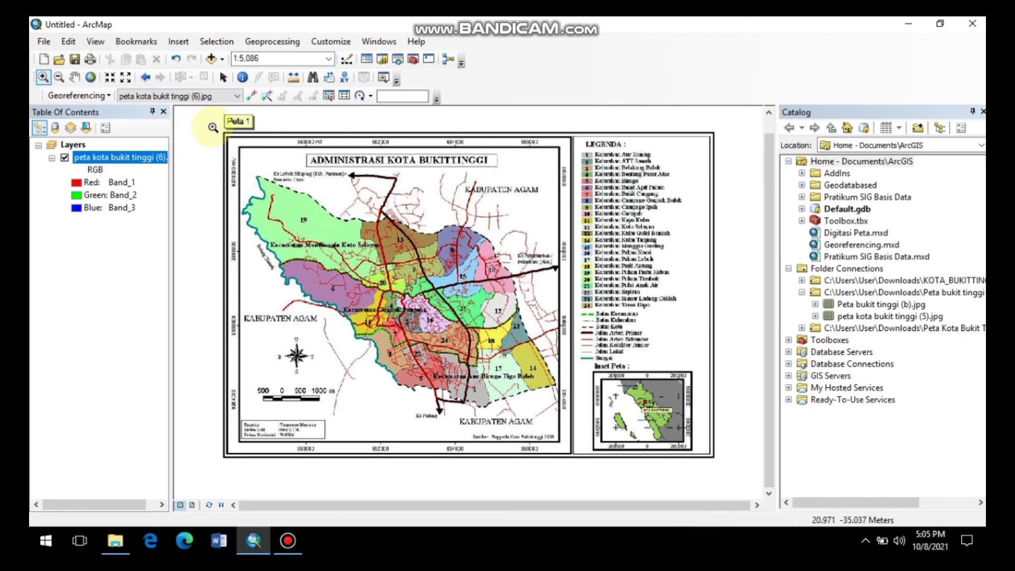
{"action": "left_click_drag", "start_coordinate": [195, 124], "coordinate": [428, 209]}
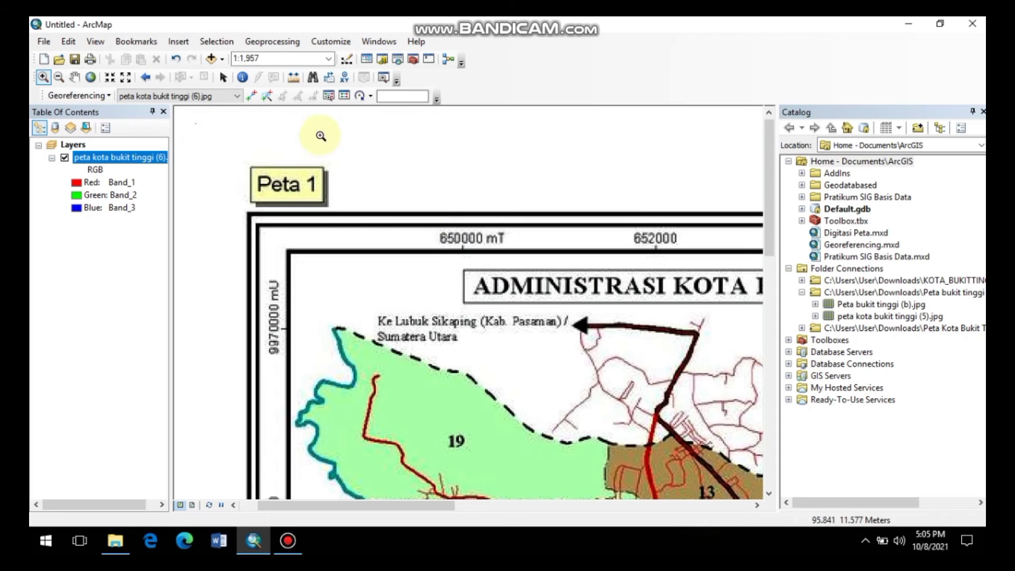
{"action": "left_click", "coordinate": [256, 99]}
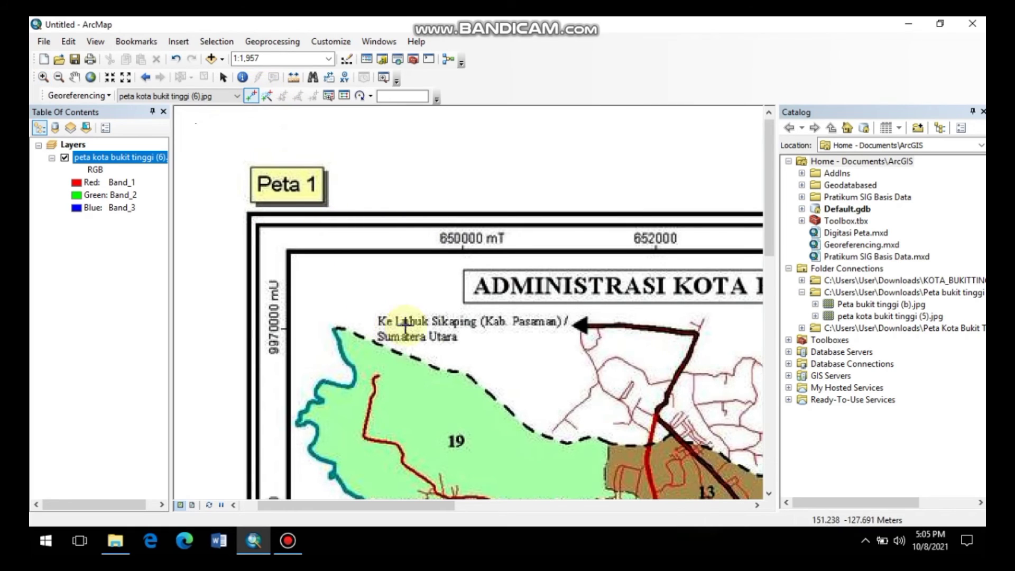
{"action": "left_click", "coordinate": [461, 329]}
{"action": "right_click", "coordinate": [460, 330]}
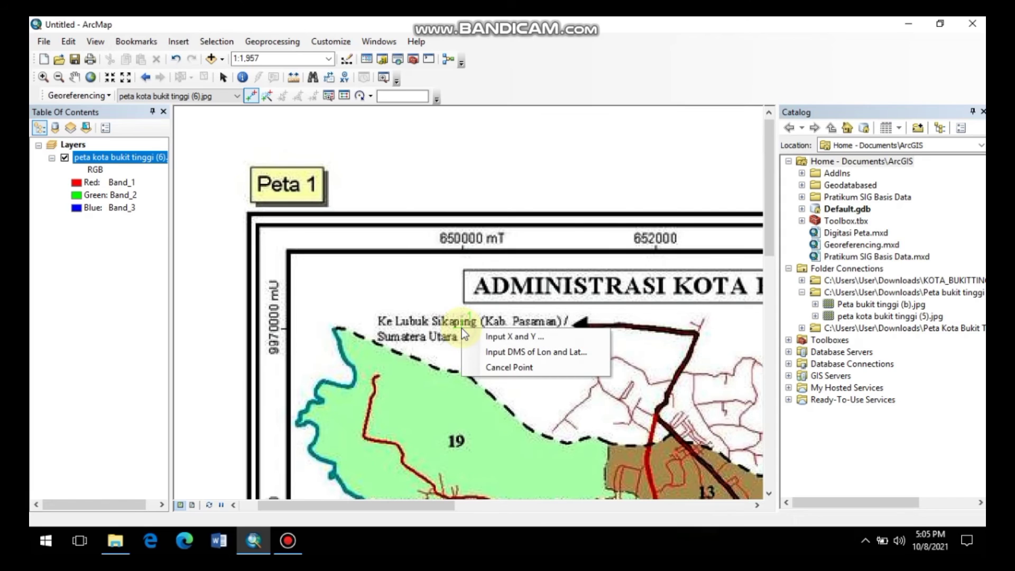
Enter X 650000 and Y 9970000 as the coordinates of the first control point.
{"action": "left_click", "coordinate": [488, 335]}
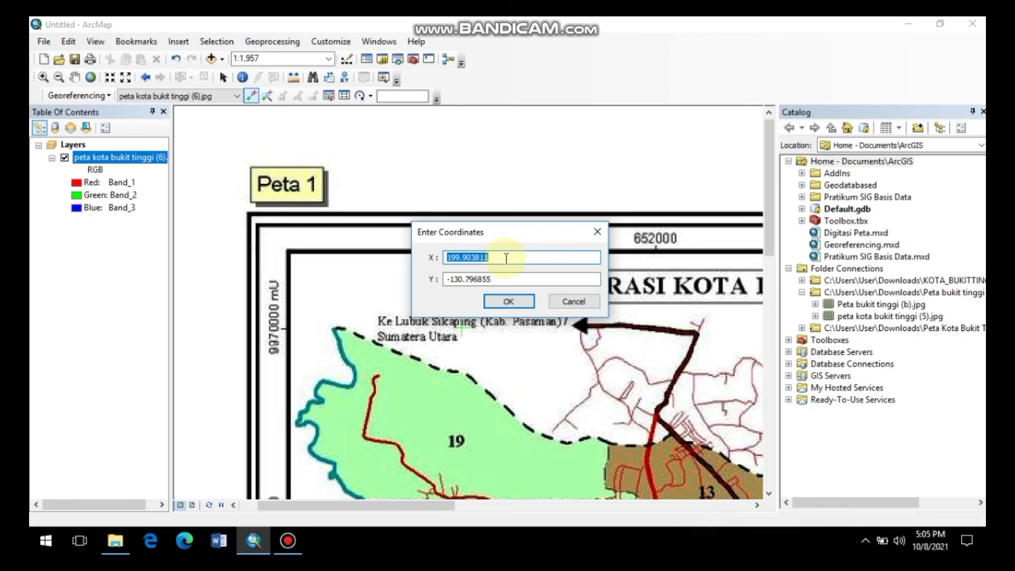
{"action": "key", "text": "BackSpace"}
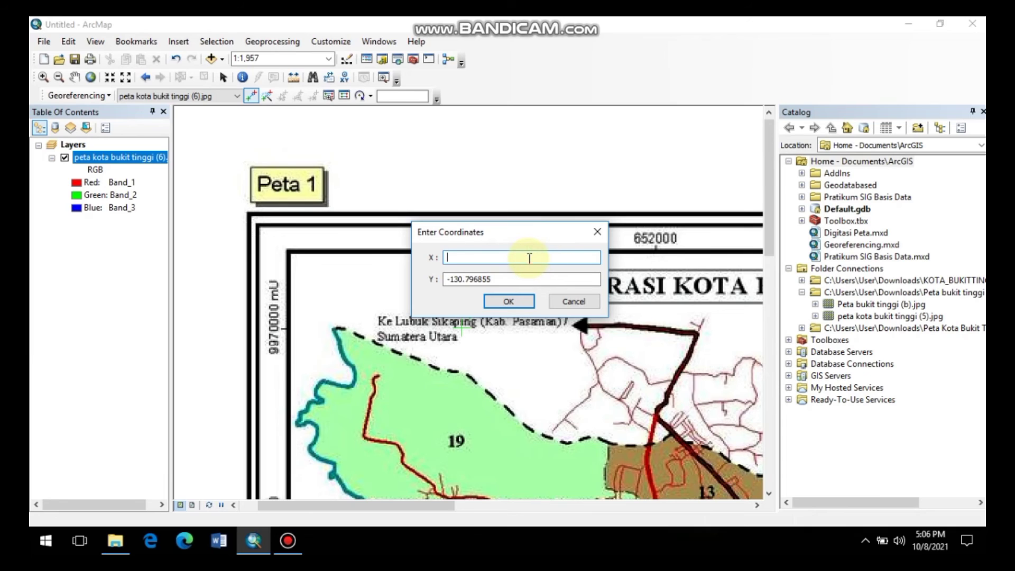
{"action": "type", "text": "650000"}
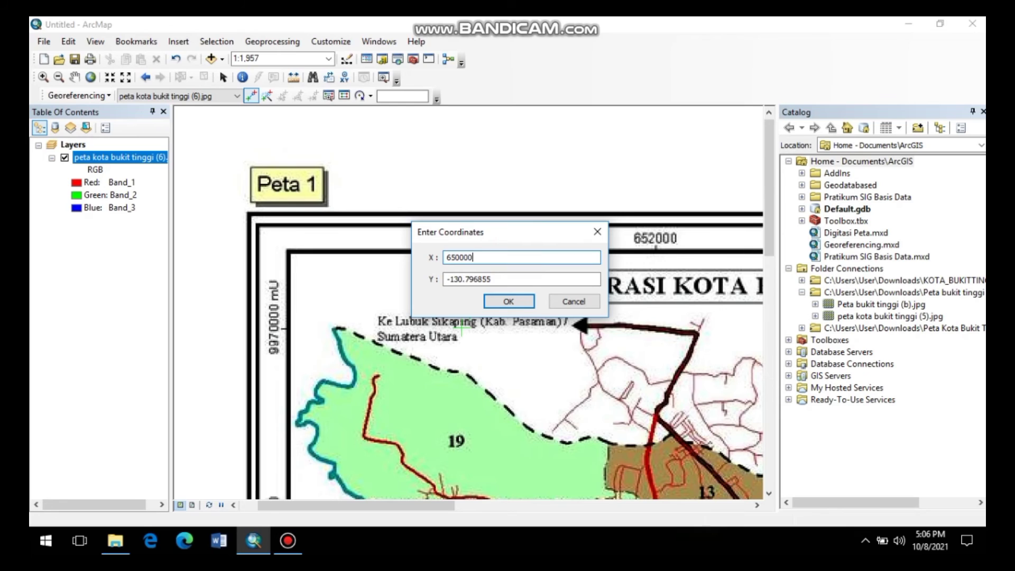
{"action": "left_click_drag", "start_coordinate": [496, 280], "coordinate": [442, 281]}
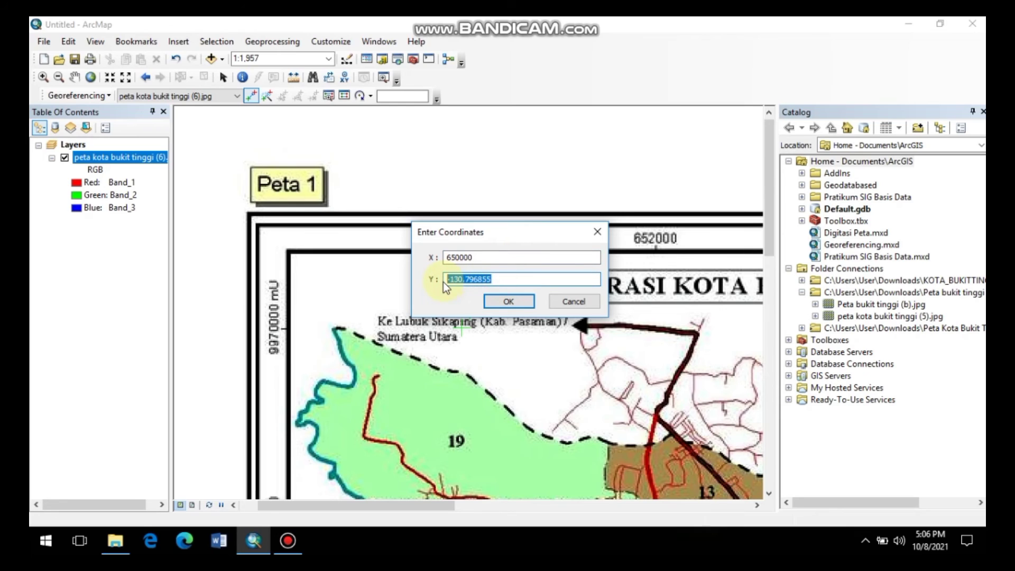
{"action": "key", "text": "BackSpace"}
{"action": "type", "text": "9970000"}
{"action": "left_click", "coordinate": [502, 301]}
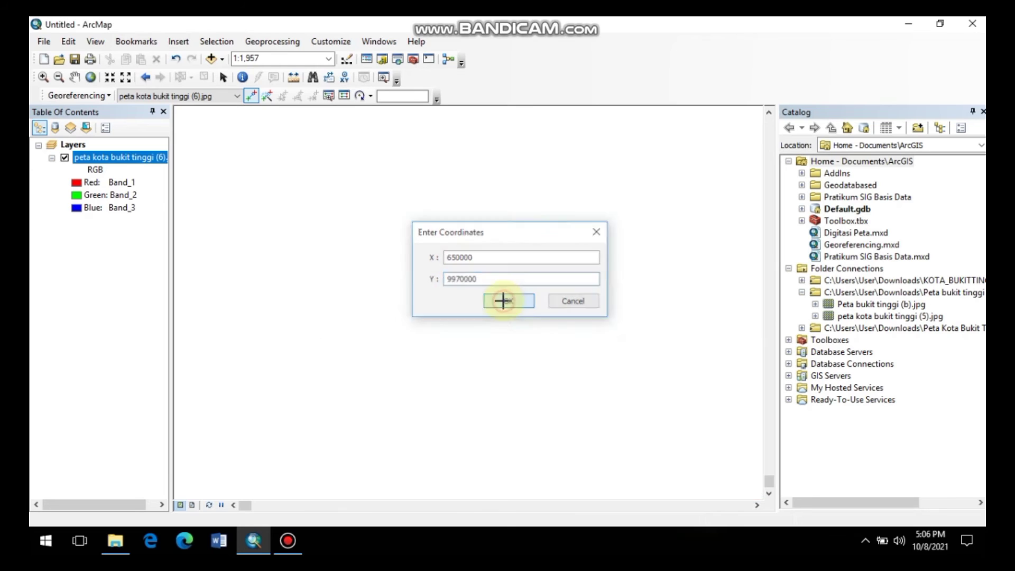
Add a second control point where the 650000 easting and 9964000 northing ticks intersect on the scale bar, accepting the proposed X and Y.
{"action": "left_click", "coordinate": [91, 78]}
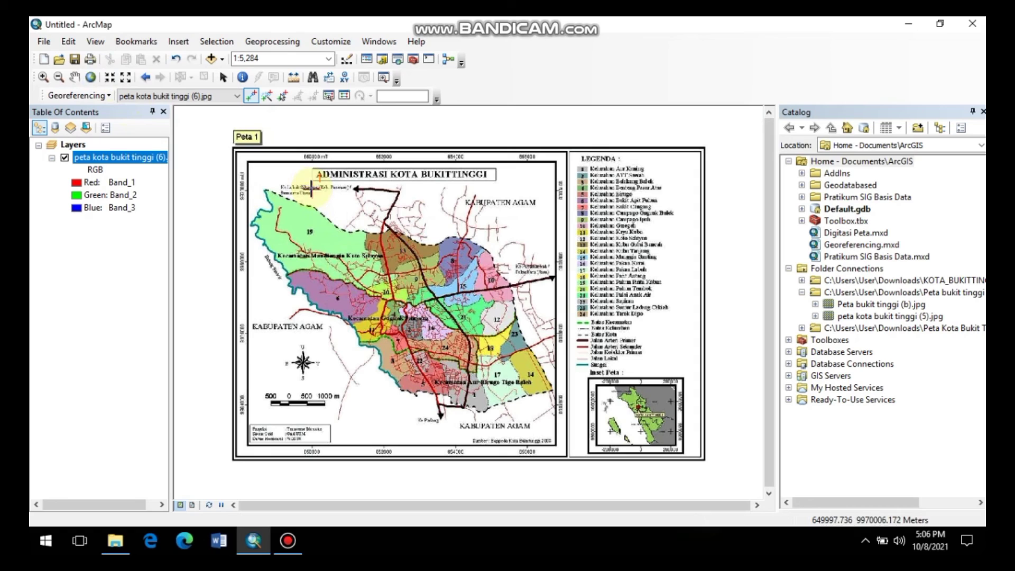
{"action": "left_click", "coordinate": [75, 79]}
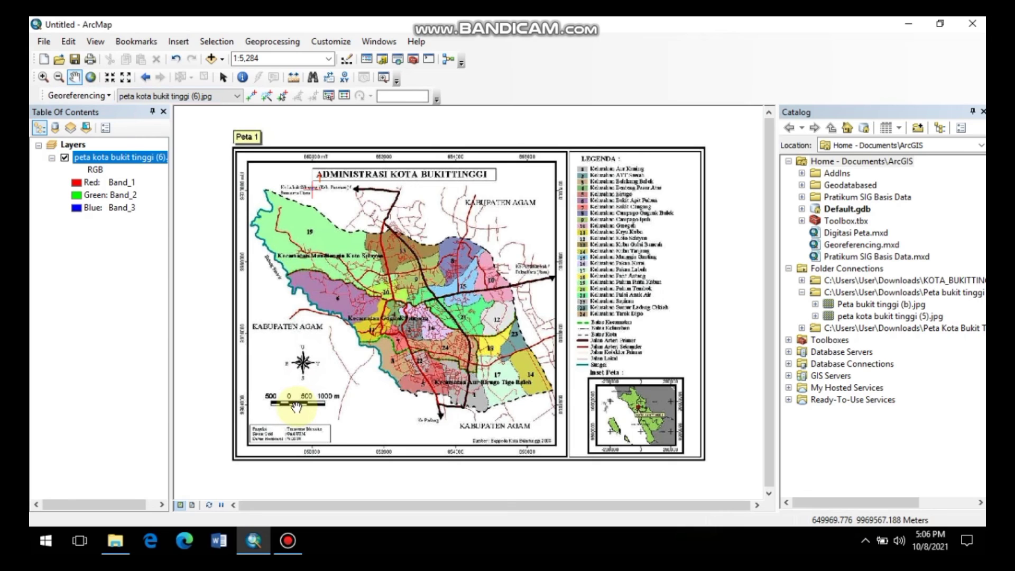
{"action": "left_click", "coordinate": [251, 96]}
{"action": "left_click", "coordinate": [43, 77]}
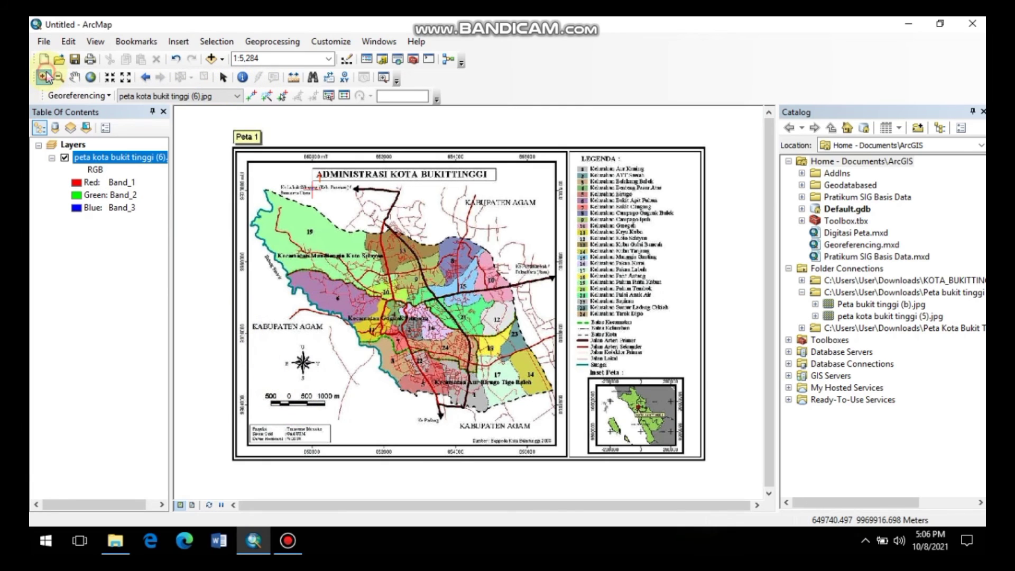
{"action": "left_click_drag", "start_coordinate": [207, 365], "coordinate": [379, 478]}
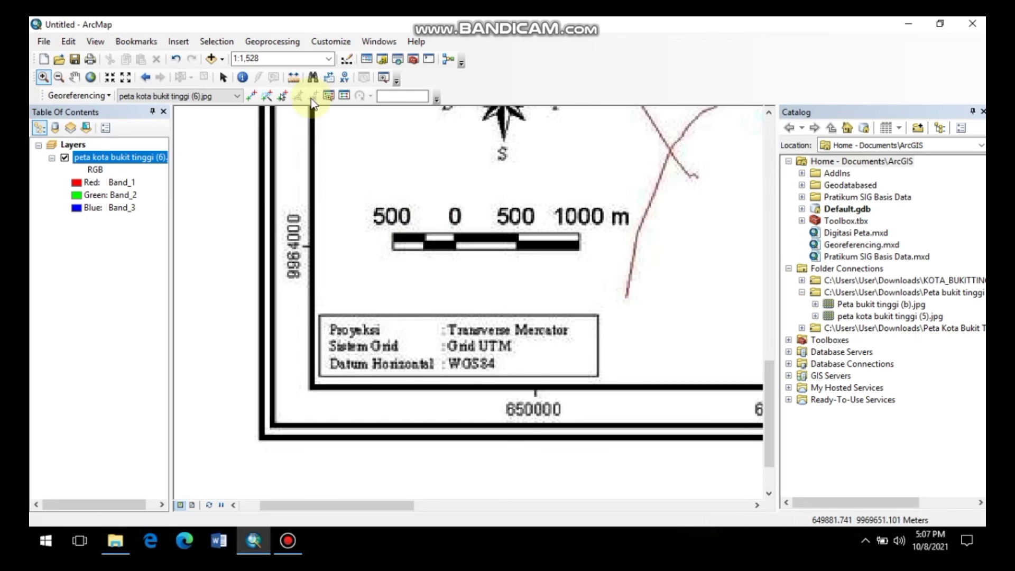
{"action": "left_click", "coordinate": [252, 97]}
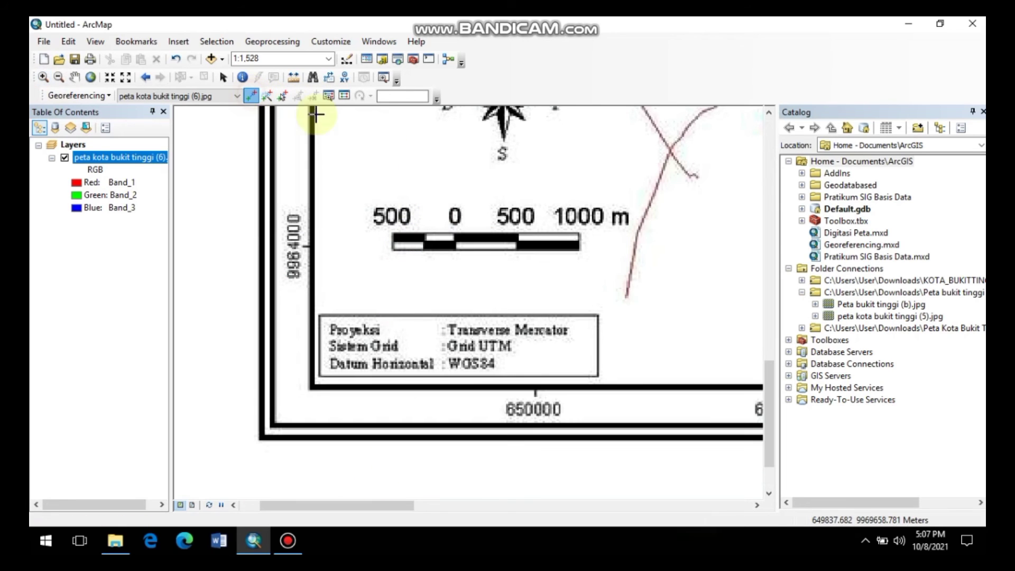
{"action": "left_click", "coordinate": [536, 247]}
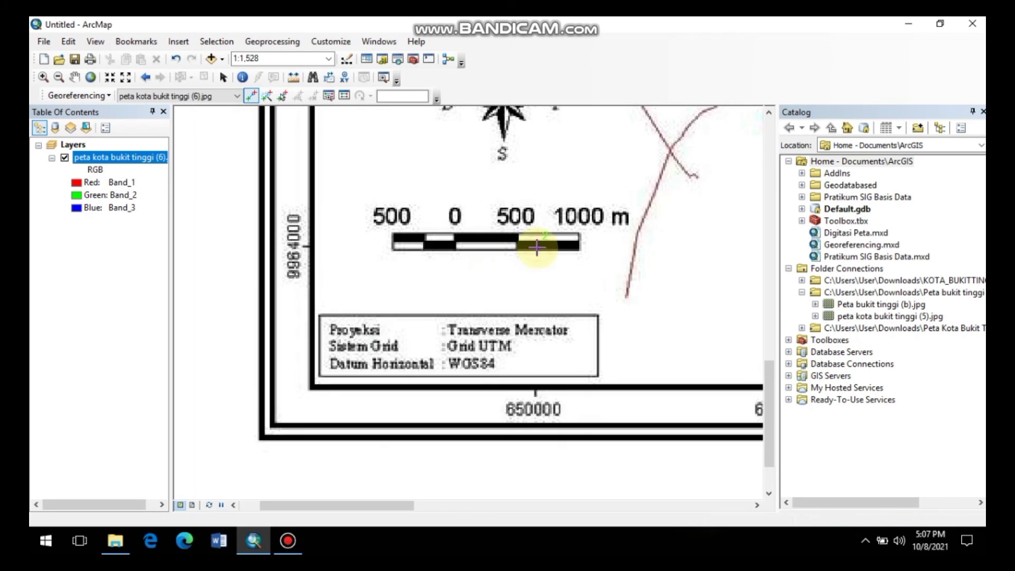
{"action": "right_click", "coordinate": [537, 247]}
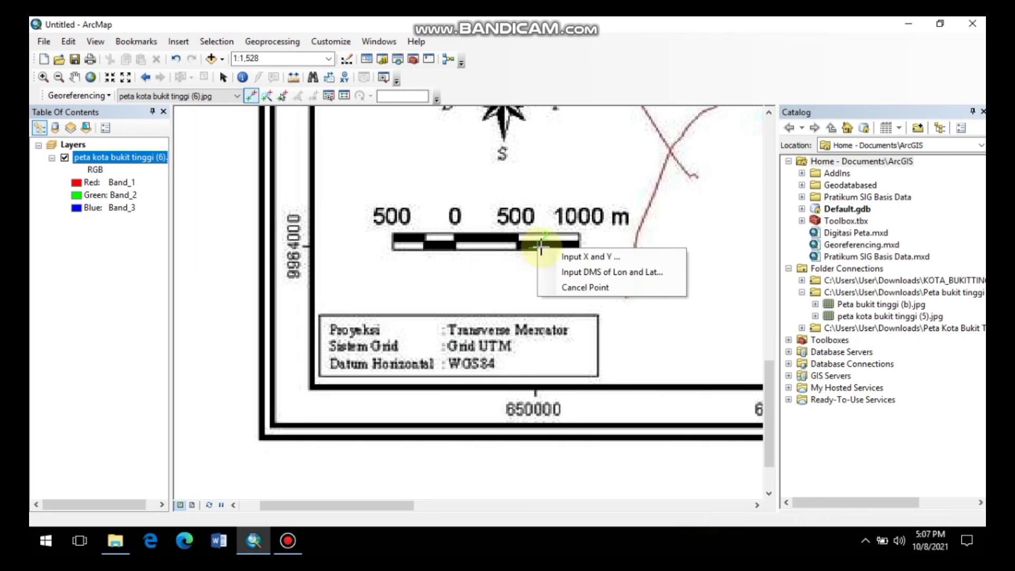
{"action": "left_click", "coordinate": [574, 256]}
{"action": "left_click", "coordinate": [515, 257]}
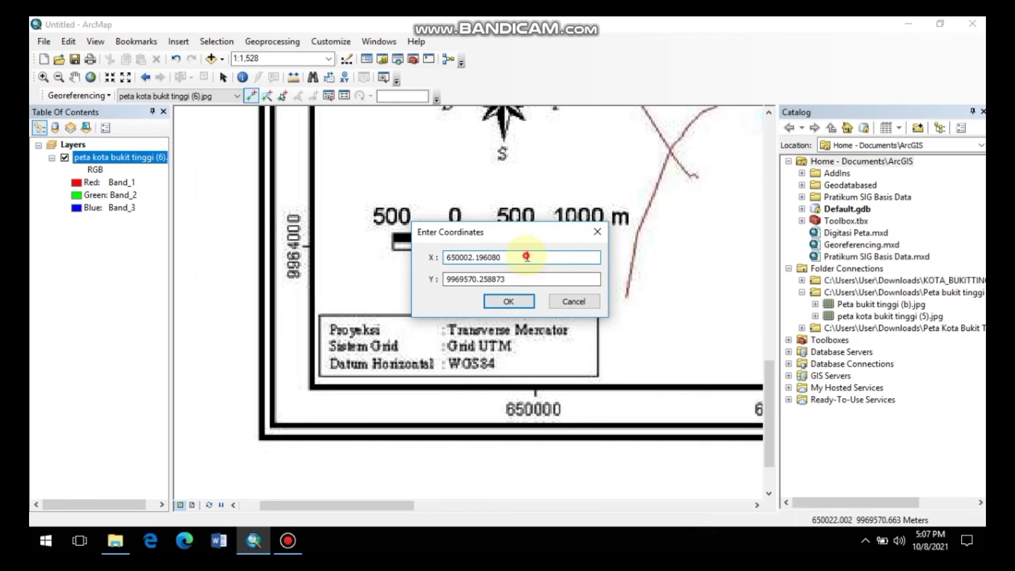
{"action": "left_click", "coordinate": [519, 302]}
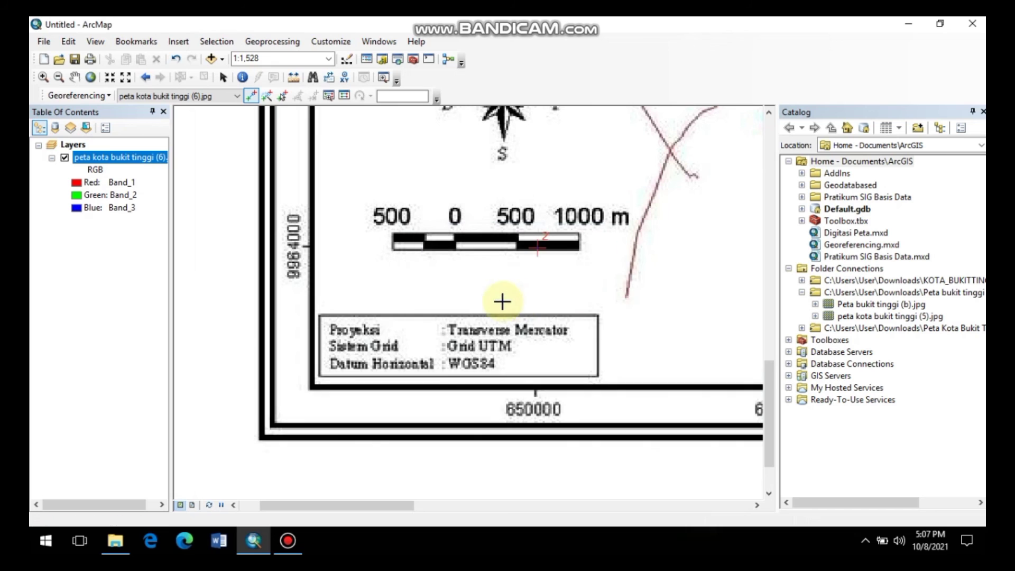
Add a third control point at the intersection of the 656000 easting and 9964000 northing ticks, accepting the proposed X and Y.
{"action": "left_click", "coordinate": [90, 77]}
{"action": "left_click", "coordinate": [43, 77]}
{"action": "left_click_drag", "start_coordinate": [475, 377], "coordinate": [685, 464]}
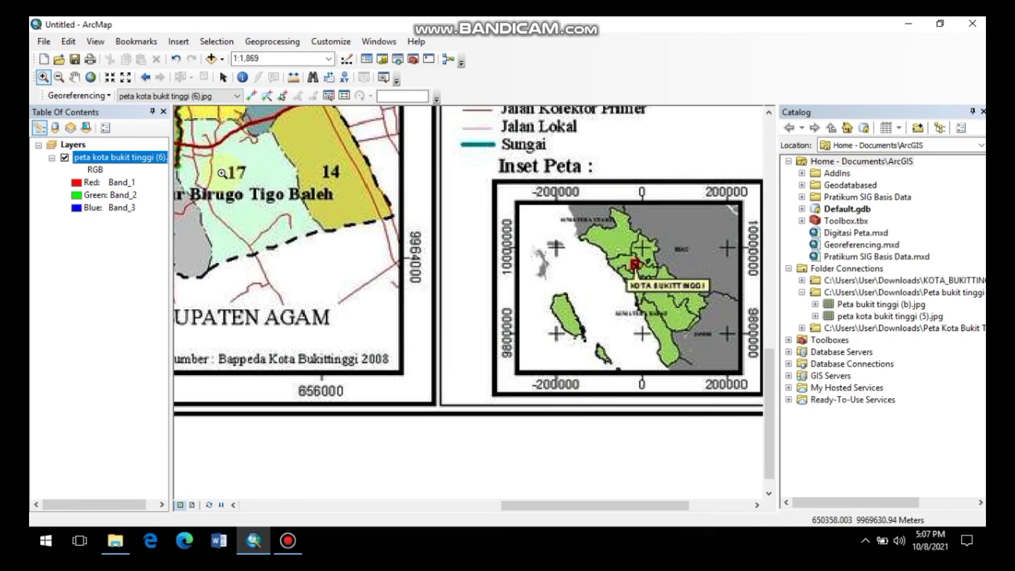
{"action": "left_click", "coordinate": [250, 95]}
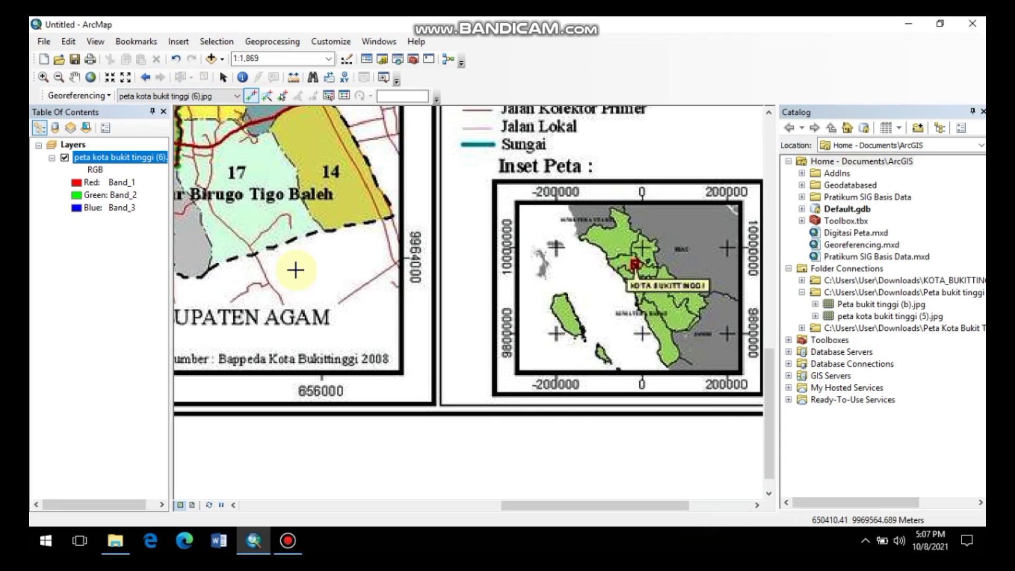
{"action": "left_click", "coordinate": [330, 259]}
{"action": "right_click", "coordinate": [330, 258]}
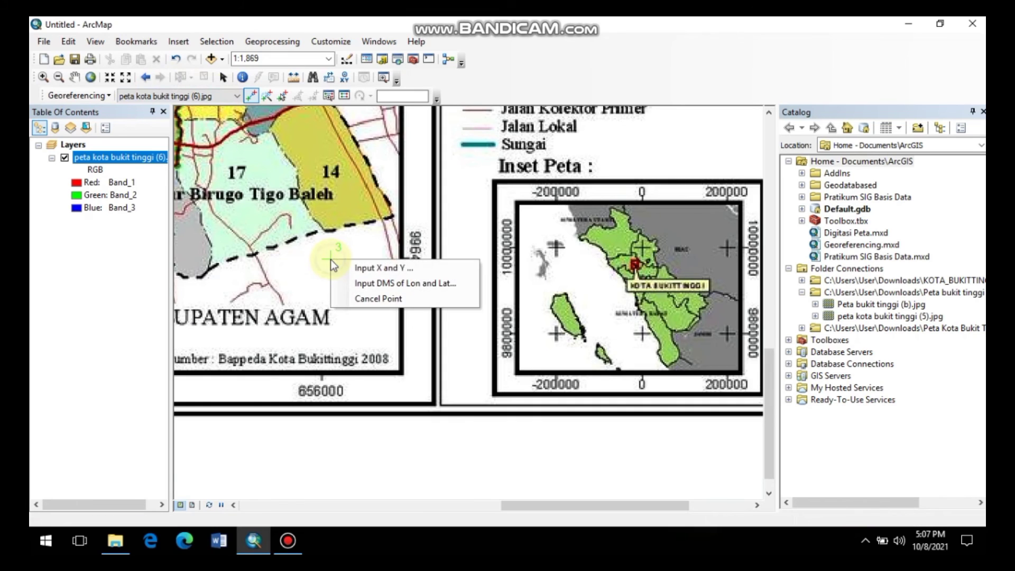
{"action": "left_click", "coordinate": [359, 266]}
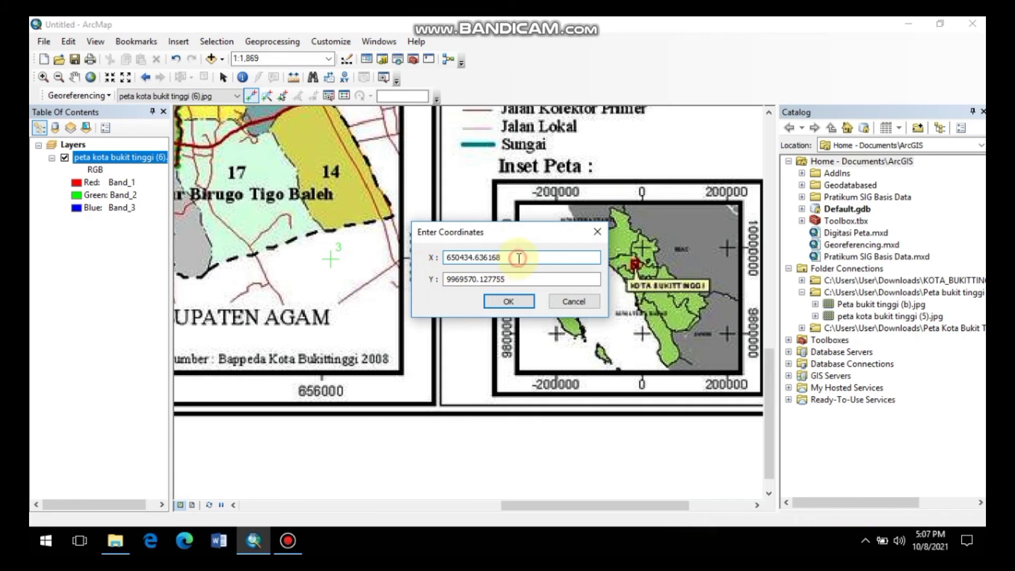
{"action": "left_click", "coordinate": [501, 300]}
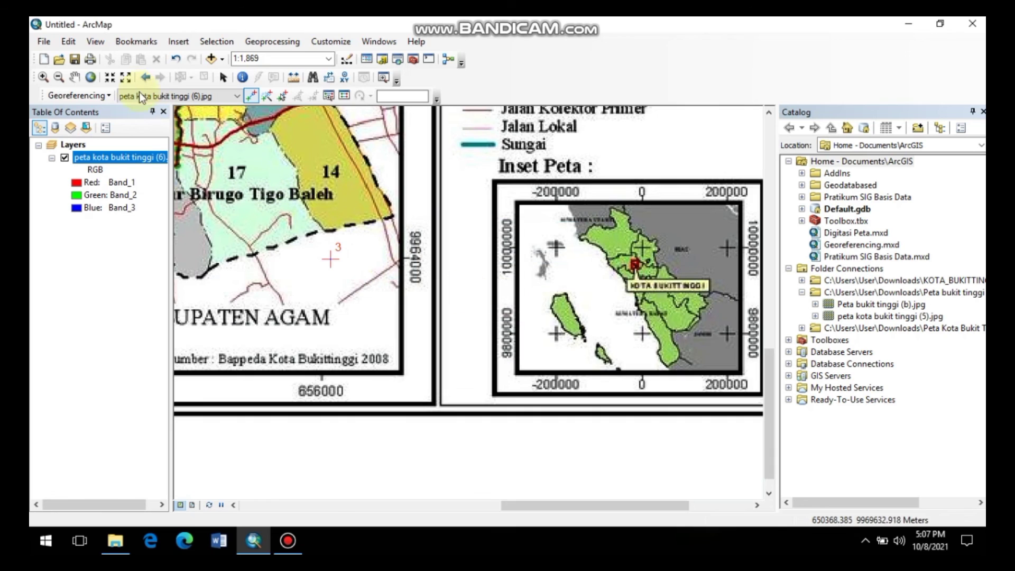
Add a fourth control point at the intersection of the 656000 easting and 9970000 northing ticks, accepting the proposed X and Y.
{"action": "left_click", "coordinate": [90, 77]}
{"action": "left_click", "coordinate": [43, 78]}
{"action": "left_click_drag", "start_coordinate": [509, 147], "coordinate": [617, 221]}
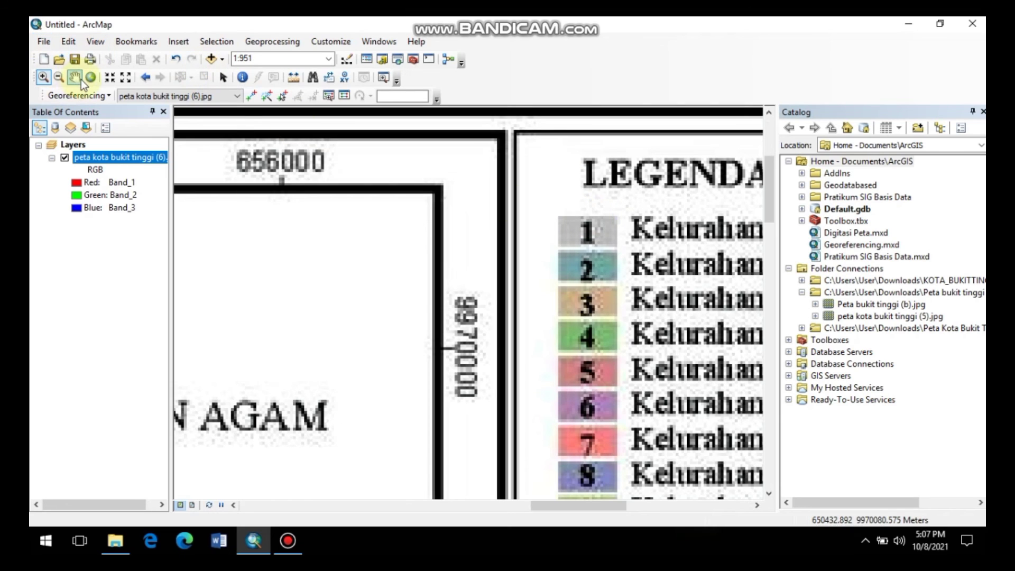
{"action": "left_click", "coordinate": [250, 97]}
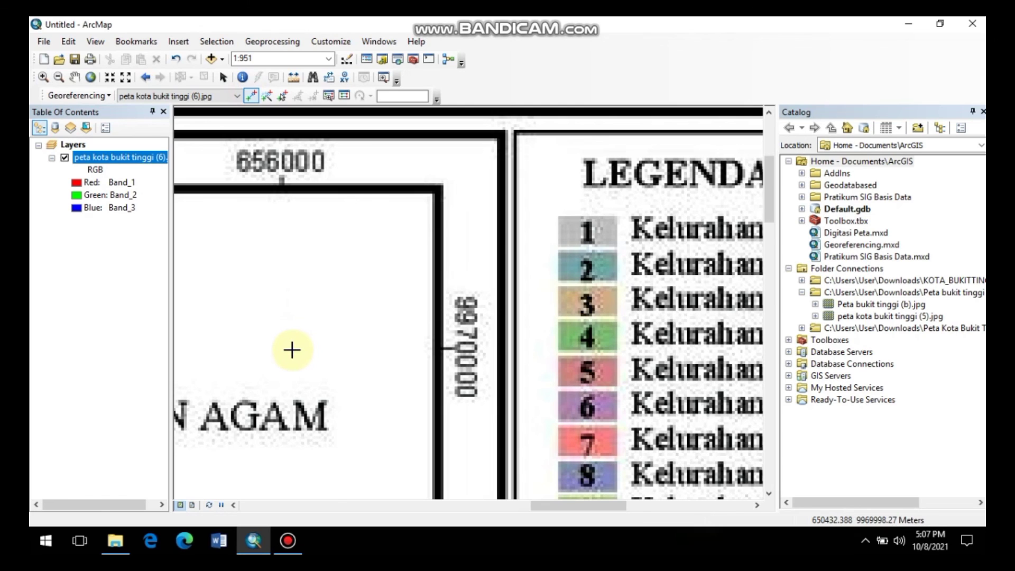
{"action": "right_click", "coordinate": [292, 350]}
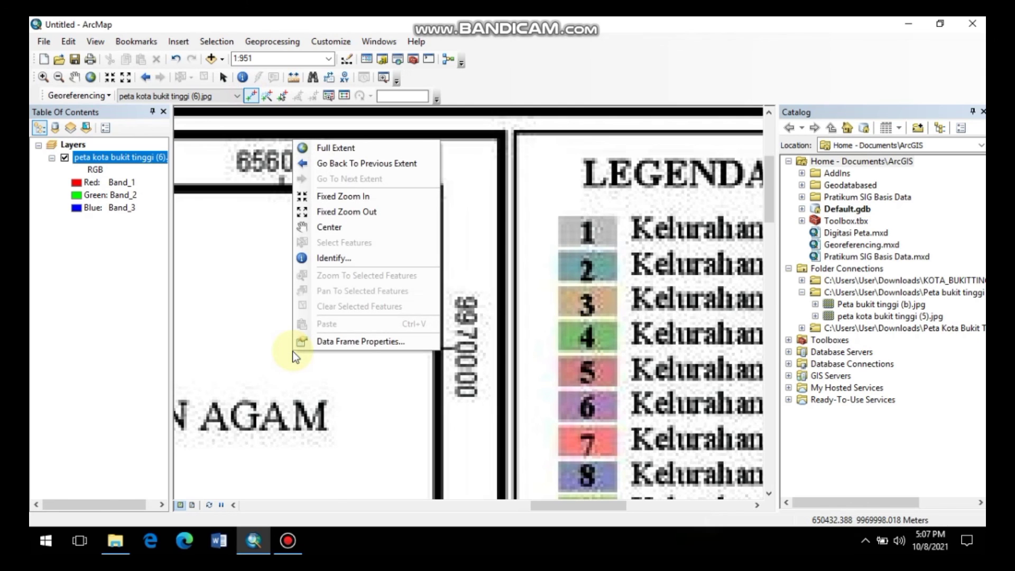
{"action": "left_click", "coordinate": [75, 79]}
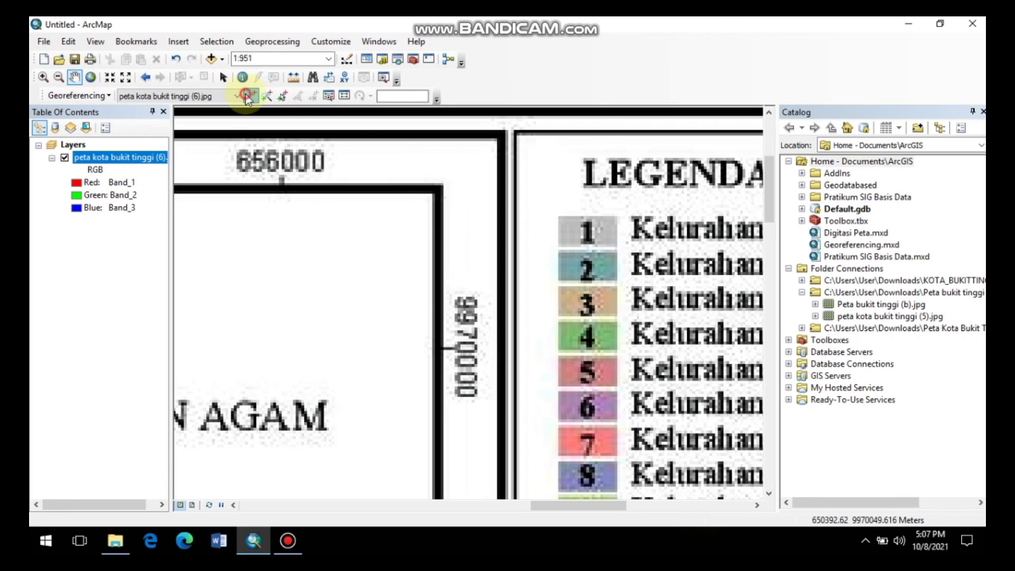
{"action": "left_click", "coordinate": [280, 354]}
{"action": "right_click", "coordinate": [281, 354]}
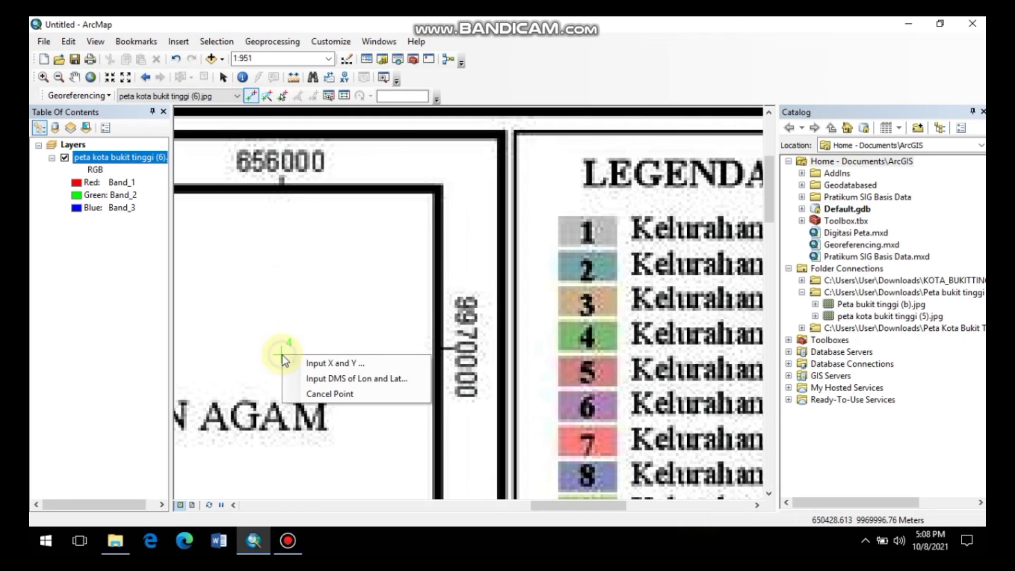
{"action": "left_click", "coordinate": [334, 362]}
{"action": "left_click", "coordinate": [506, 257]}
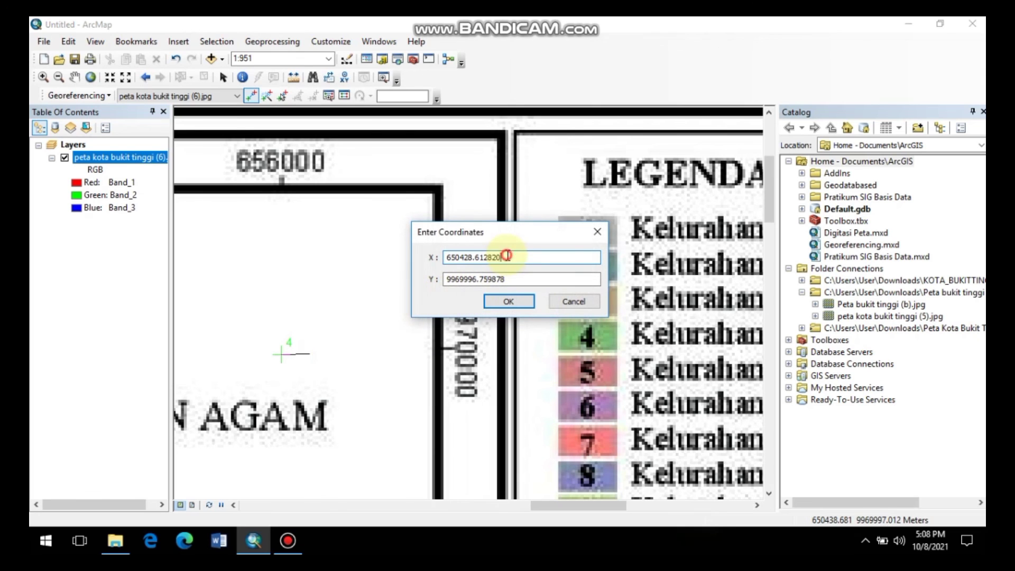
{"action": "left_click", "coordinate": [508, 301]}
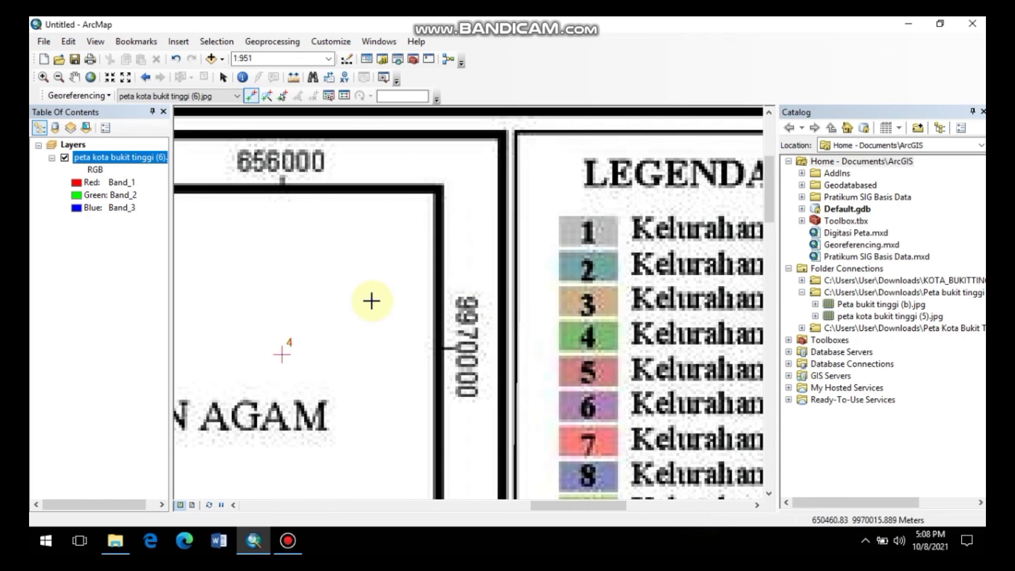
Open the list of georeferencing commands for the peta kota bukit tinggi (6).jpg raster.
{"action": "left_click", "coordinate": [92, 77]}
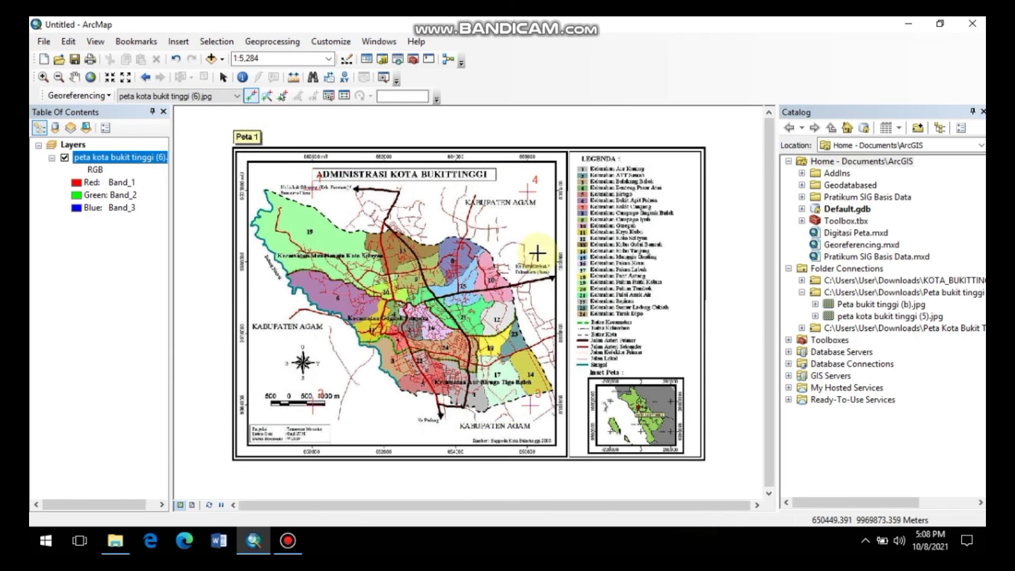
{"action": "left_click", "coordinate": [74, 77]}
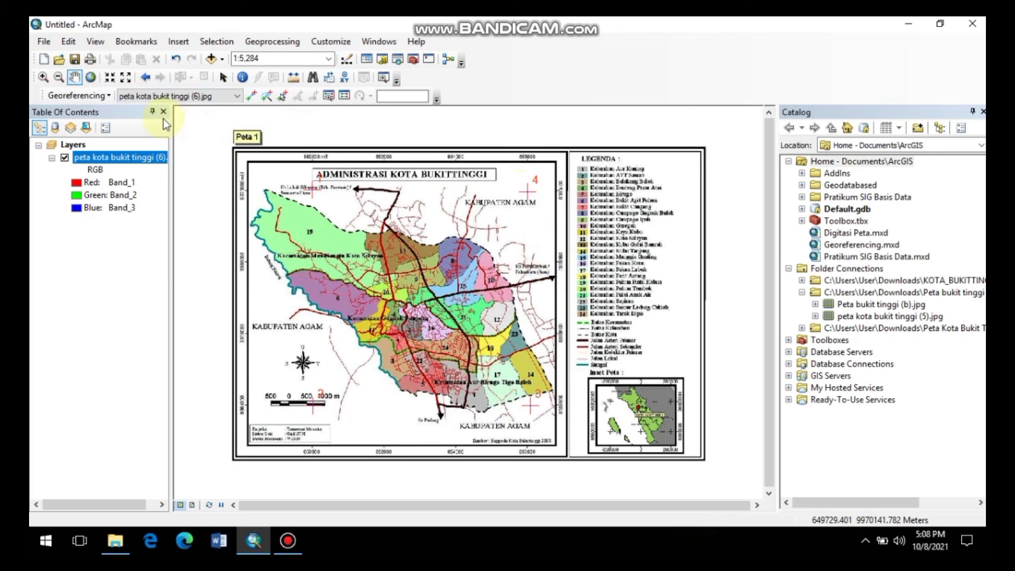
{"action": "left_click", "coordinate": [108, 96]}
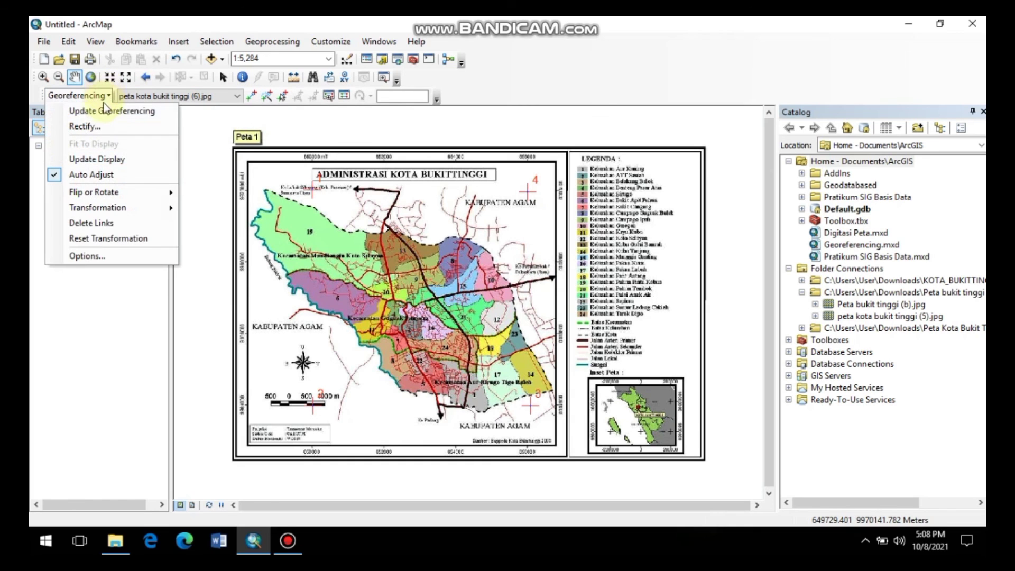